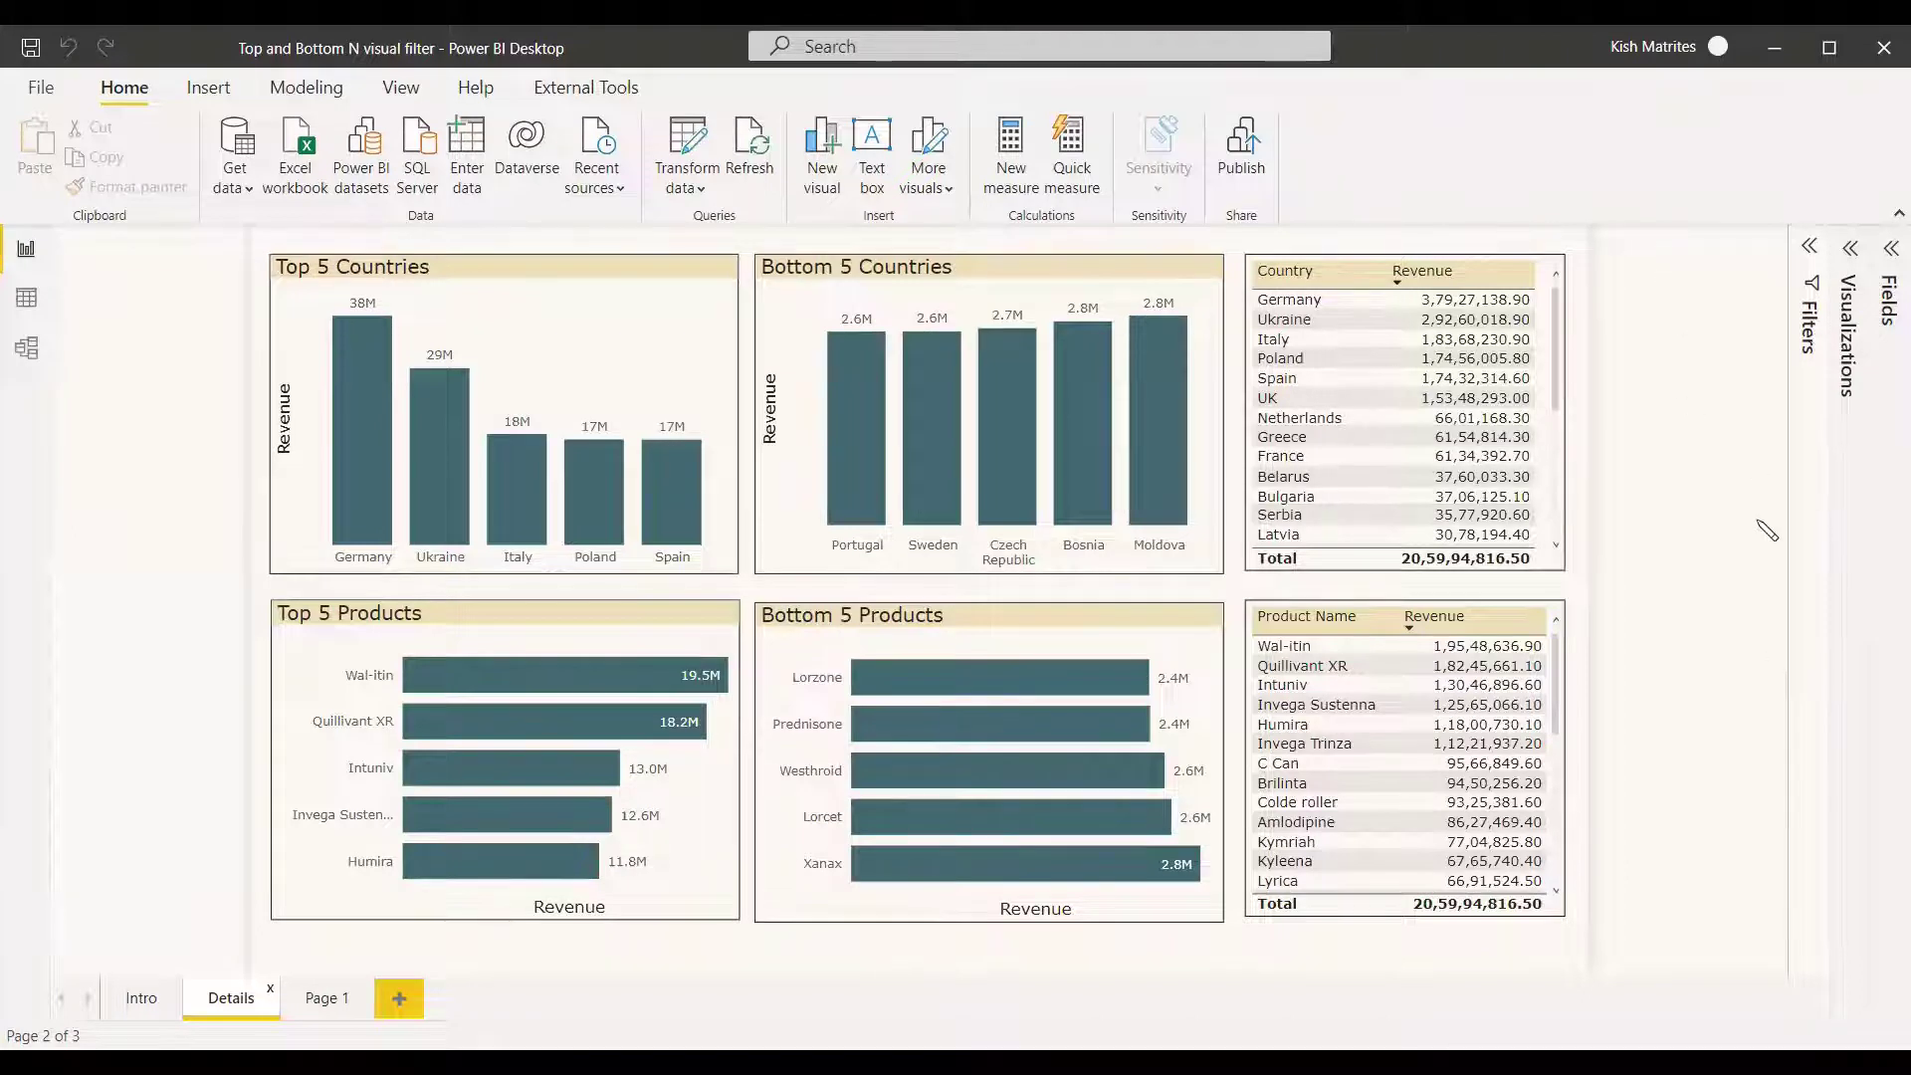
# Leave the Details report page and switch to the blank Page 1.
pyautogui.click(322, 995)
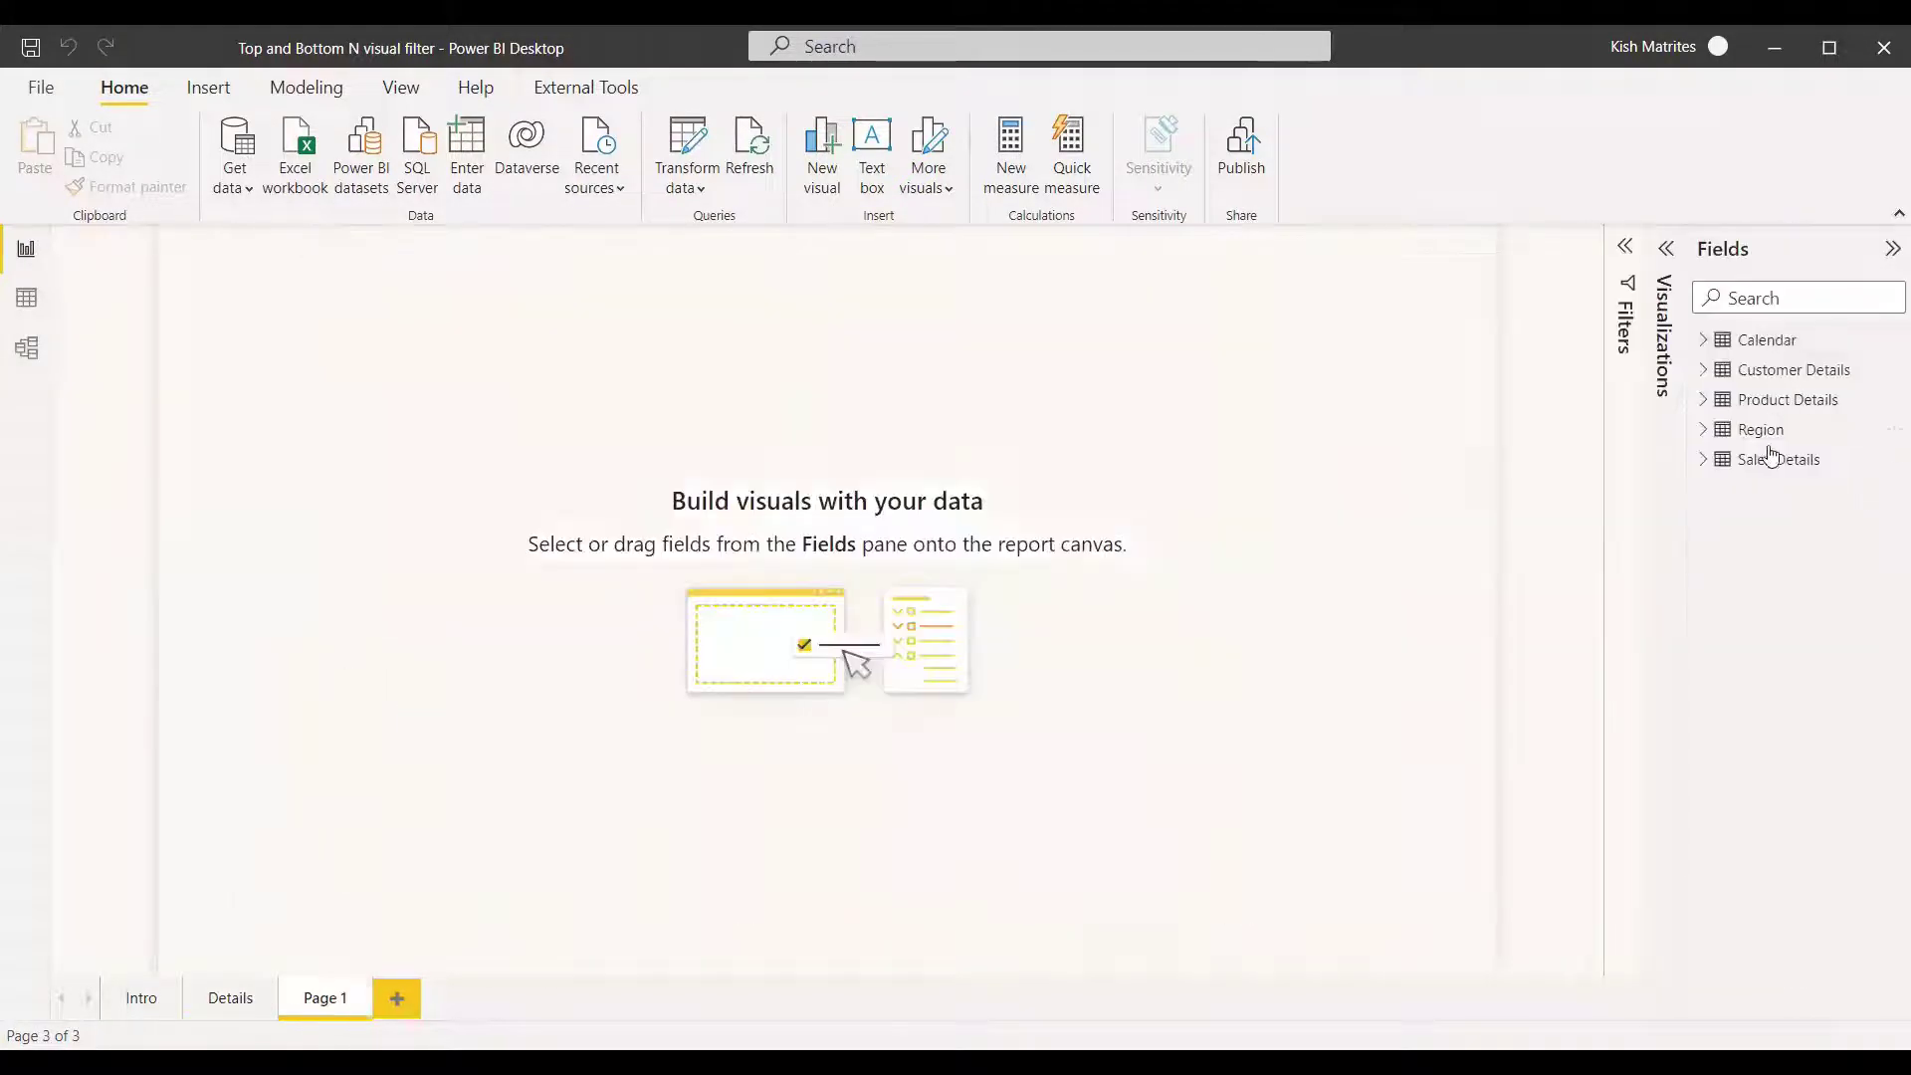
# Expand the Sales Details, Product Details and Region field lists and add an empty table visual.
pyautogui.click(1704, 459)
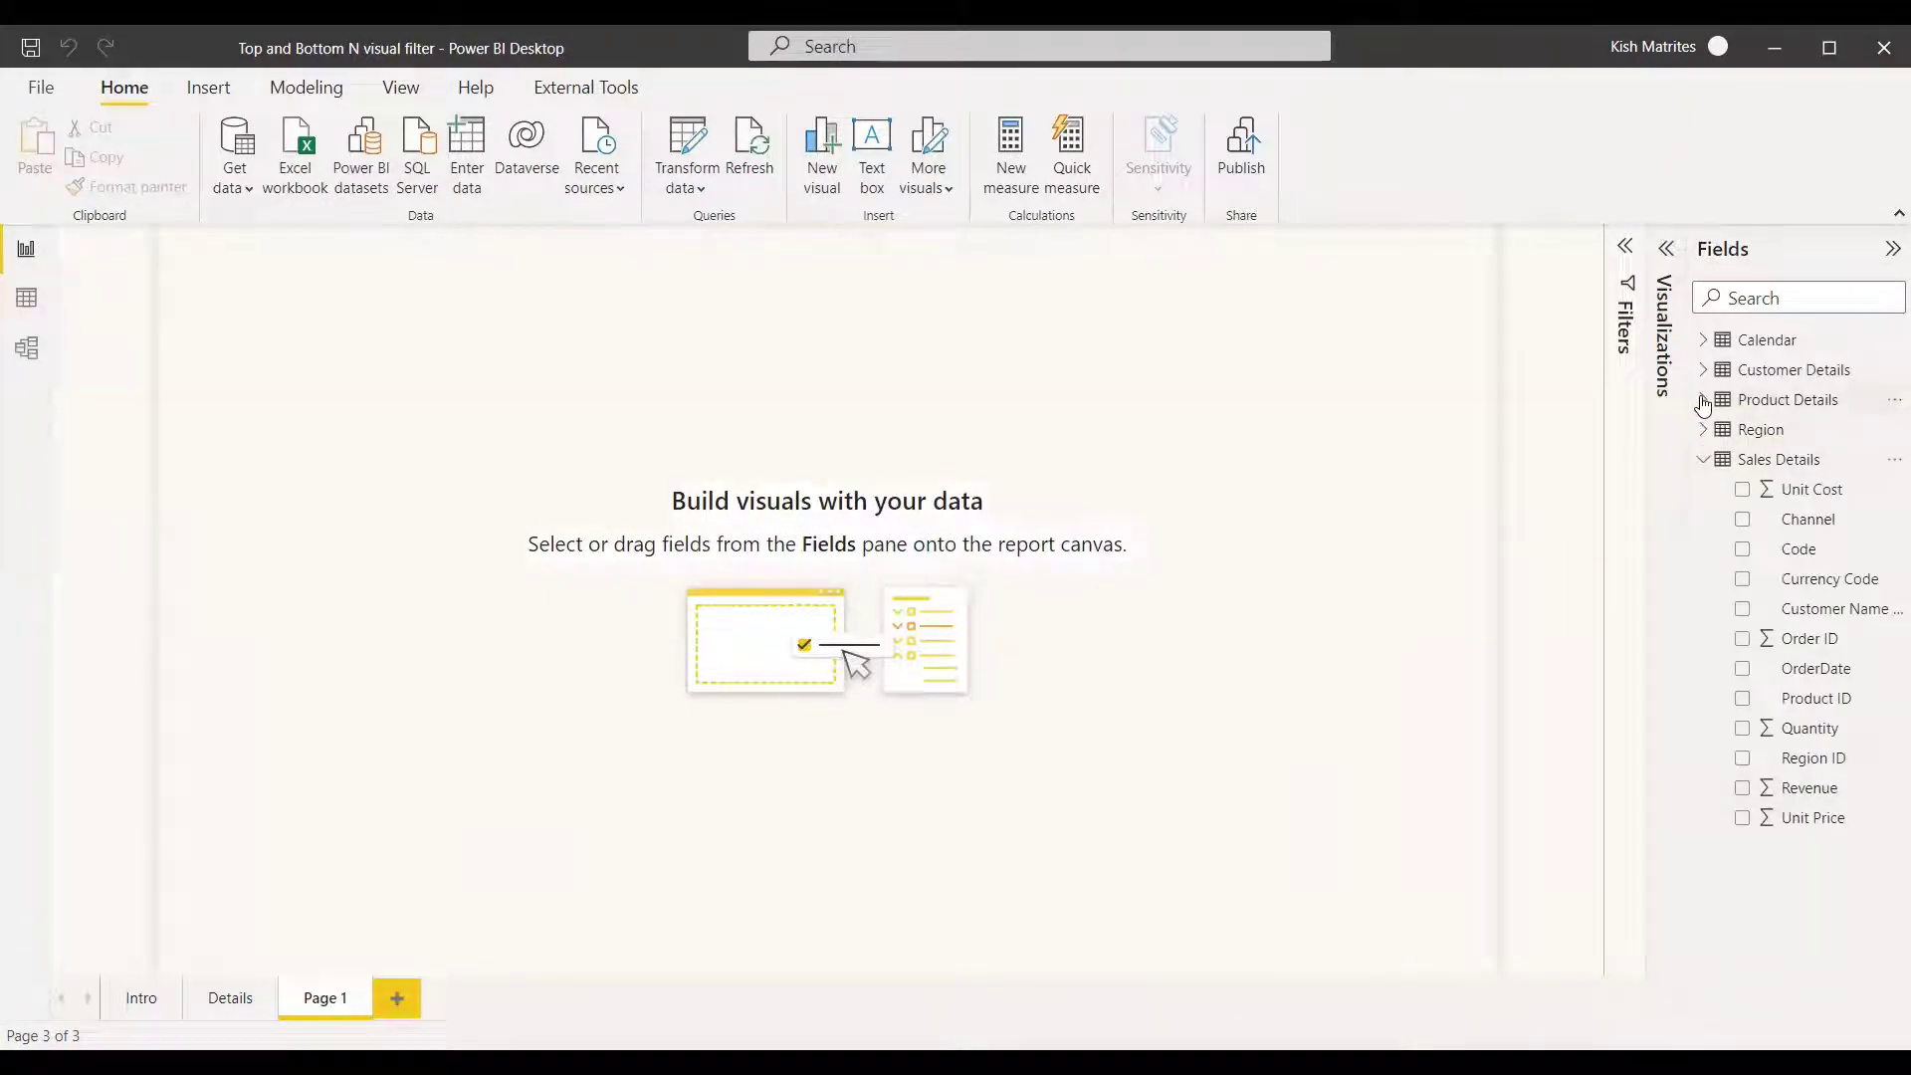
pyautogui.click(1704, 401)
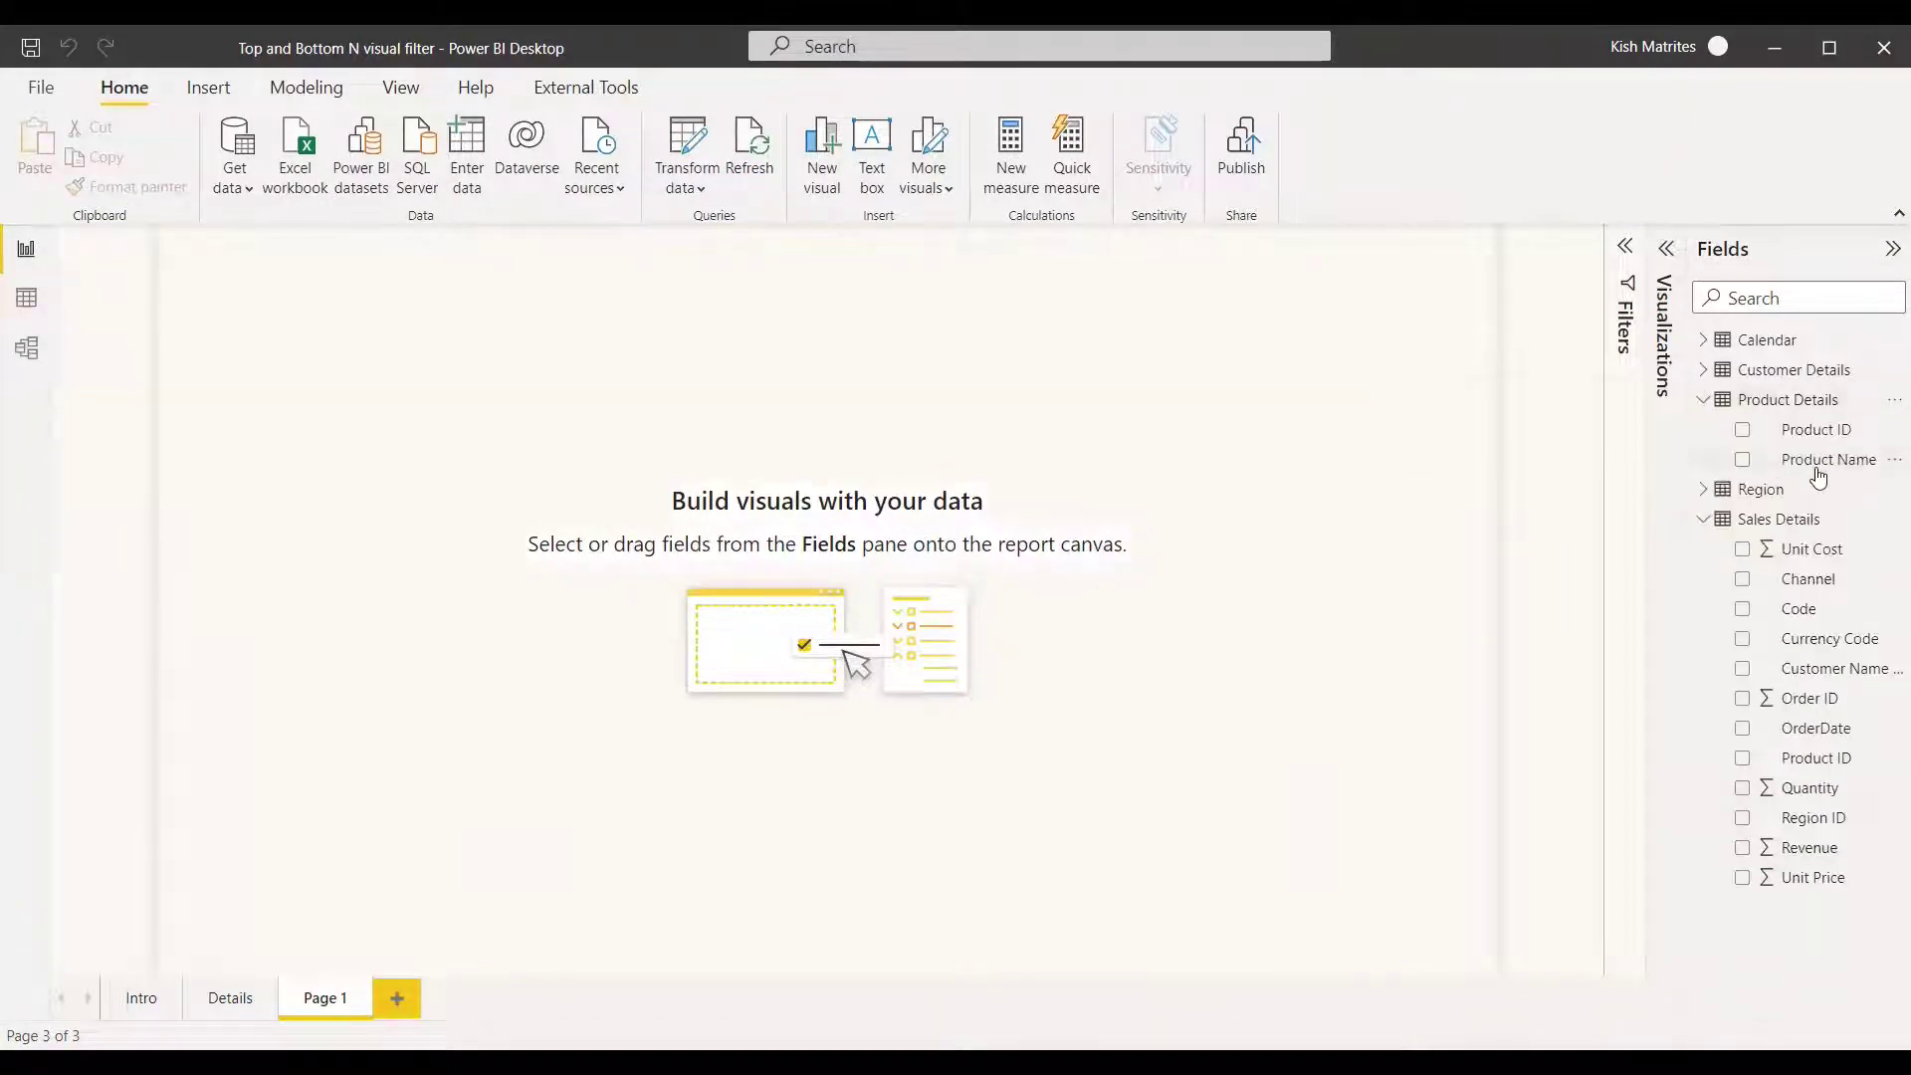
pyautogui.click(1704, 489)
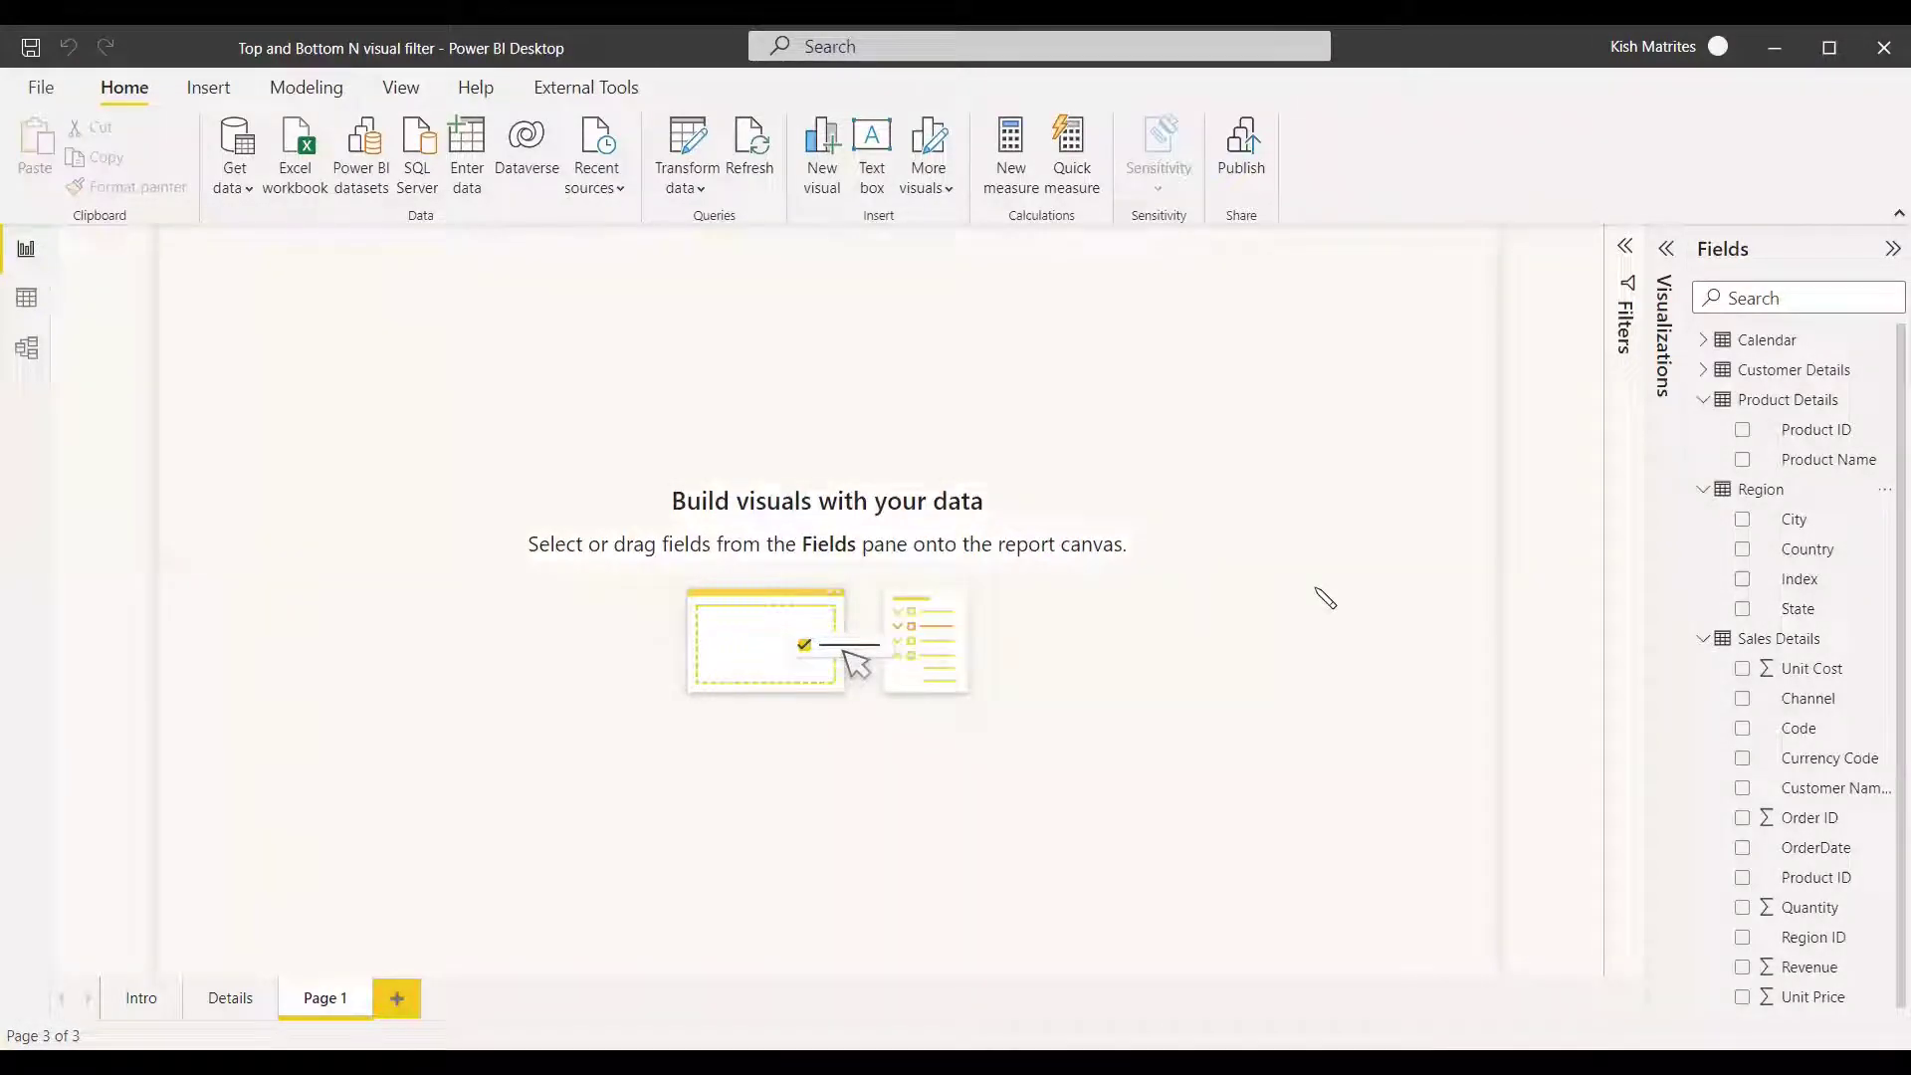
pyautogui.click(1666, 248)
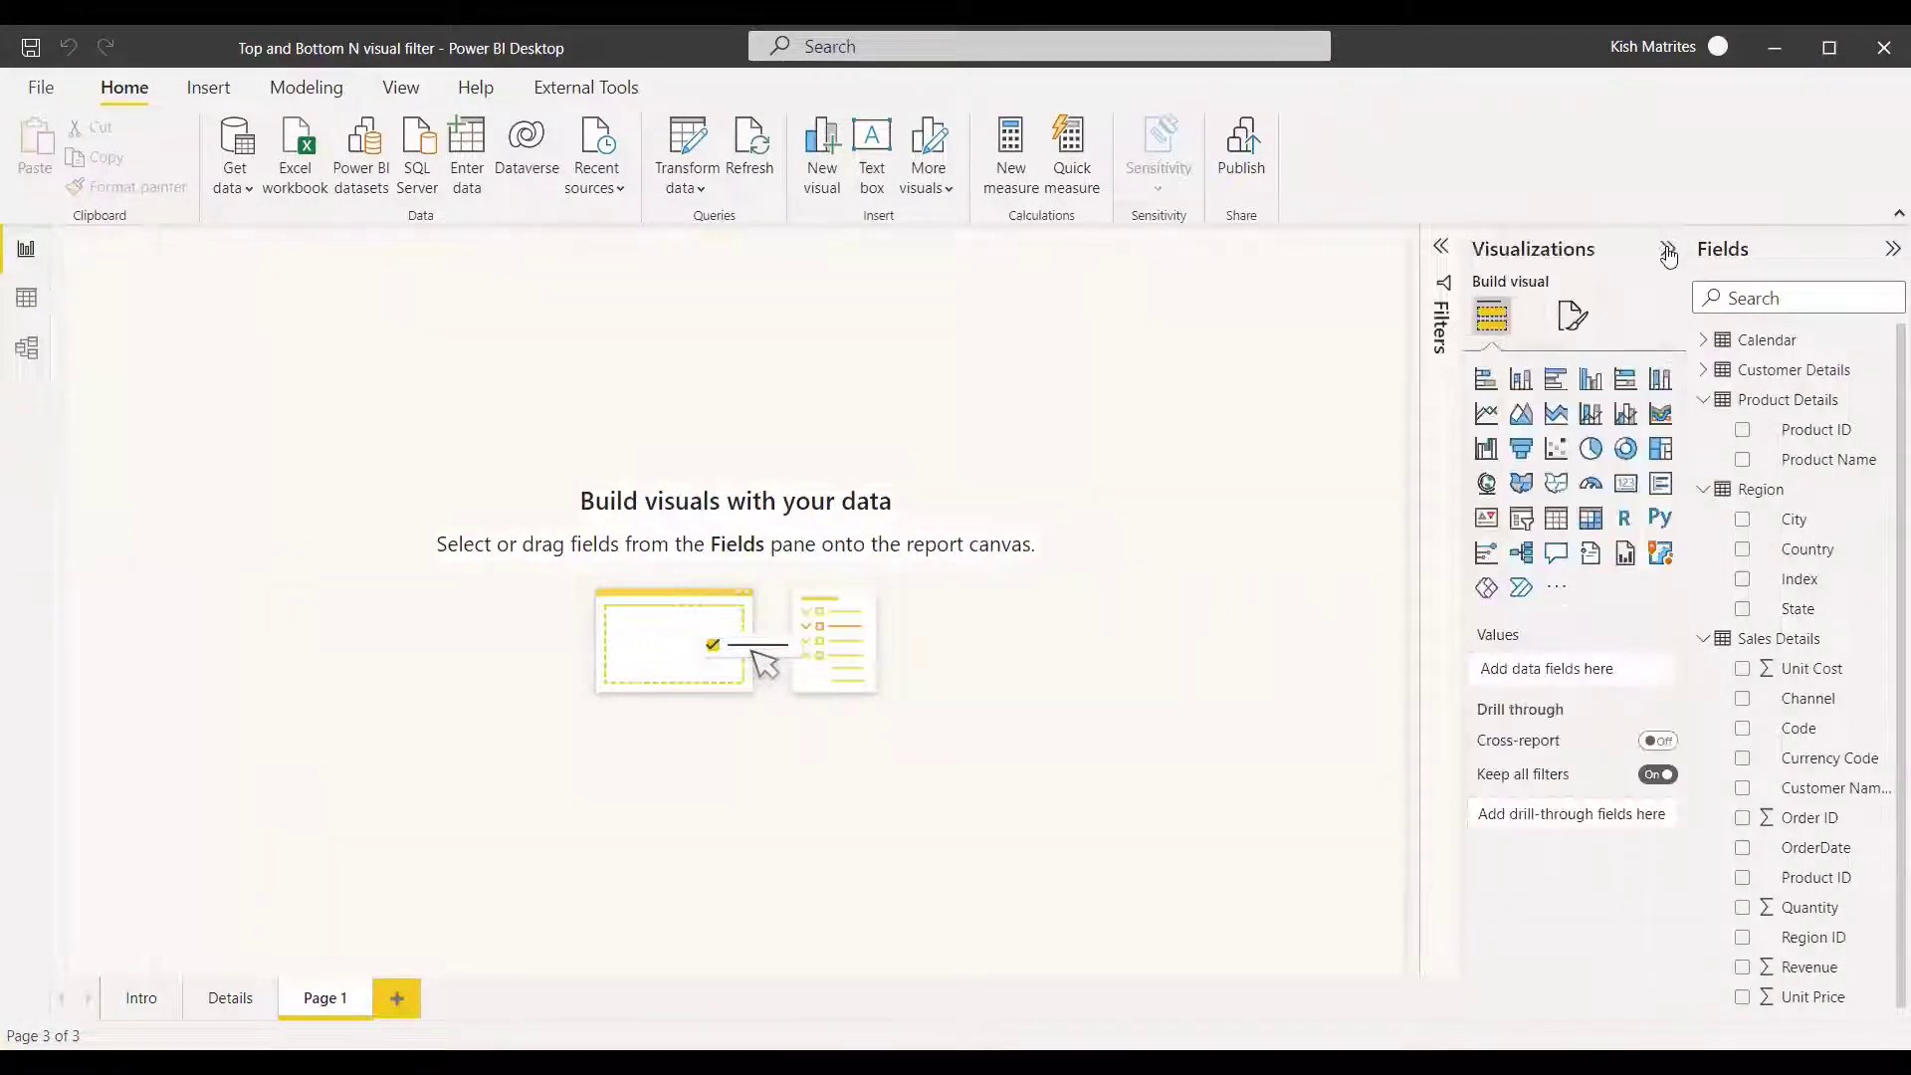
pyautogui.click(1555, 517)
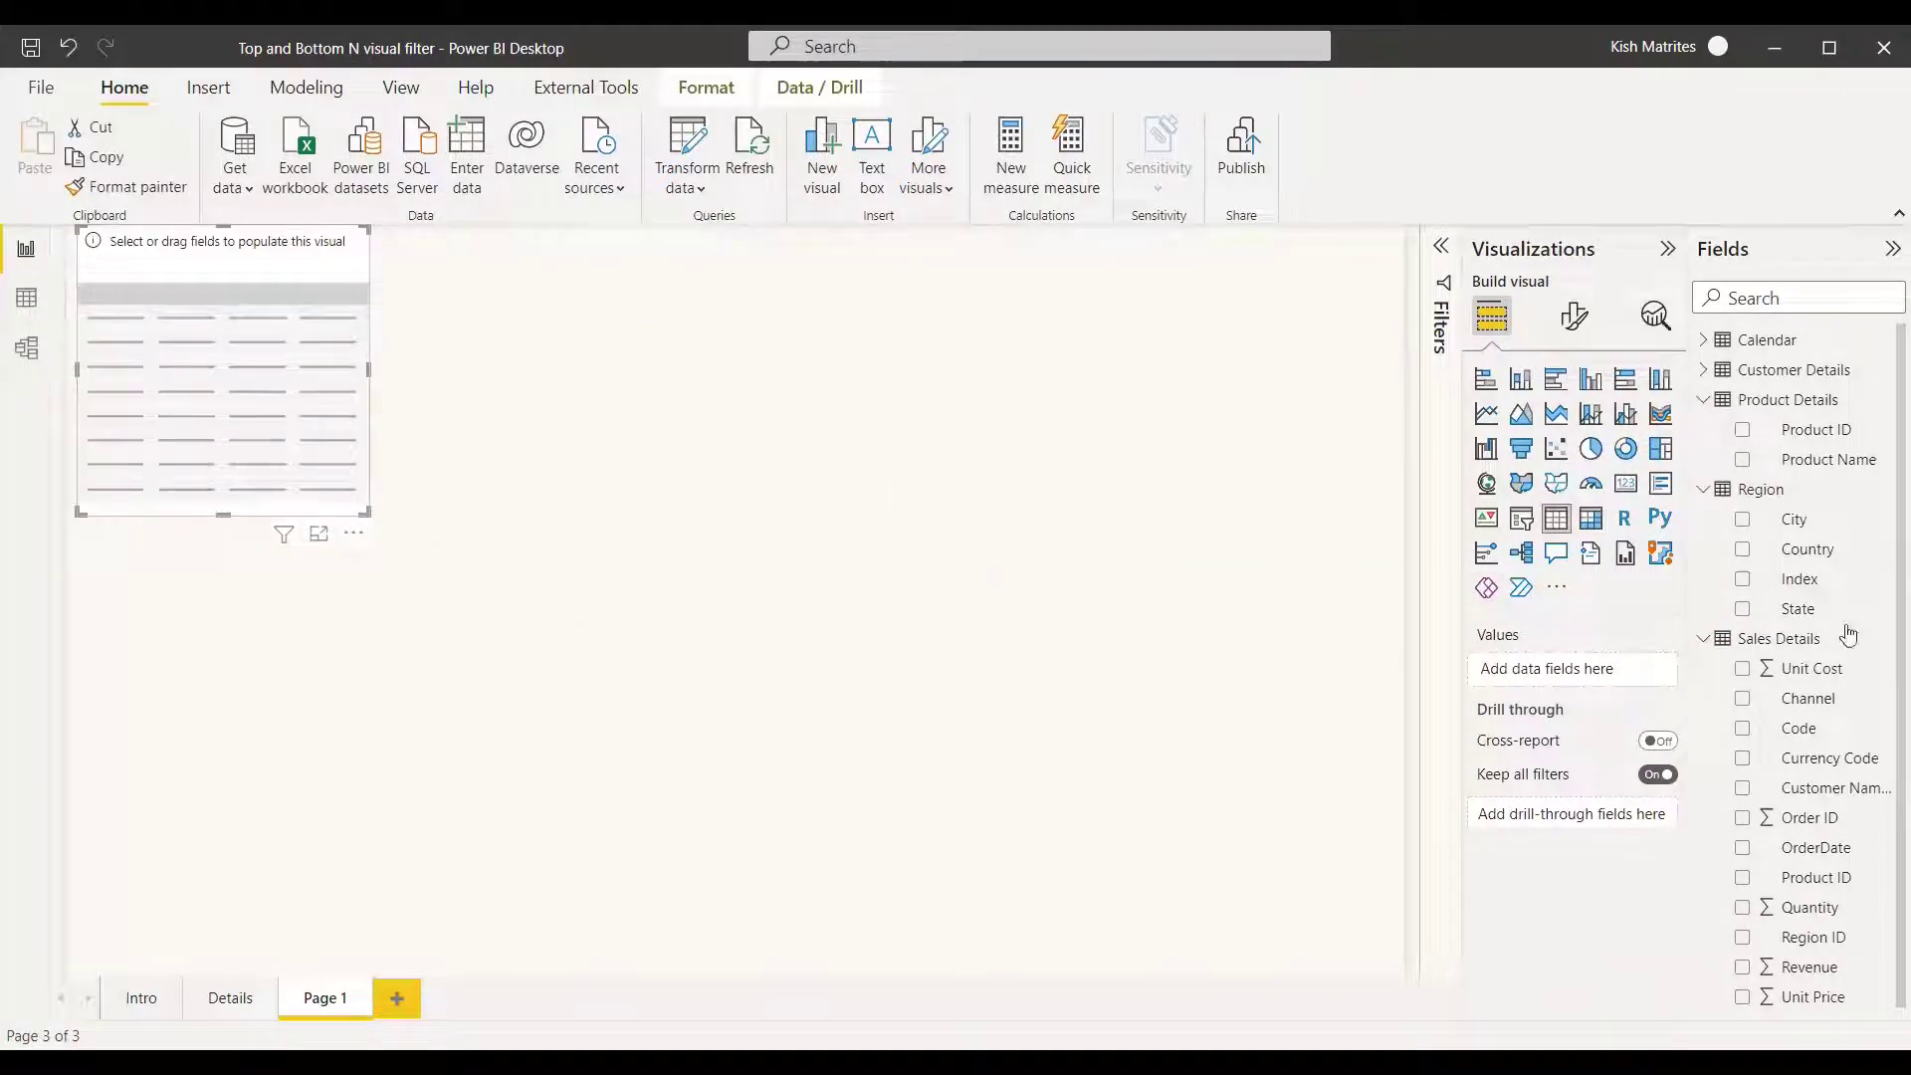
# Fill the table with Product Name and Revenue, sorted by Revenue highest first.
pyautogui.click(1743, 461)
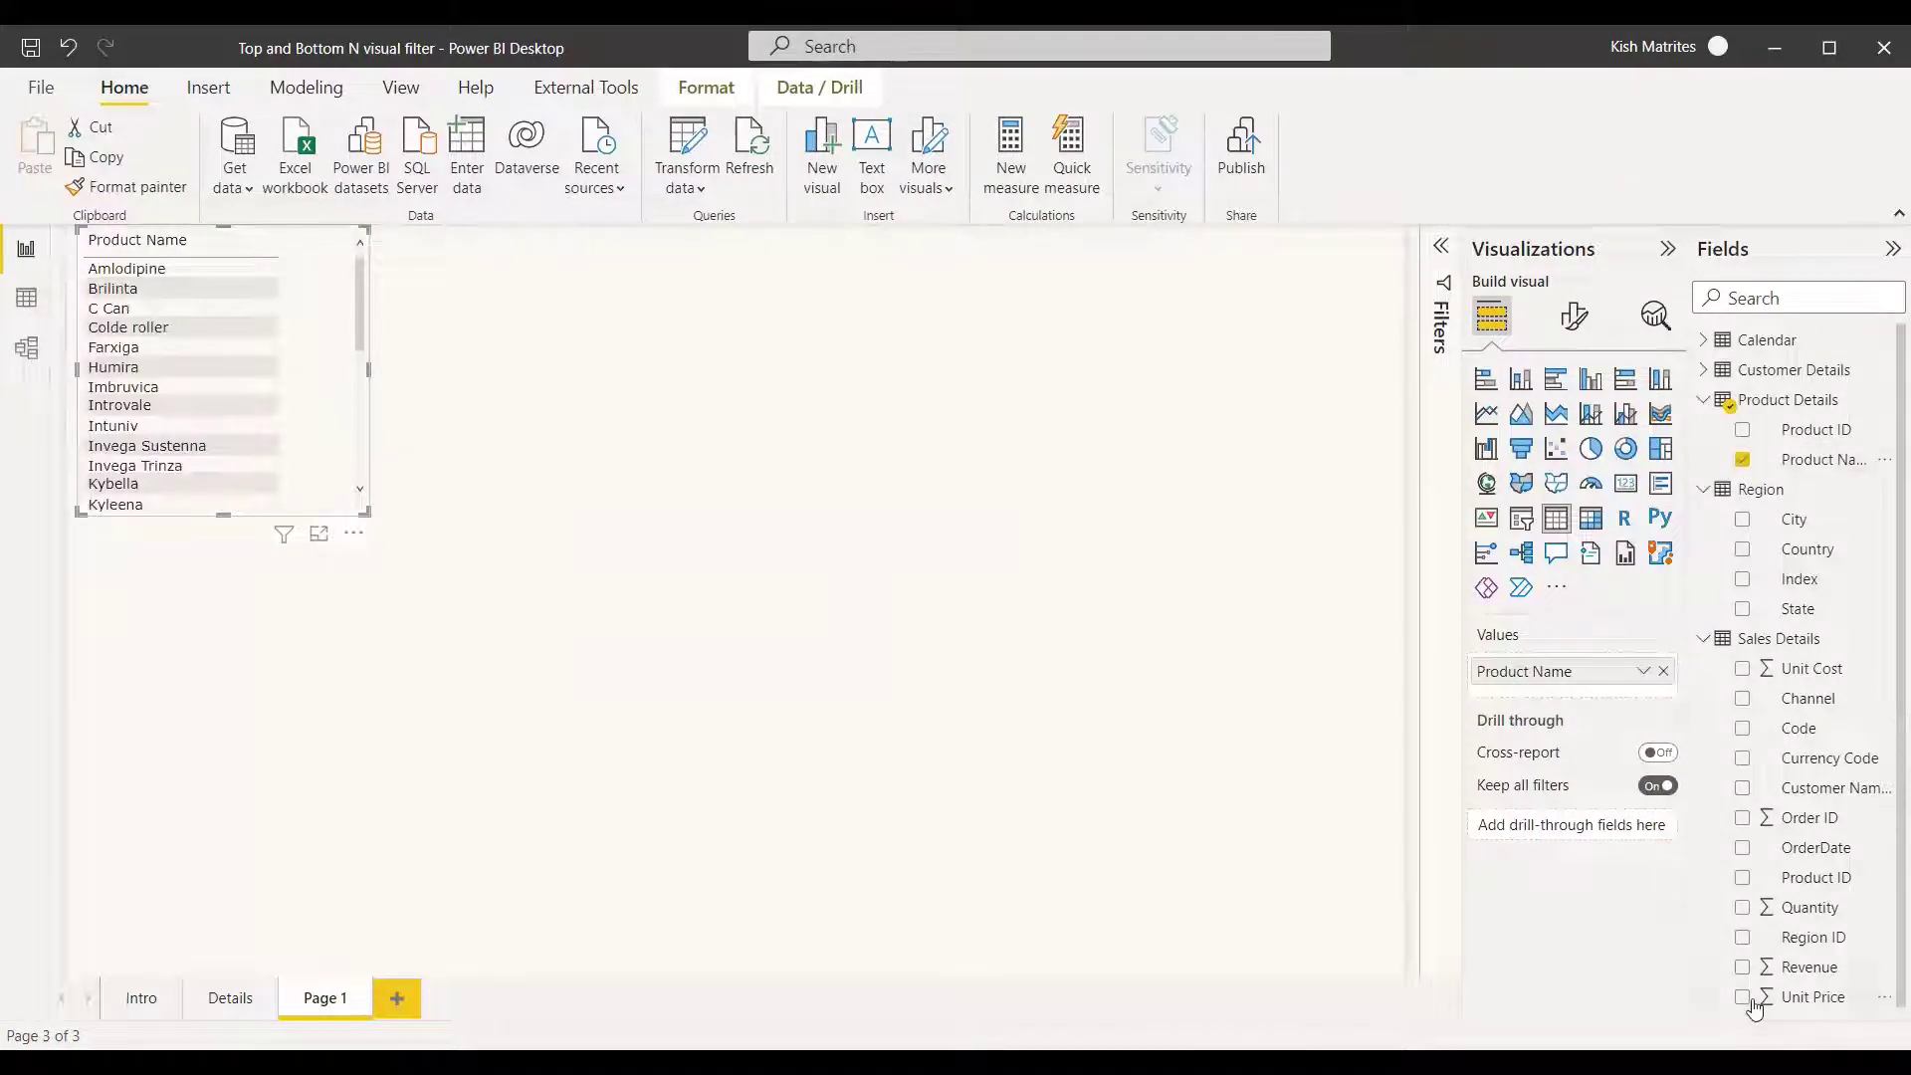
pyautogui.click(1743, 968)
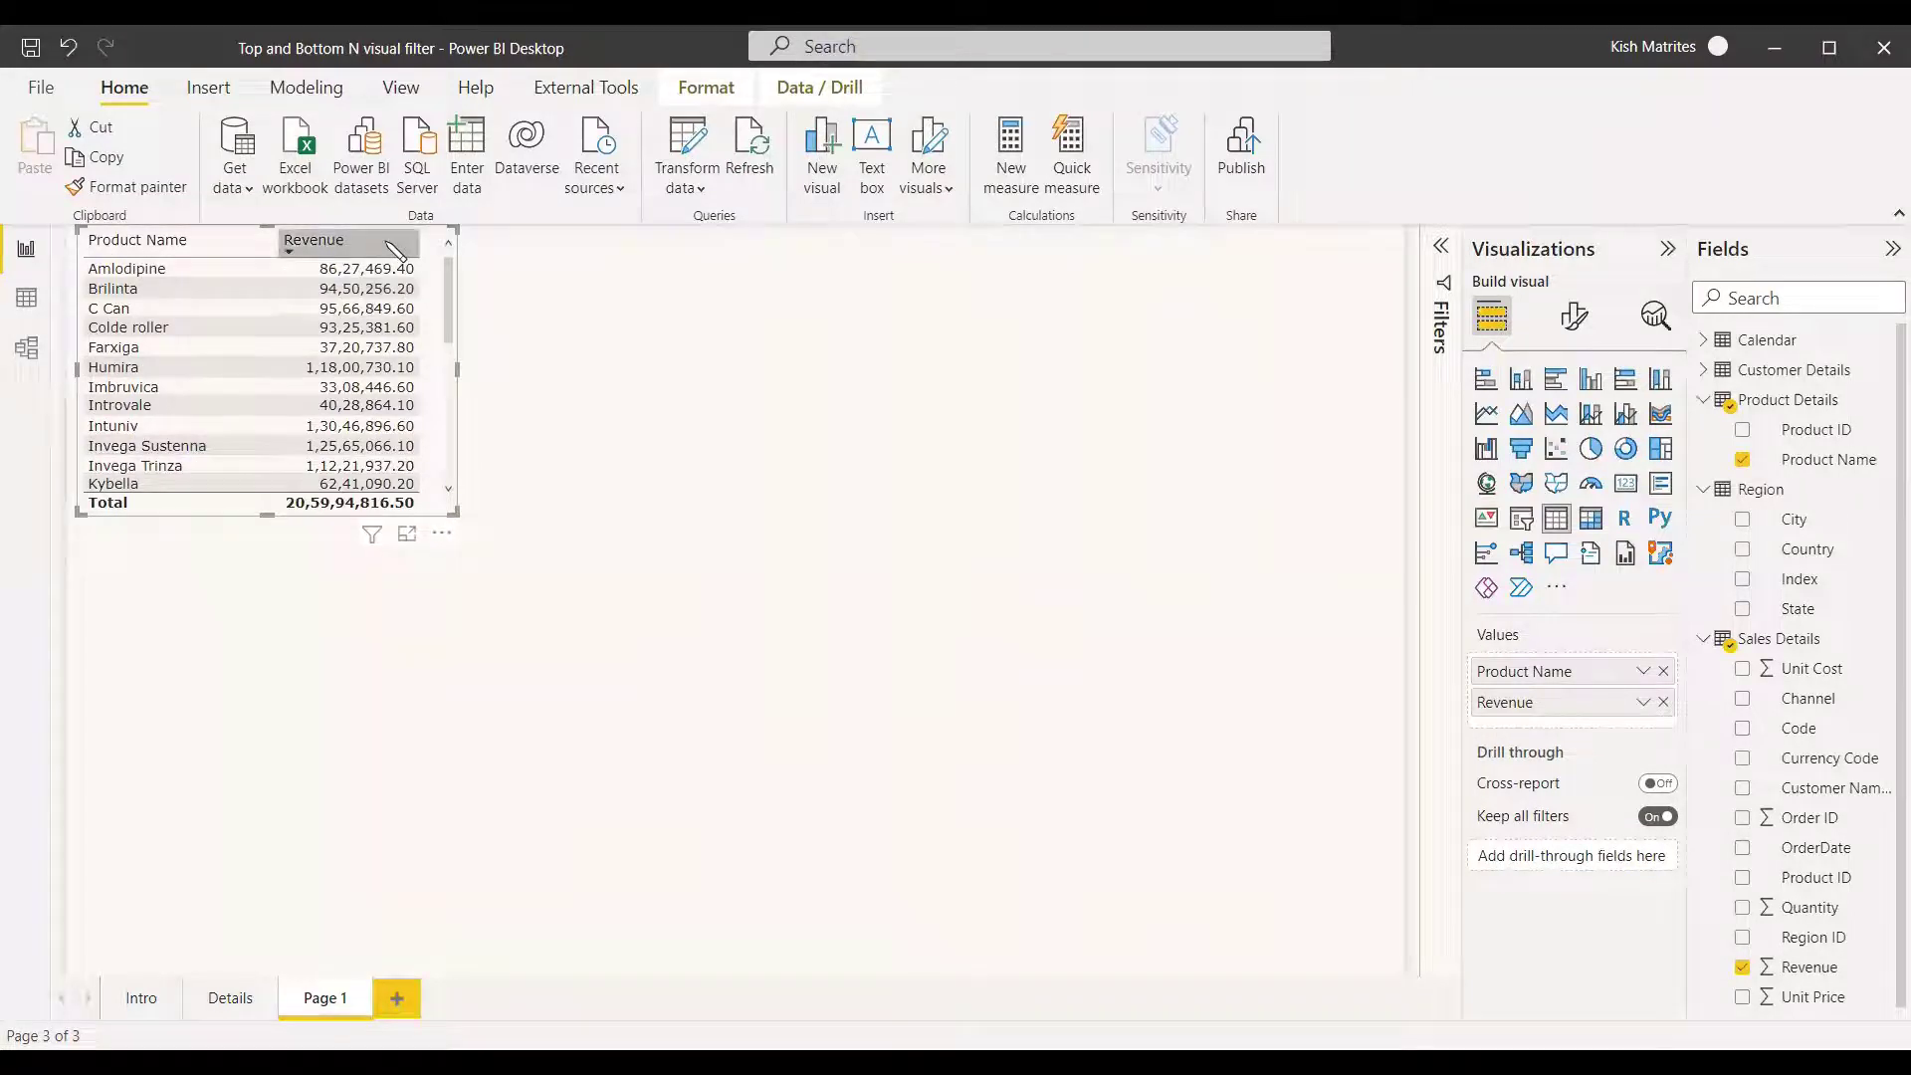
pyautogui.click(445, 535)
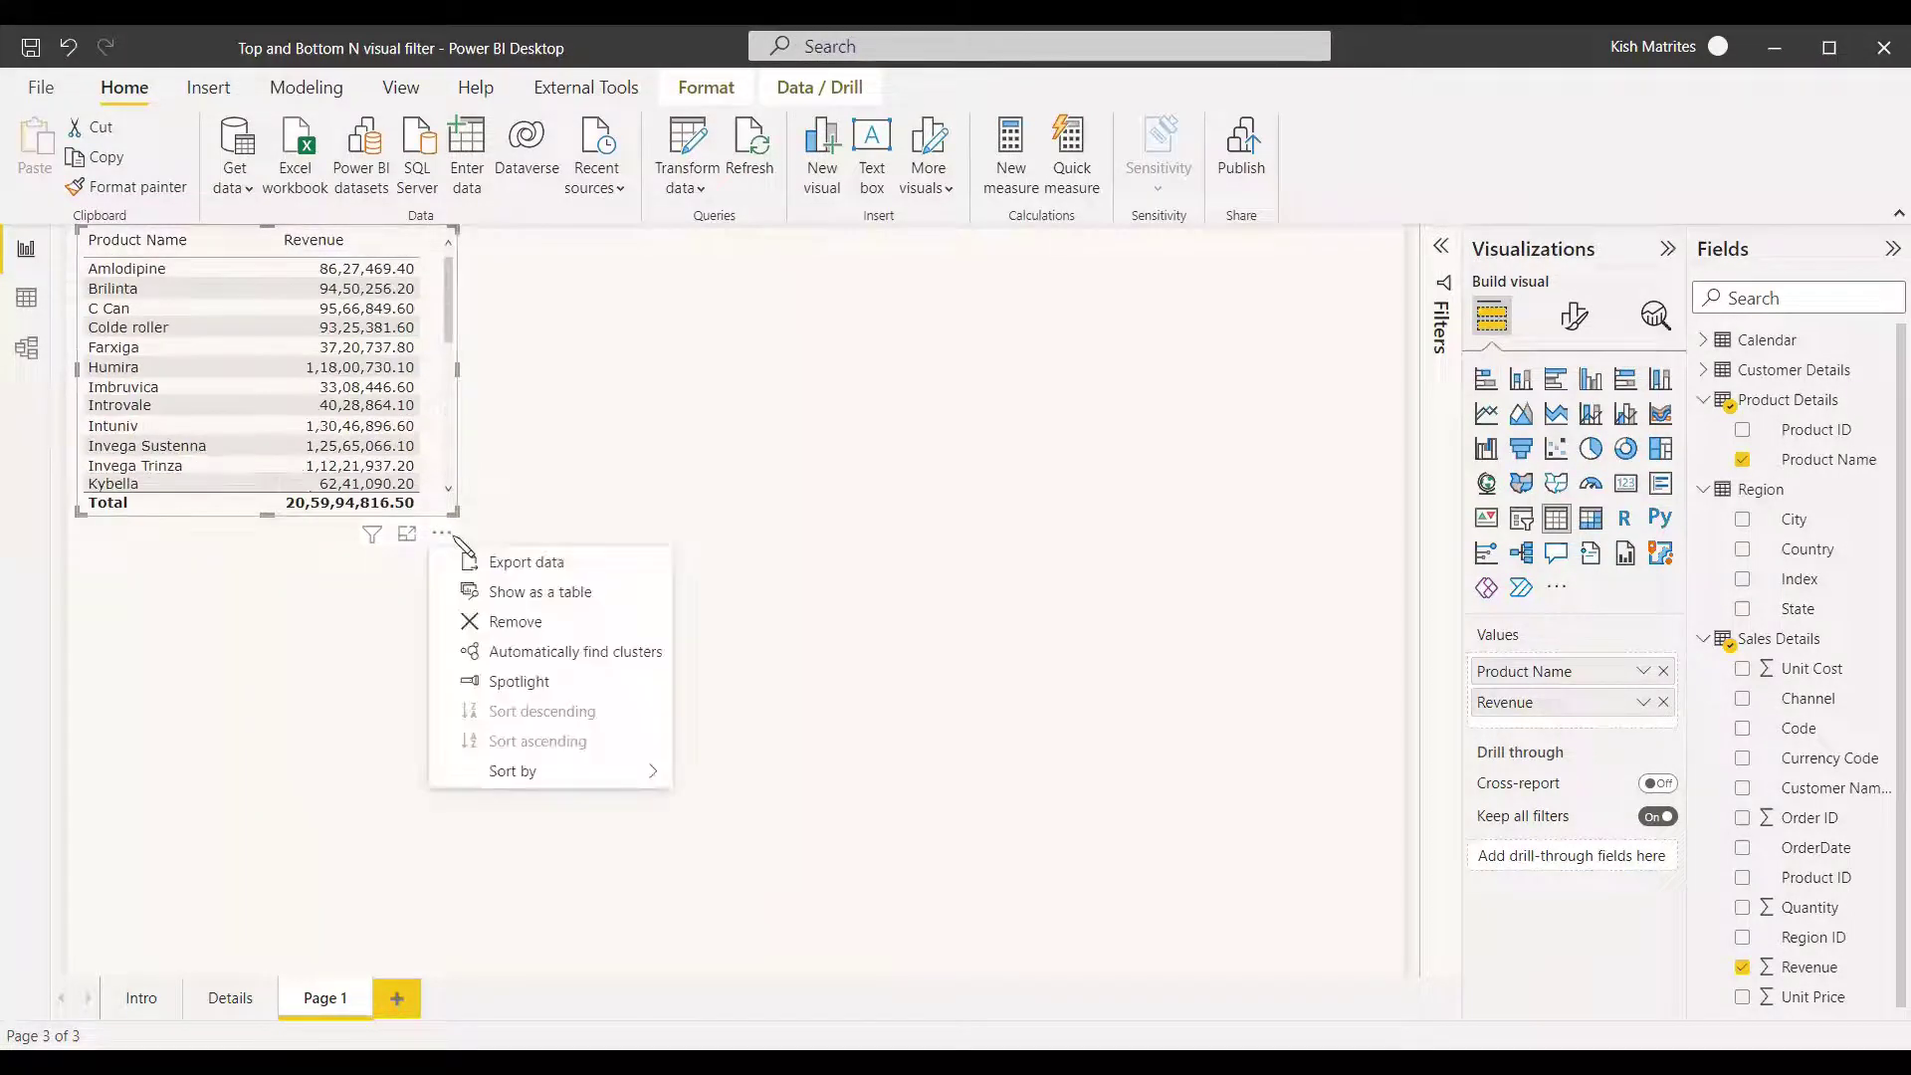
pyautogui.moveTo(542, 775)
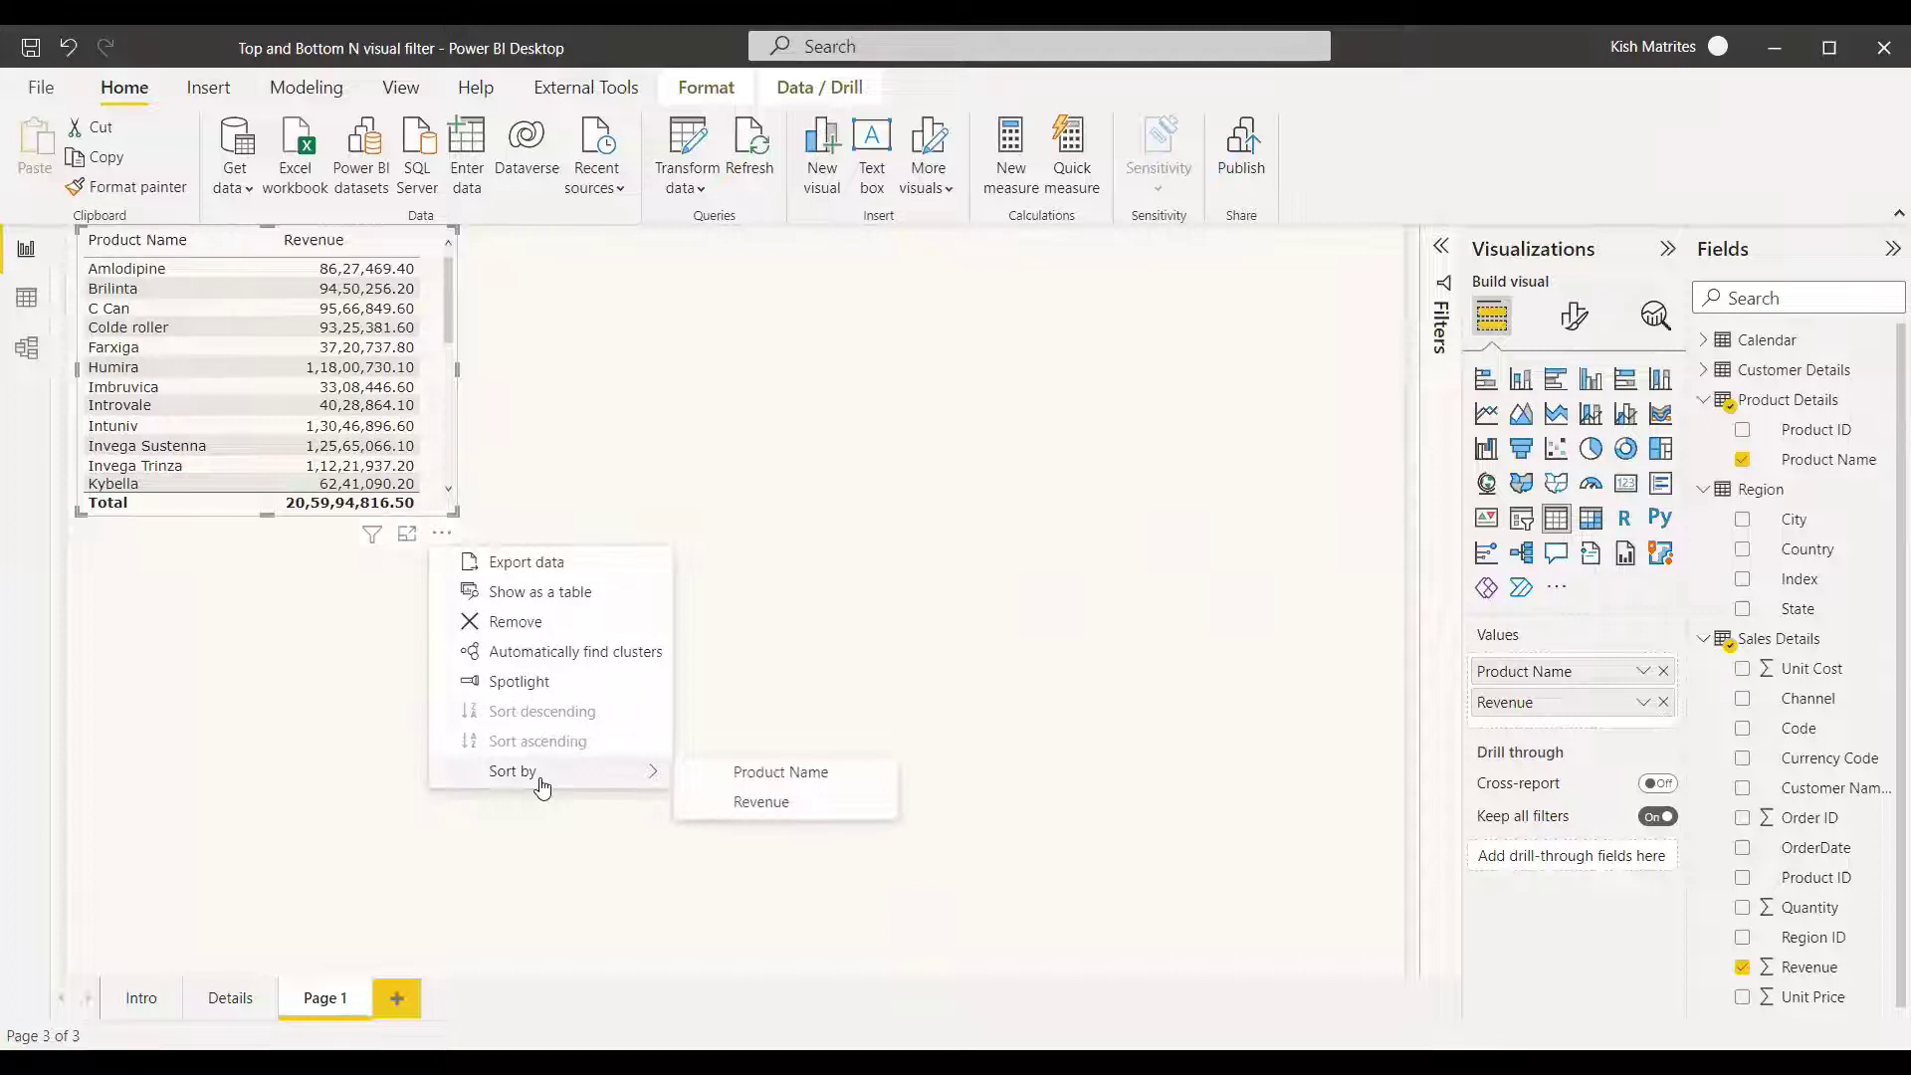
pyautogui.click(772, 803)
pyautogui.click(777, 804)
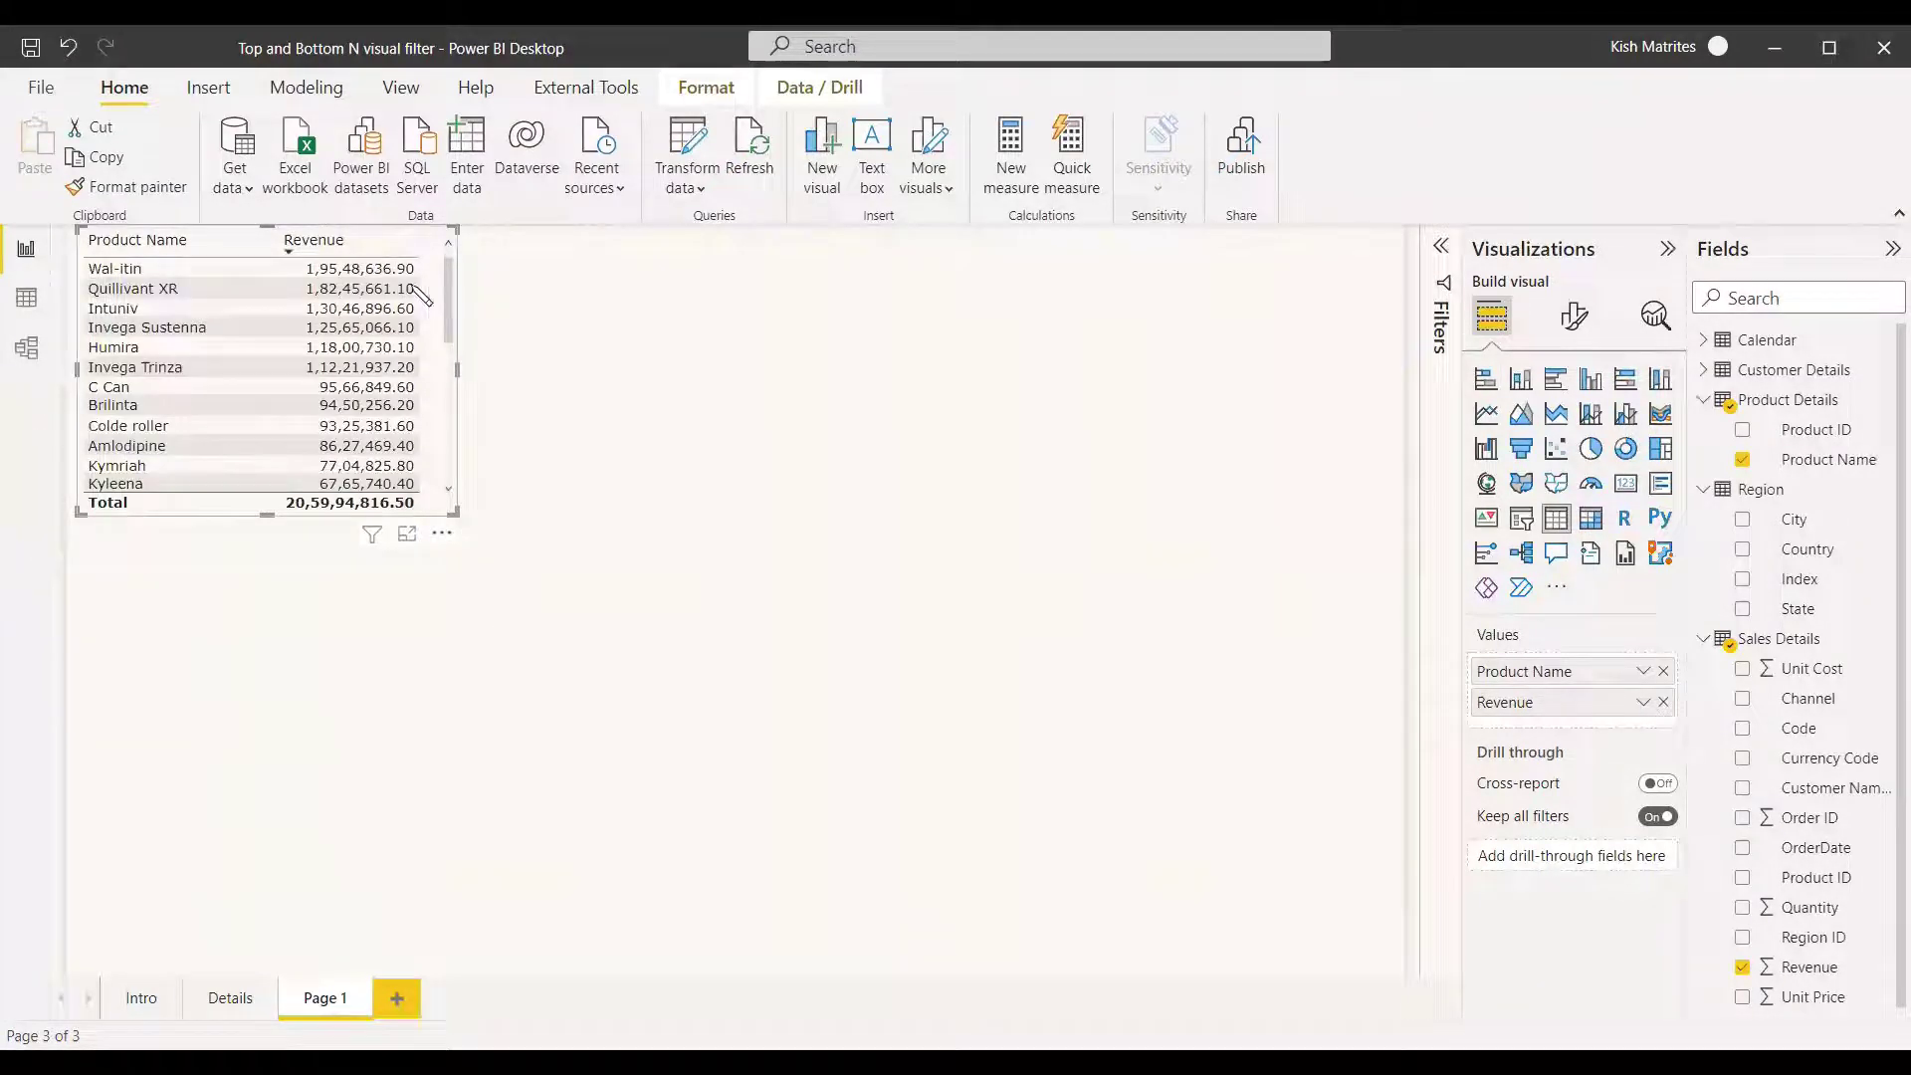
# Recheck the table's sorting and make the table taller to show more rows.
pyautogui.click(441, 534)
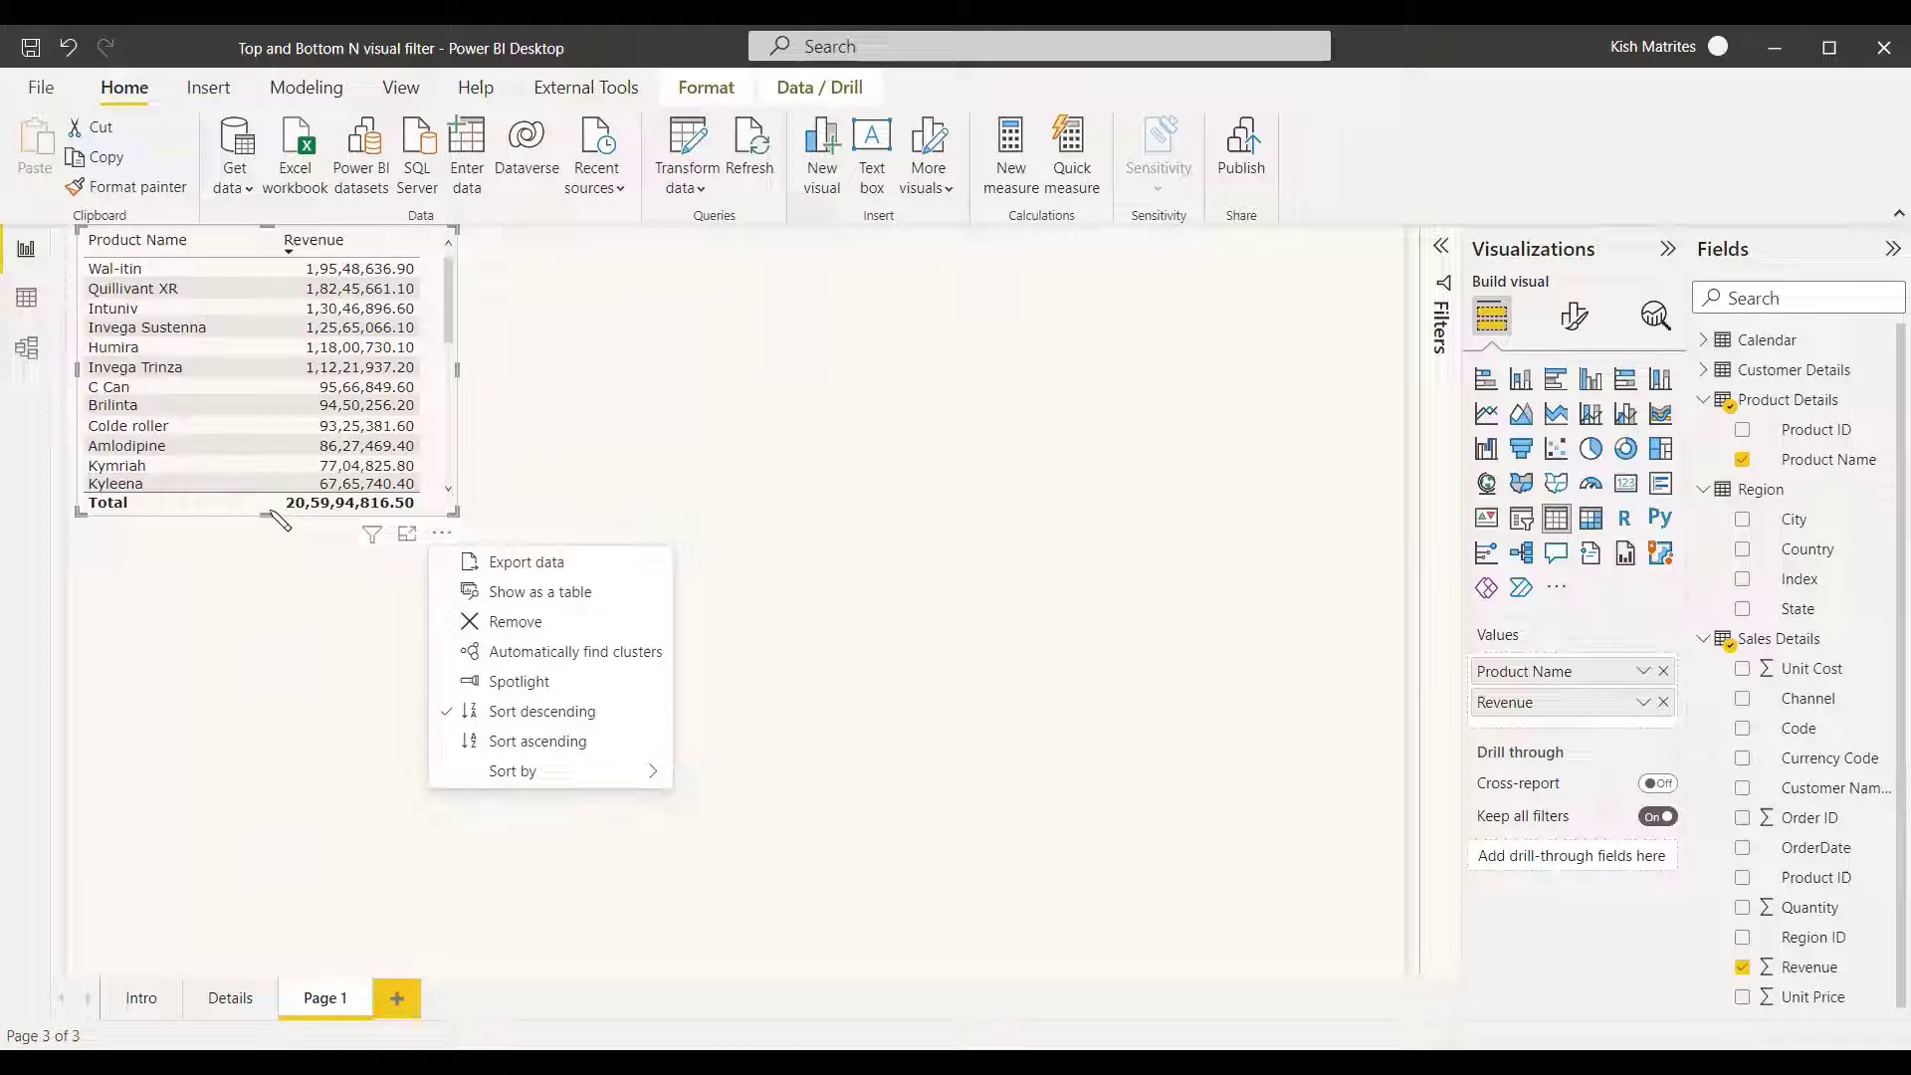
pyautogui.moveTo(276, 533); pyautogui.dragTo(275, 587)
pyautogui.click(1343, 544)
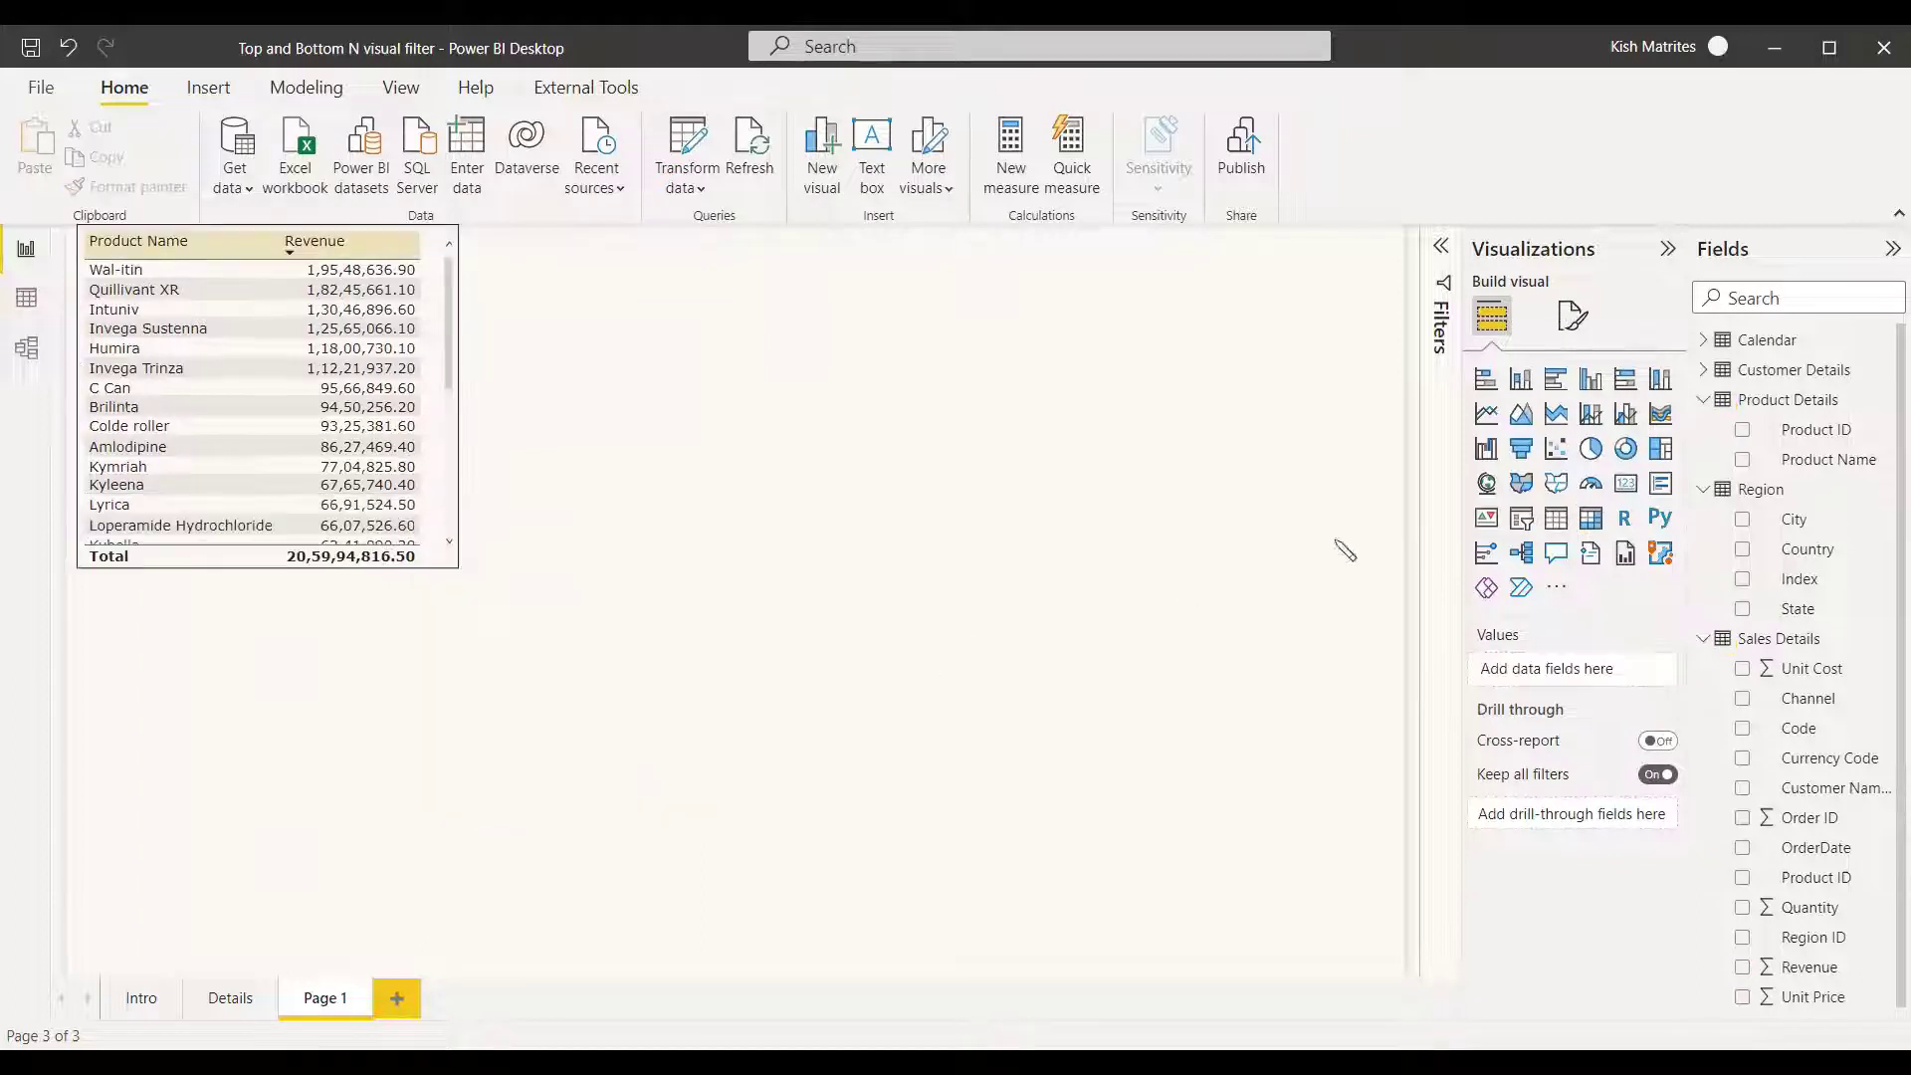
# Add a stacked column chart of Revenue by Product Name beside the table.
pyautogui.click(1521, 382)
pyautogui.moveTo(378, 610); pyautogui.dragTo(861, 263)
pyautogui.click(1740, 460)
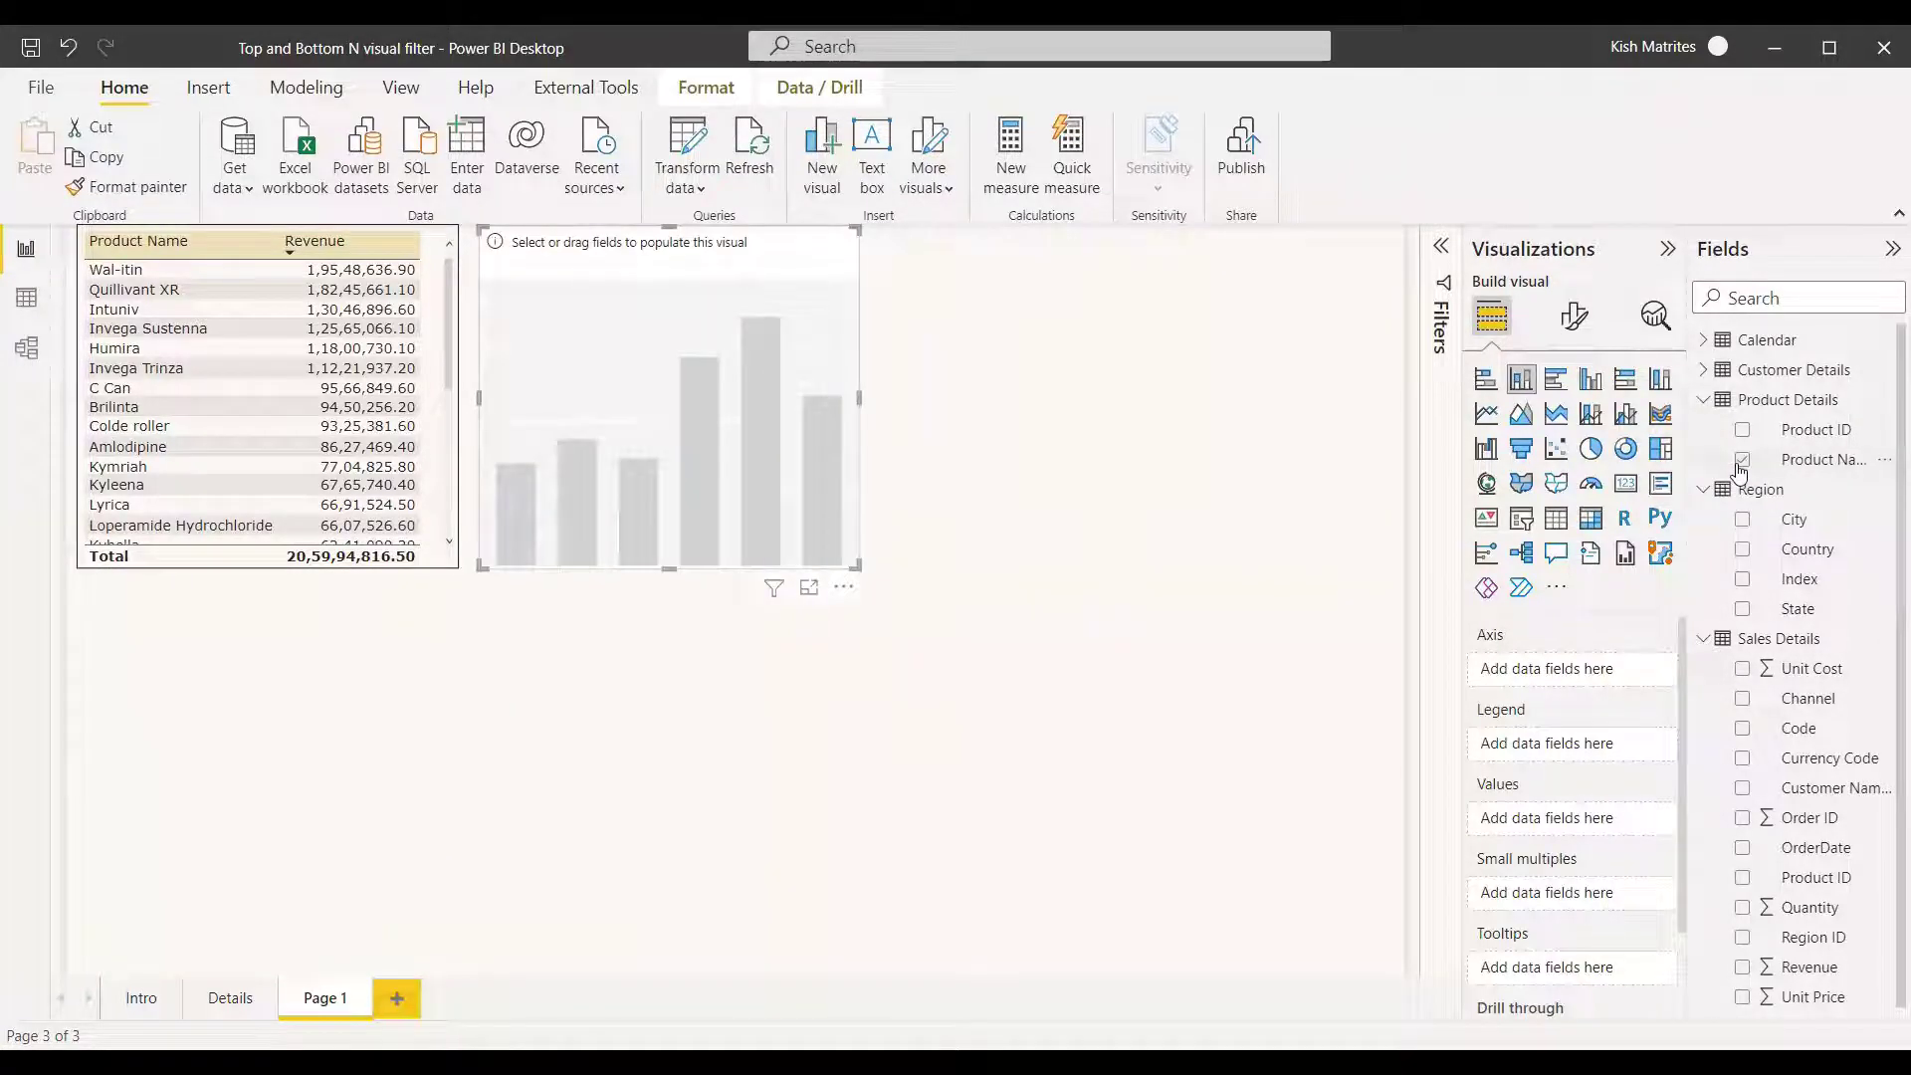
pyautogui.click(1743, 970)
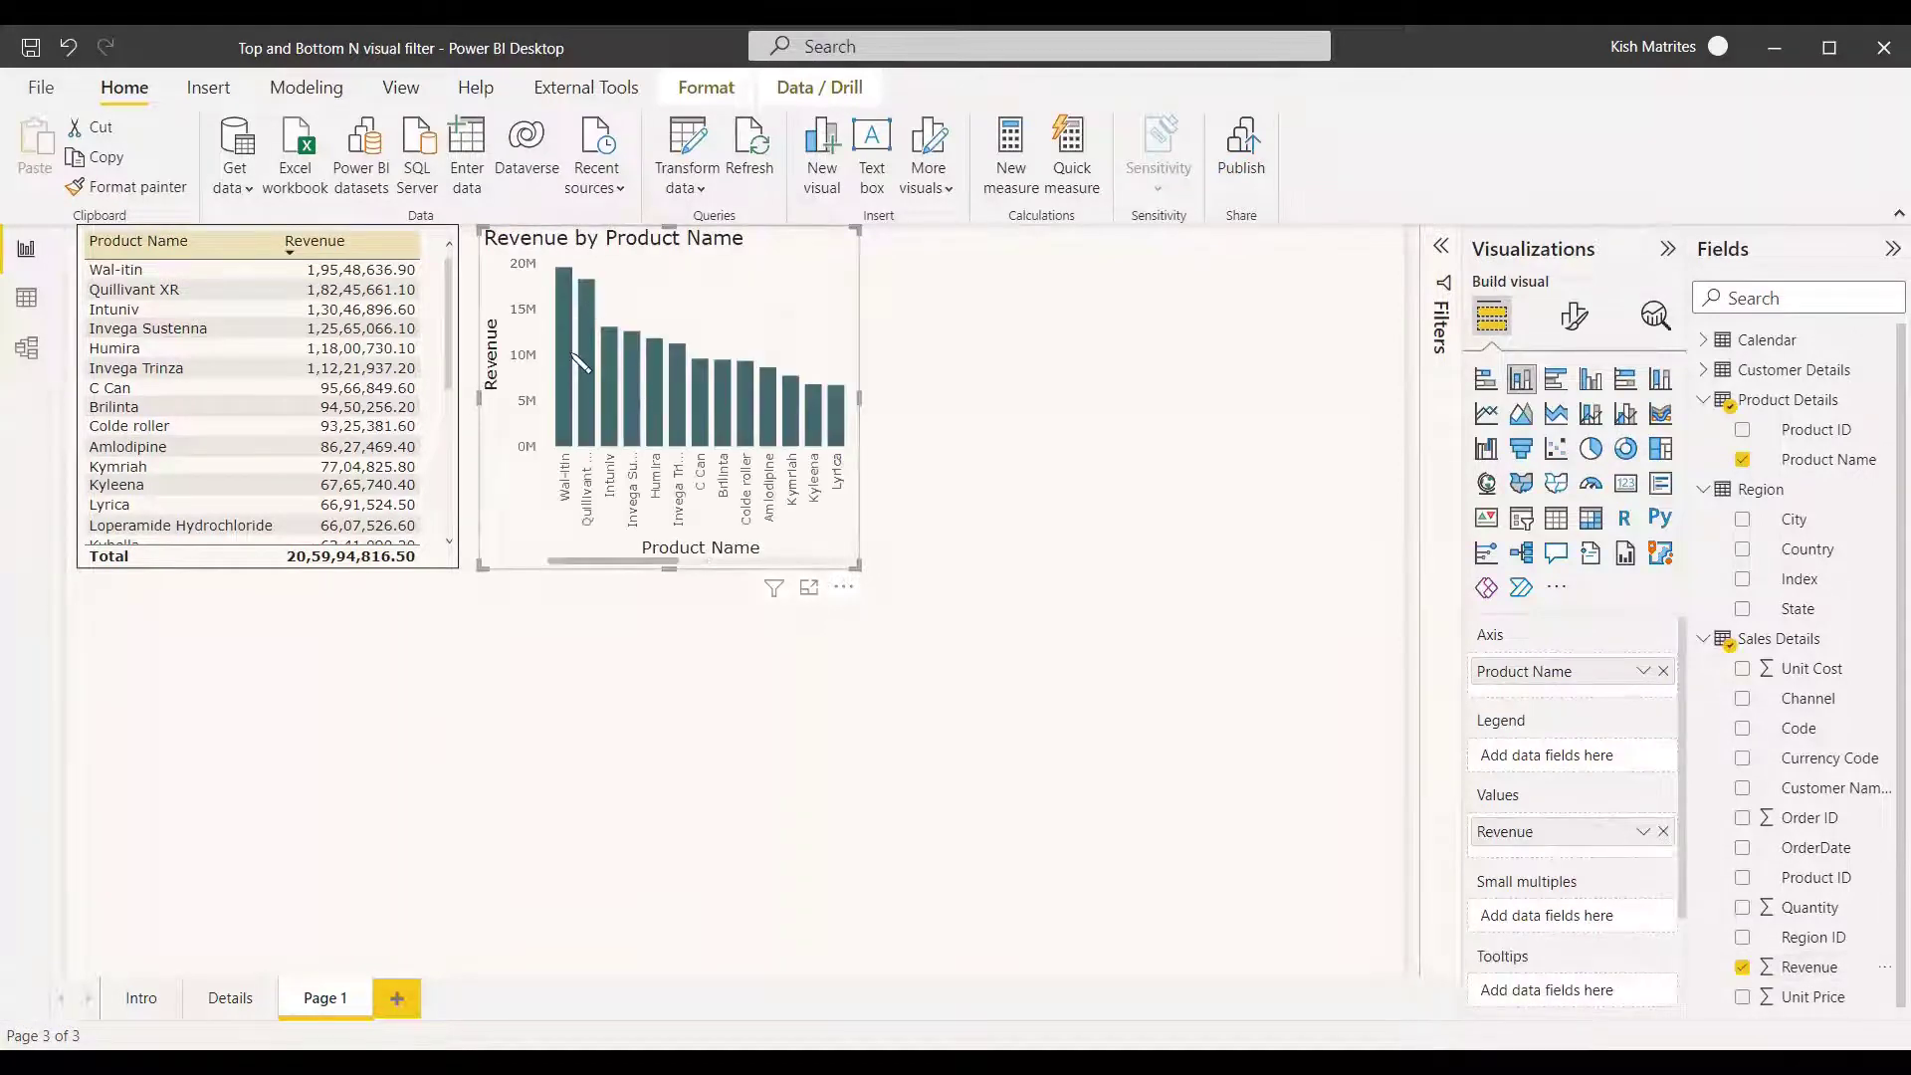
pyautogui.moveTo(592, 426)
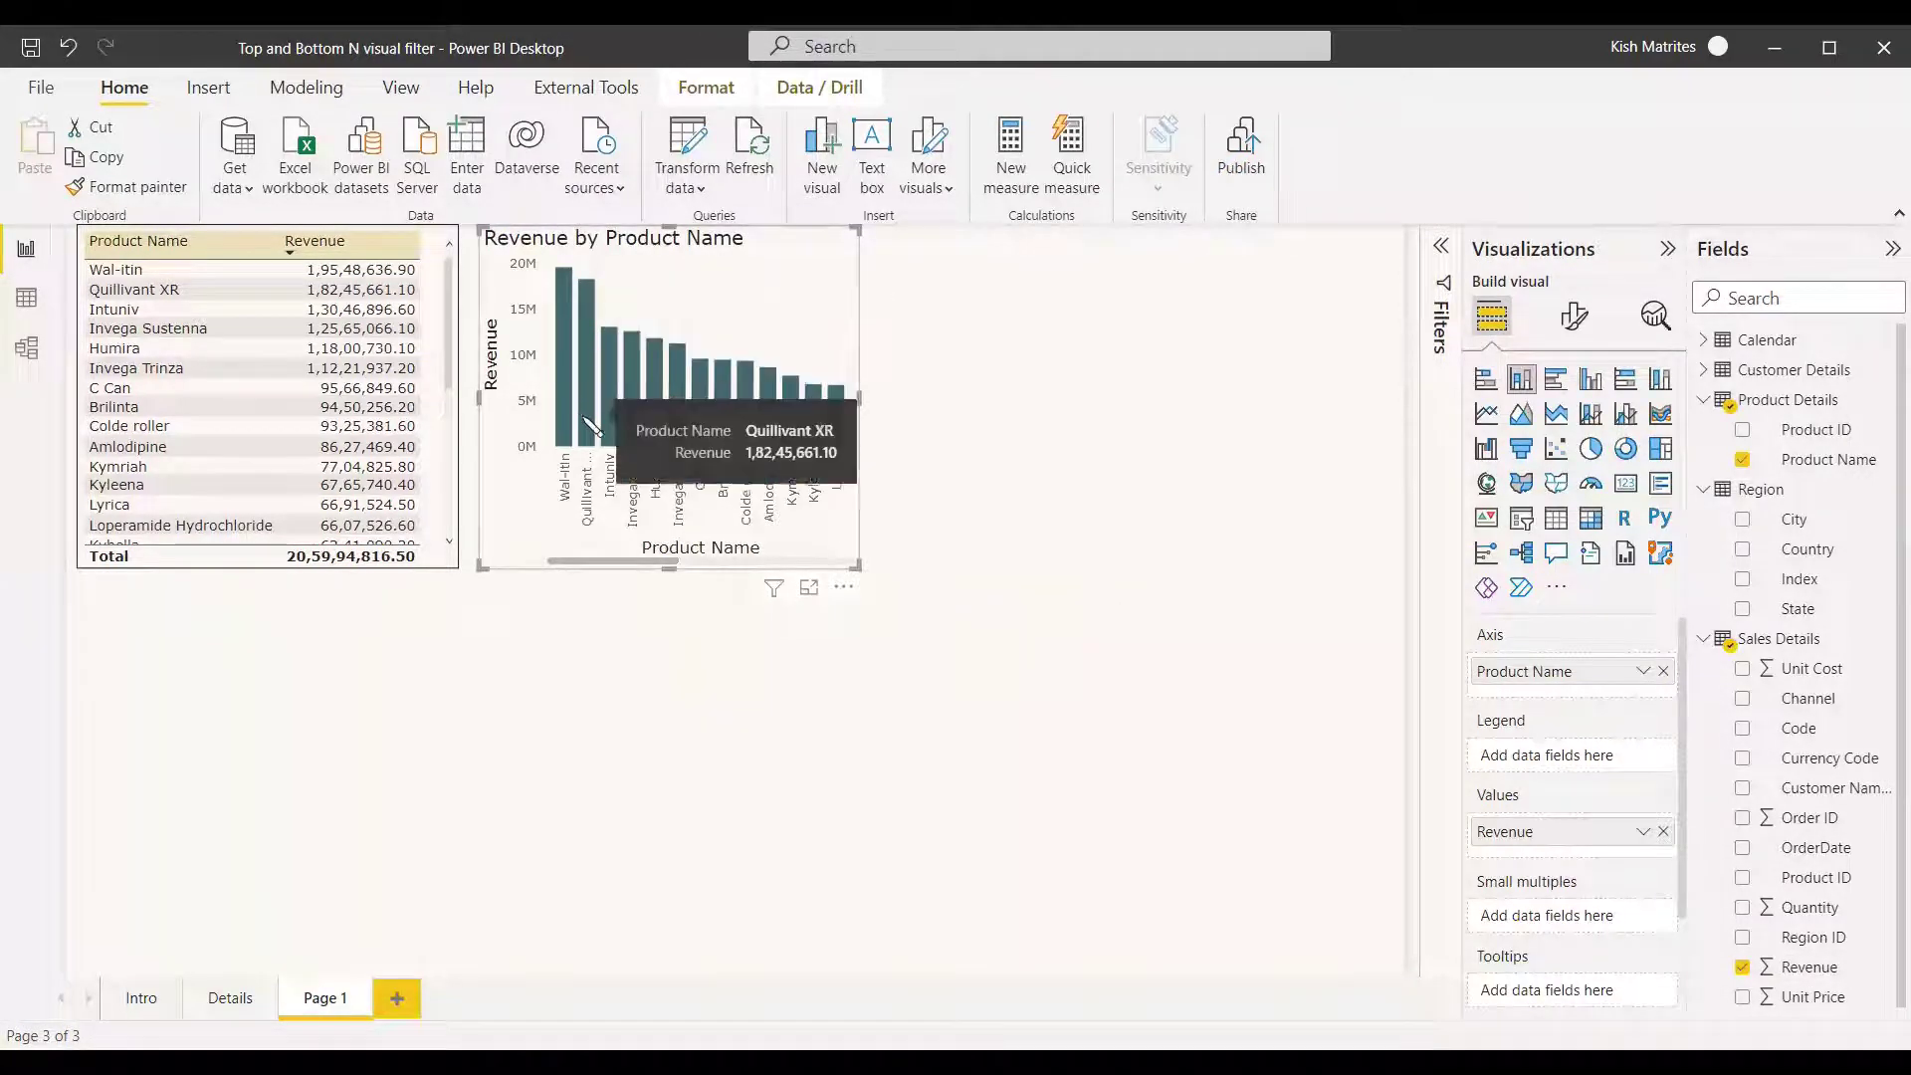
# Filter the column chart's Product Name to Top N, top 5 by Revenue.
pyautogui.click(1442, 248)
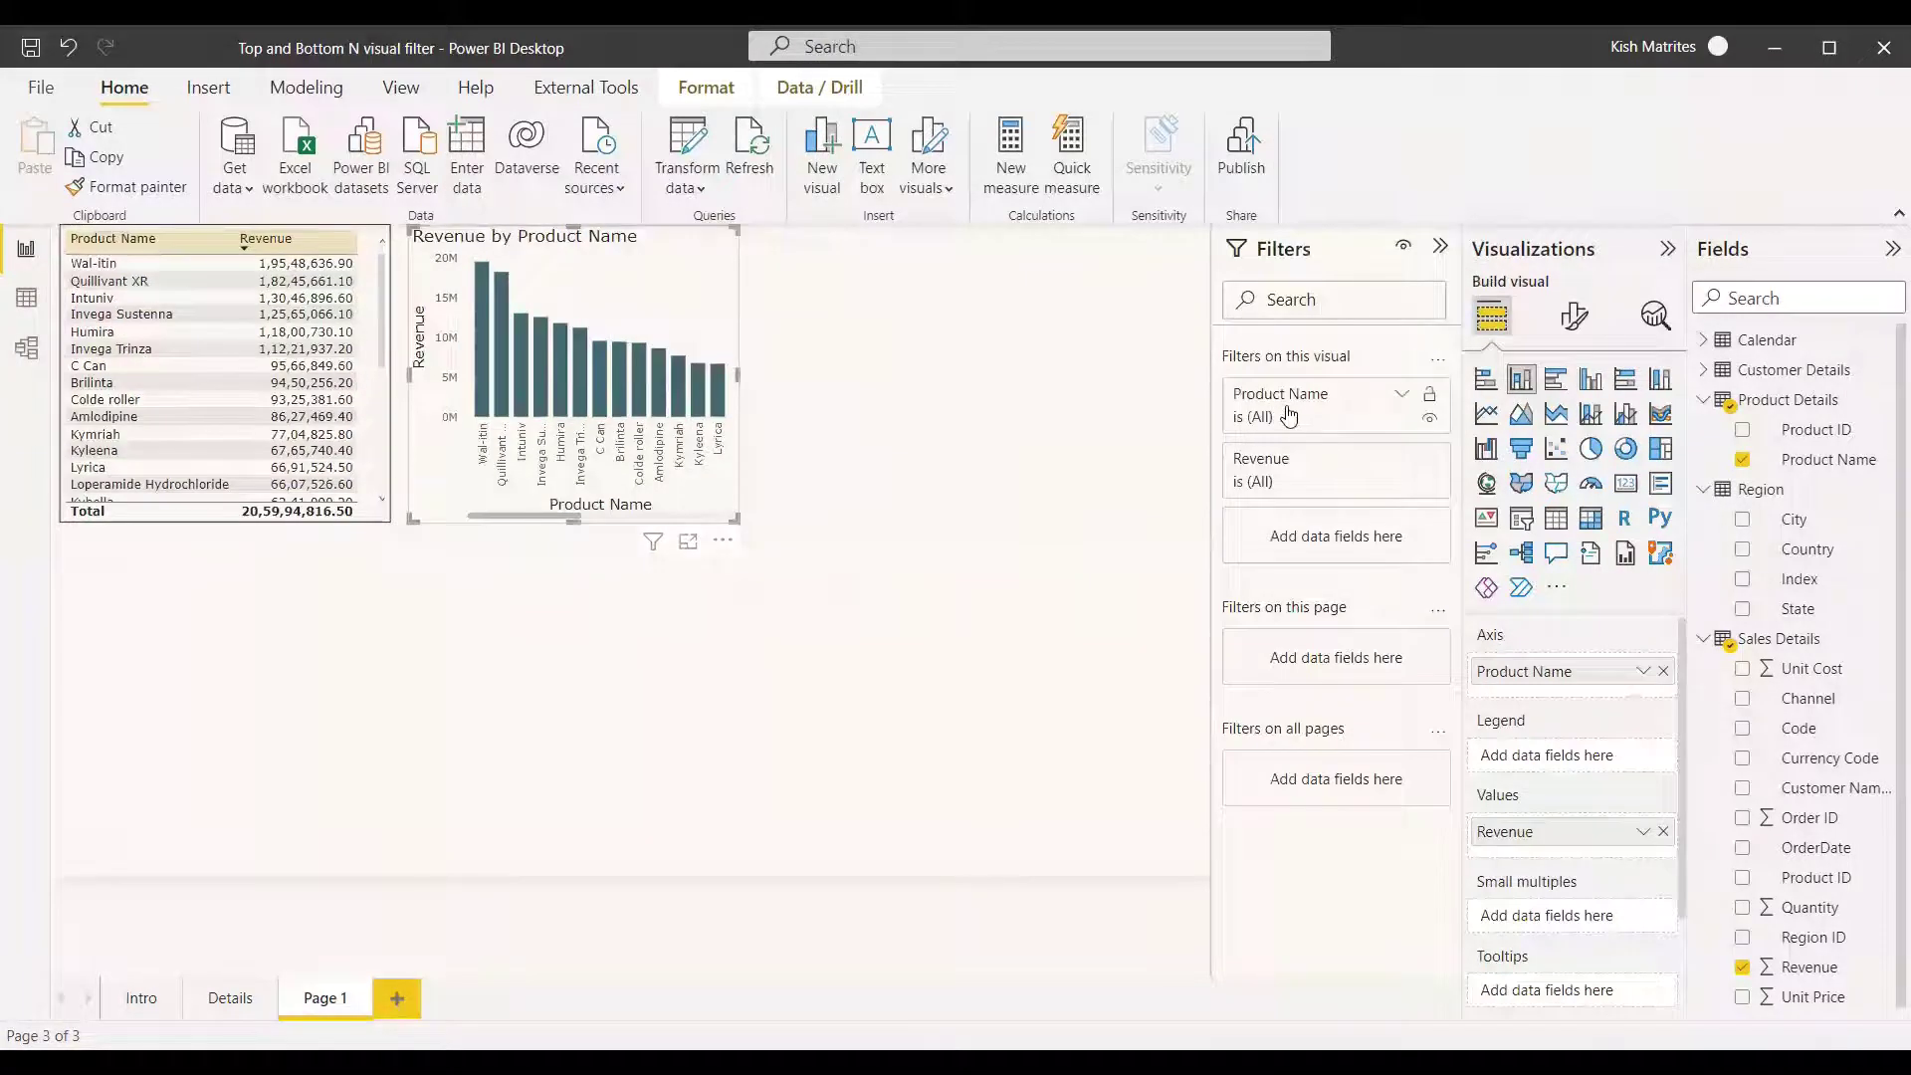
pyautogui.click(1402, 397)
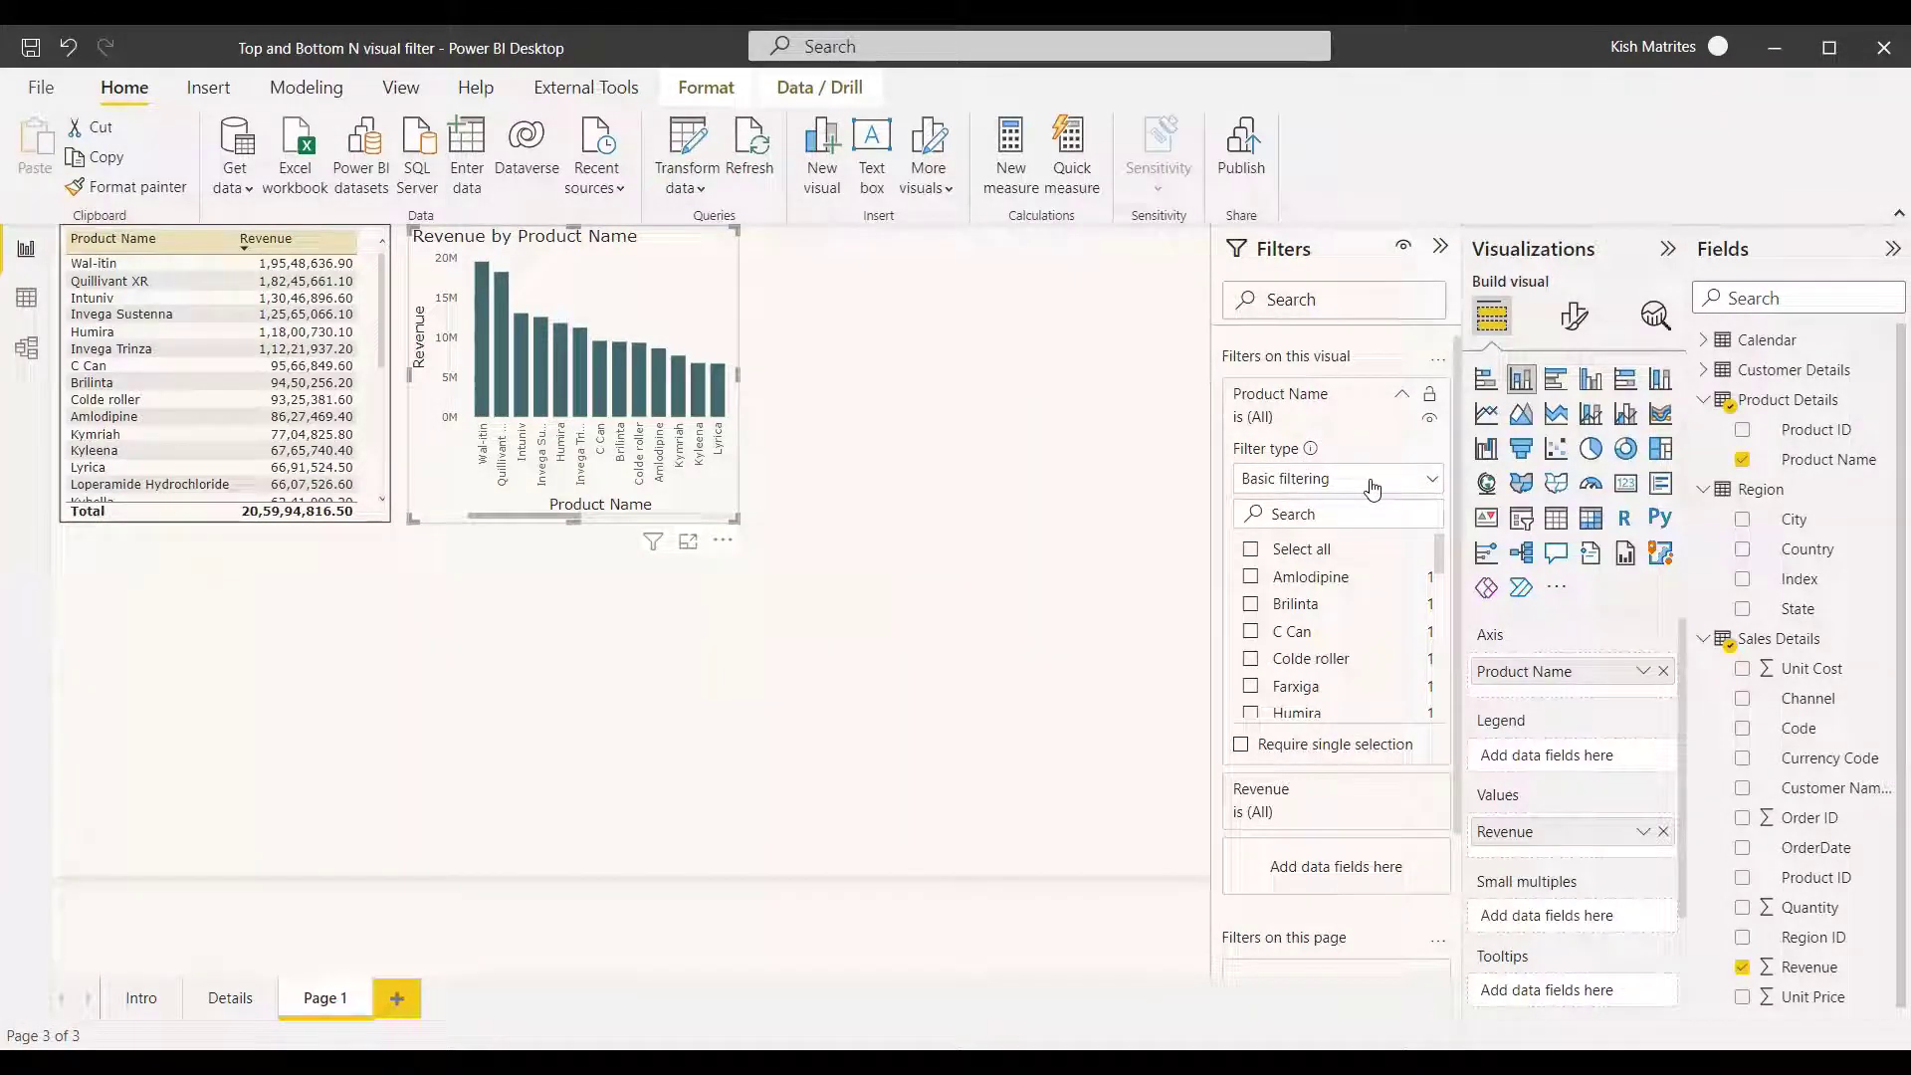
pyautogui.click(1434, 481)
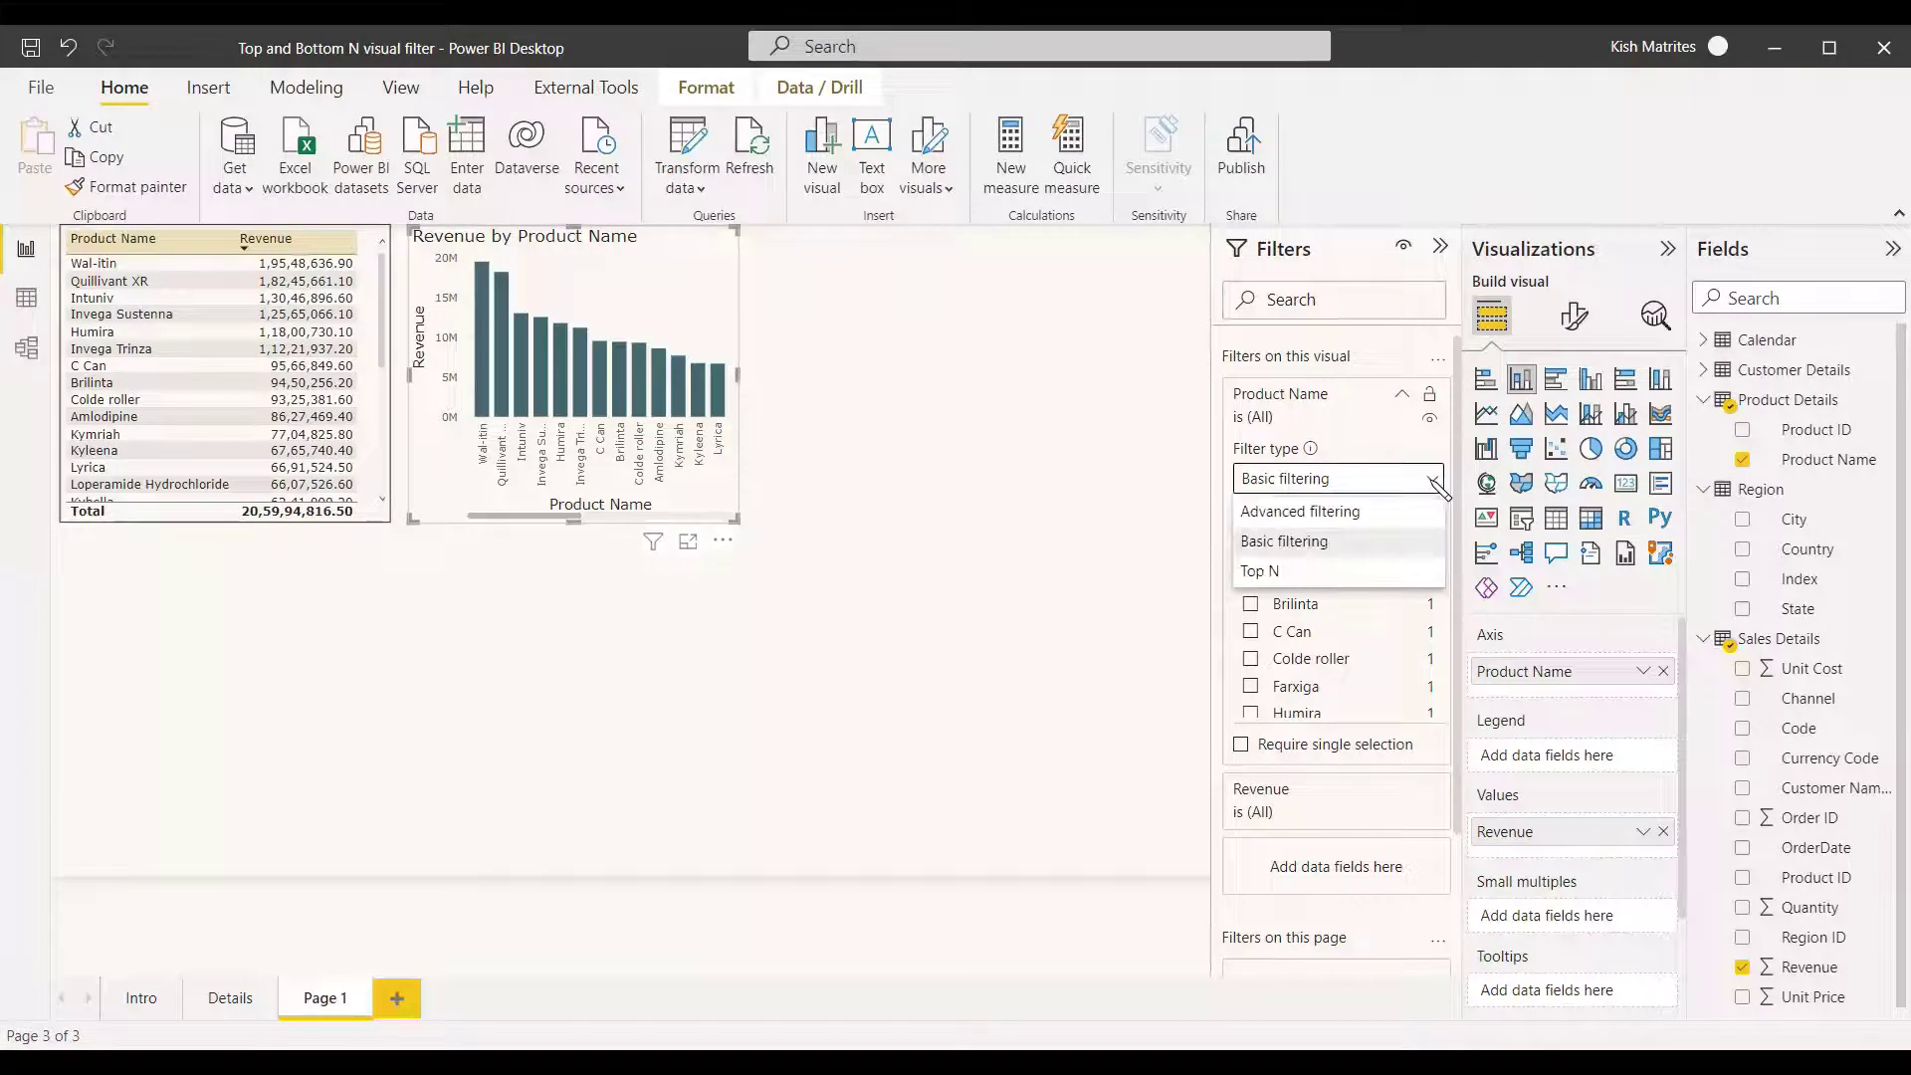
pyautogui.click(1277, 575)
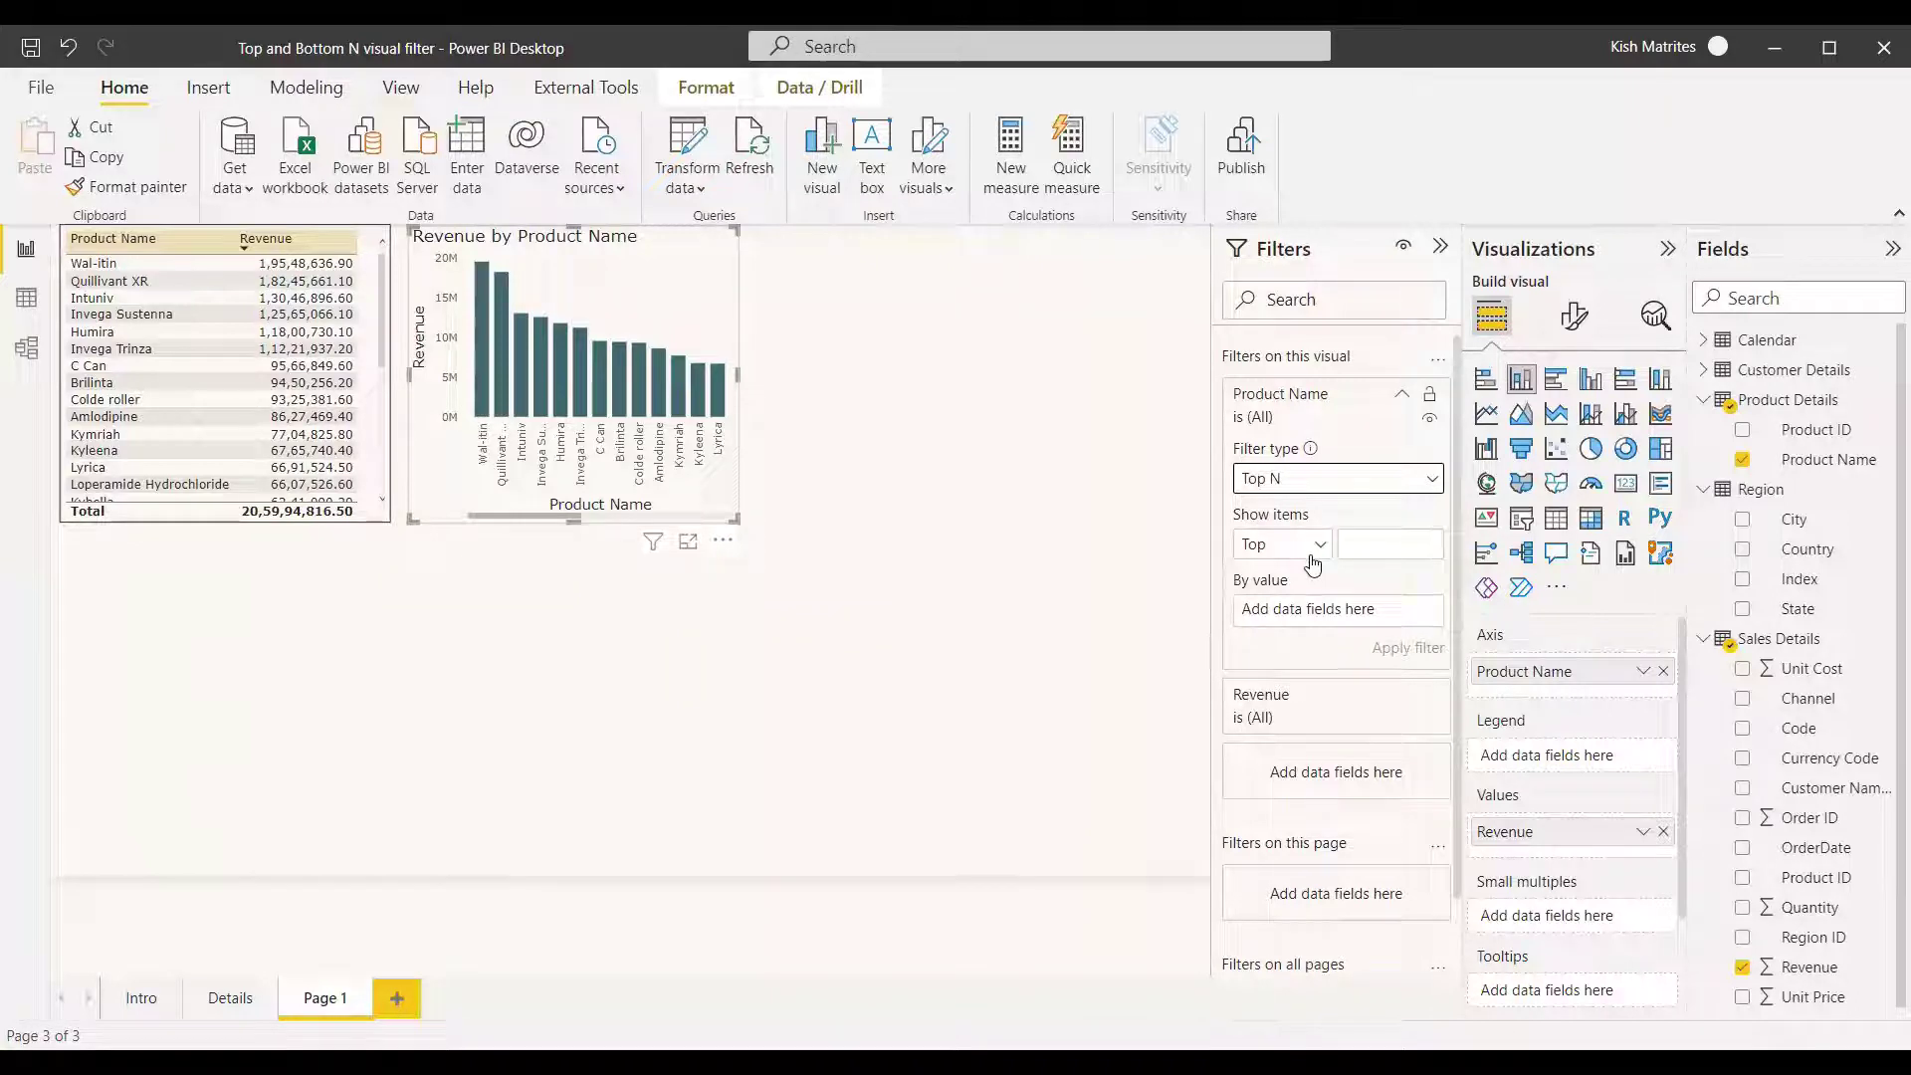
pyautogui.click(1322, 552)
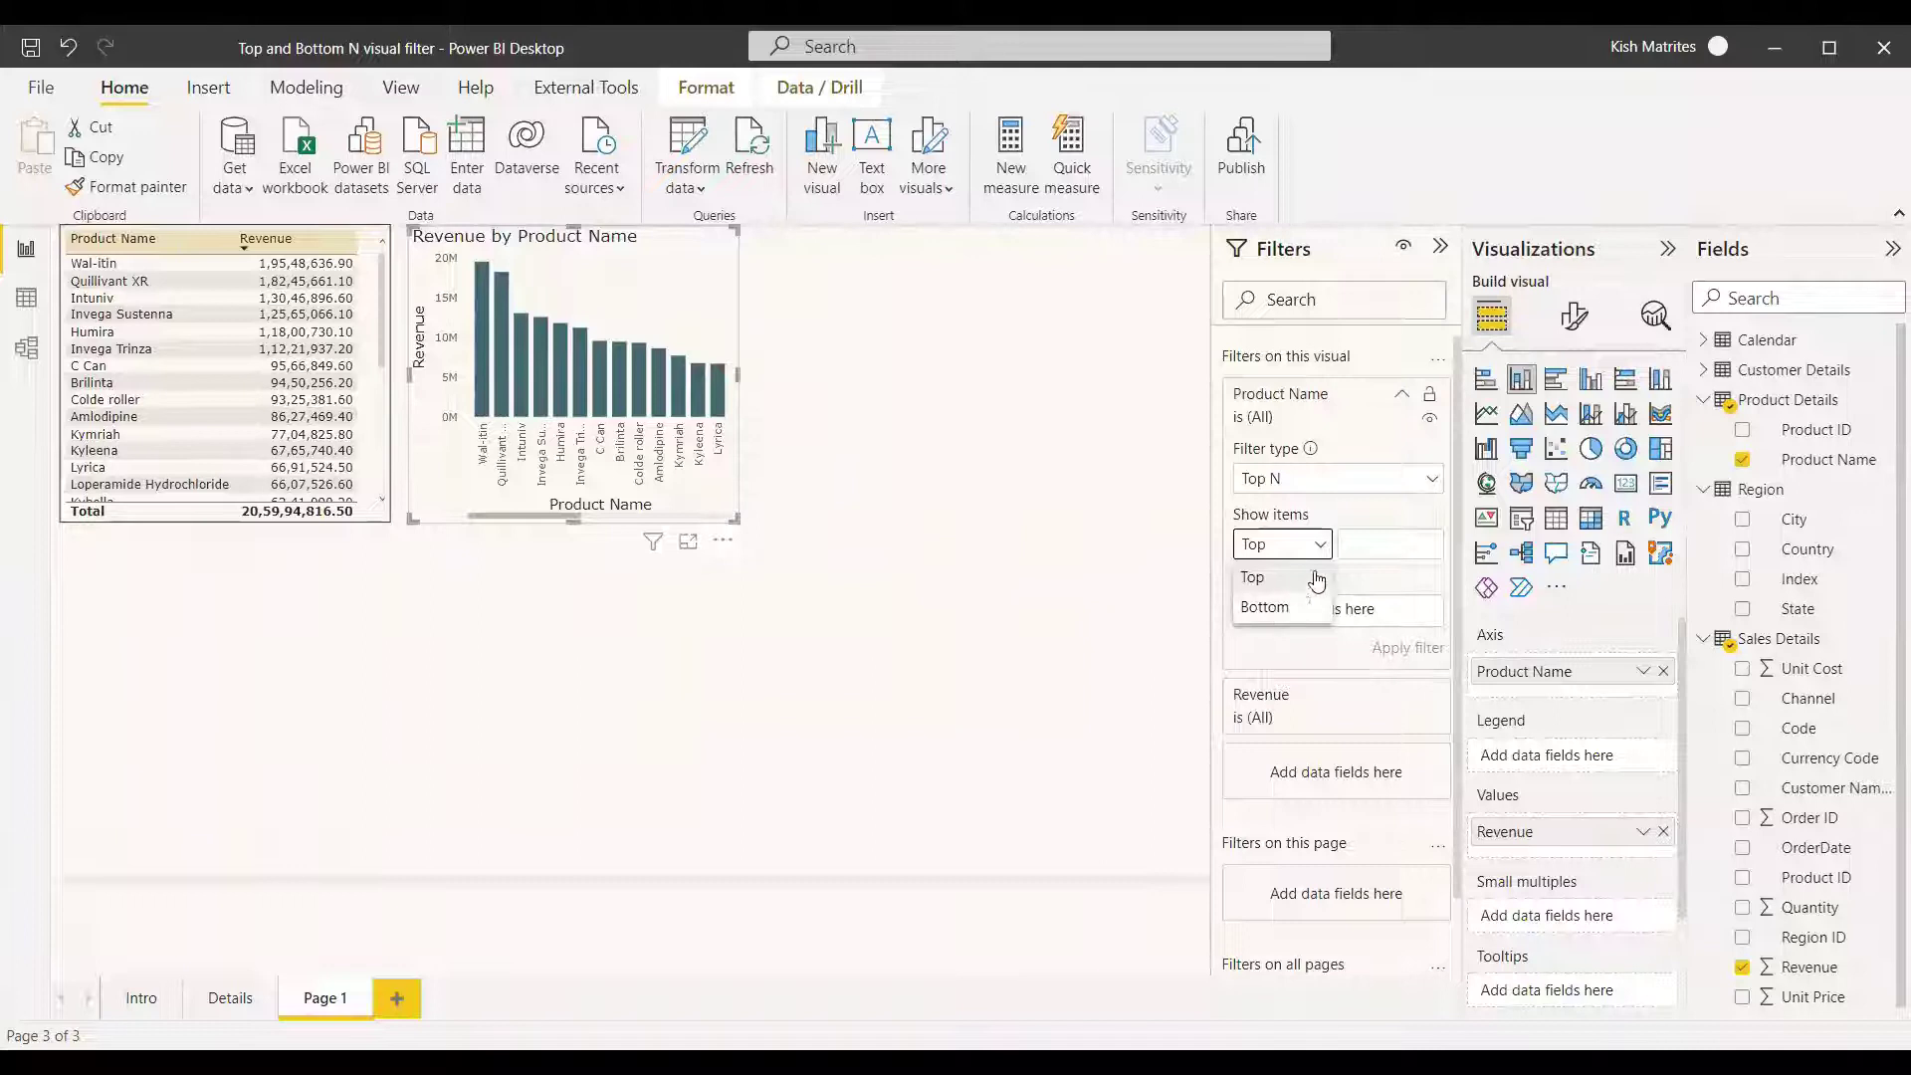
pyautogui.click(1405, 545)
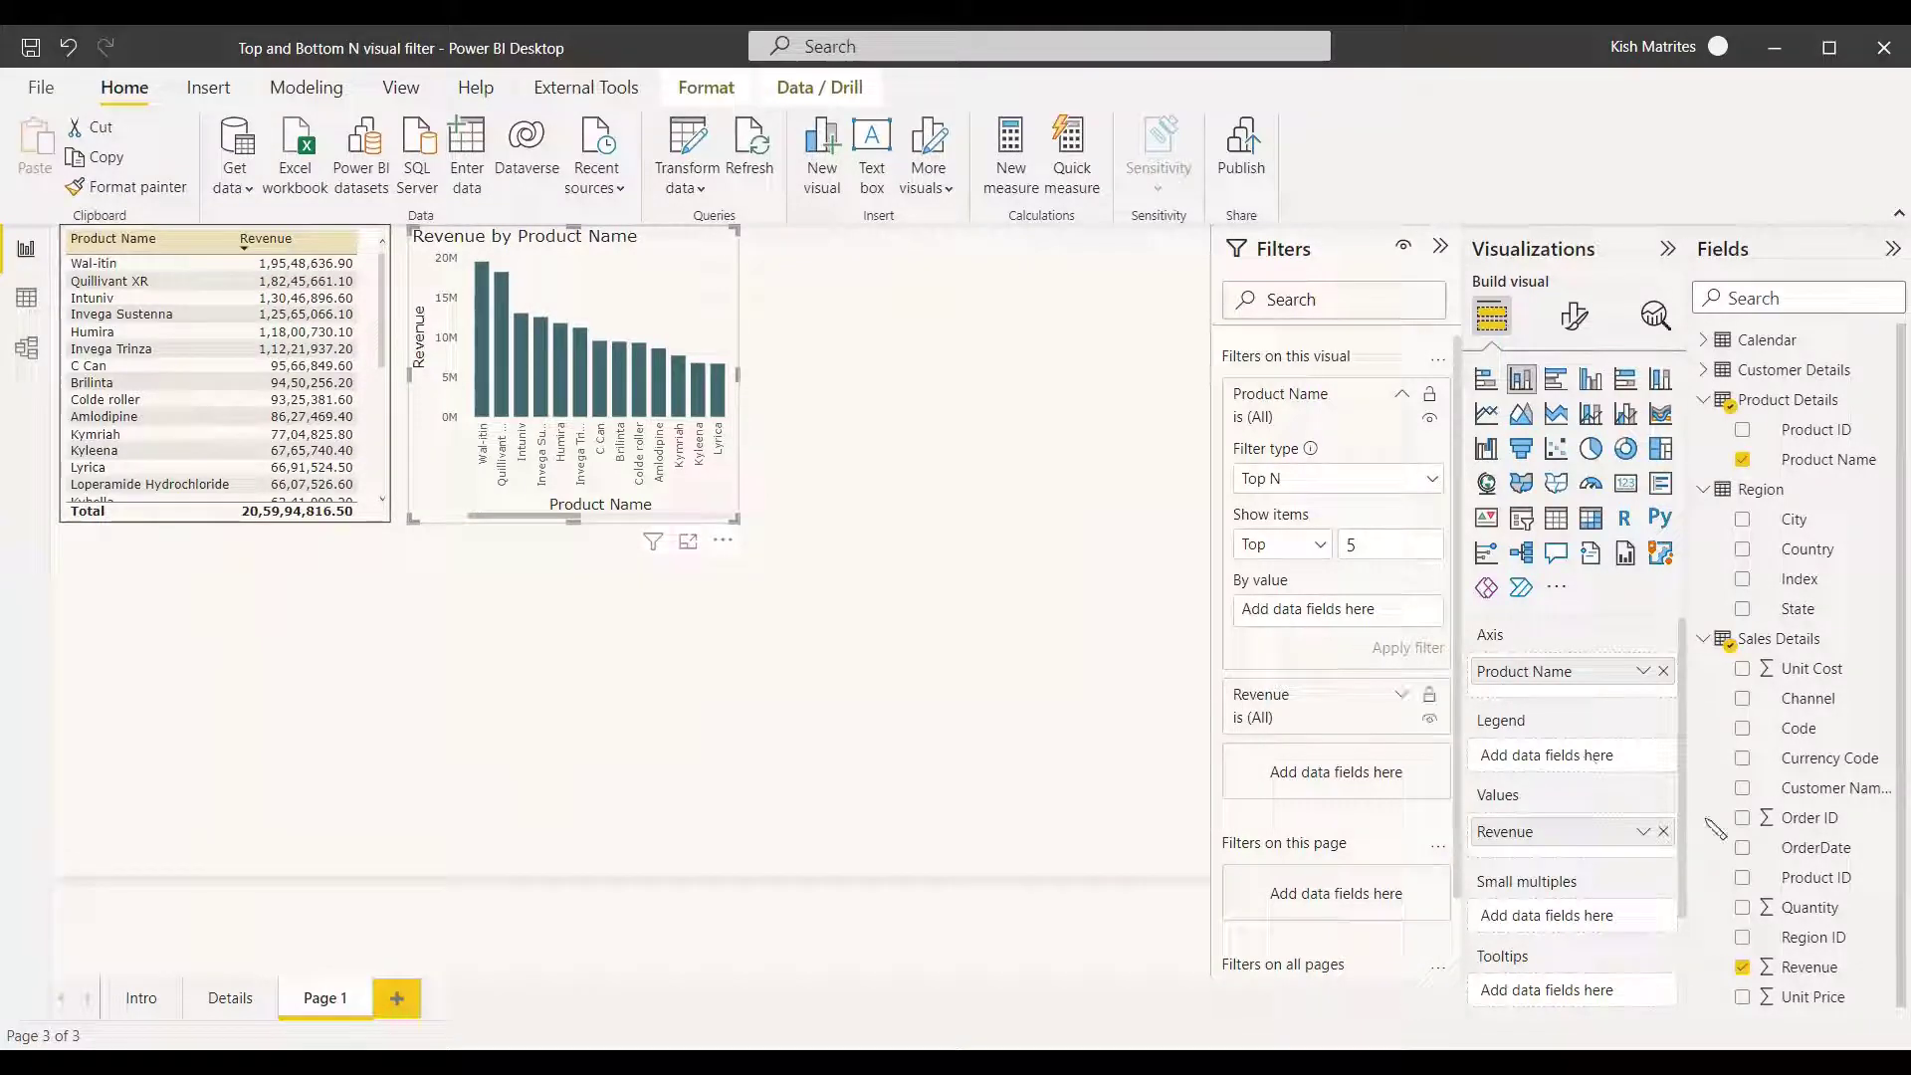
pyautogui.moveTo(1802, 983); pyautogui.dragTo(1349, 621)
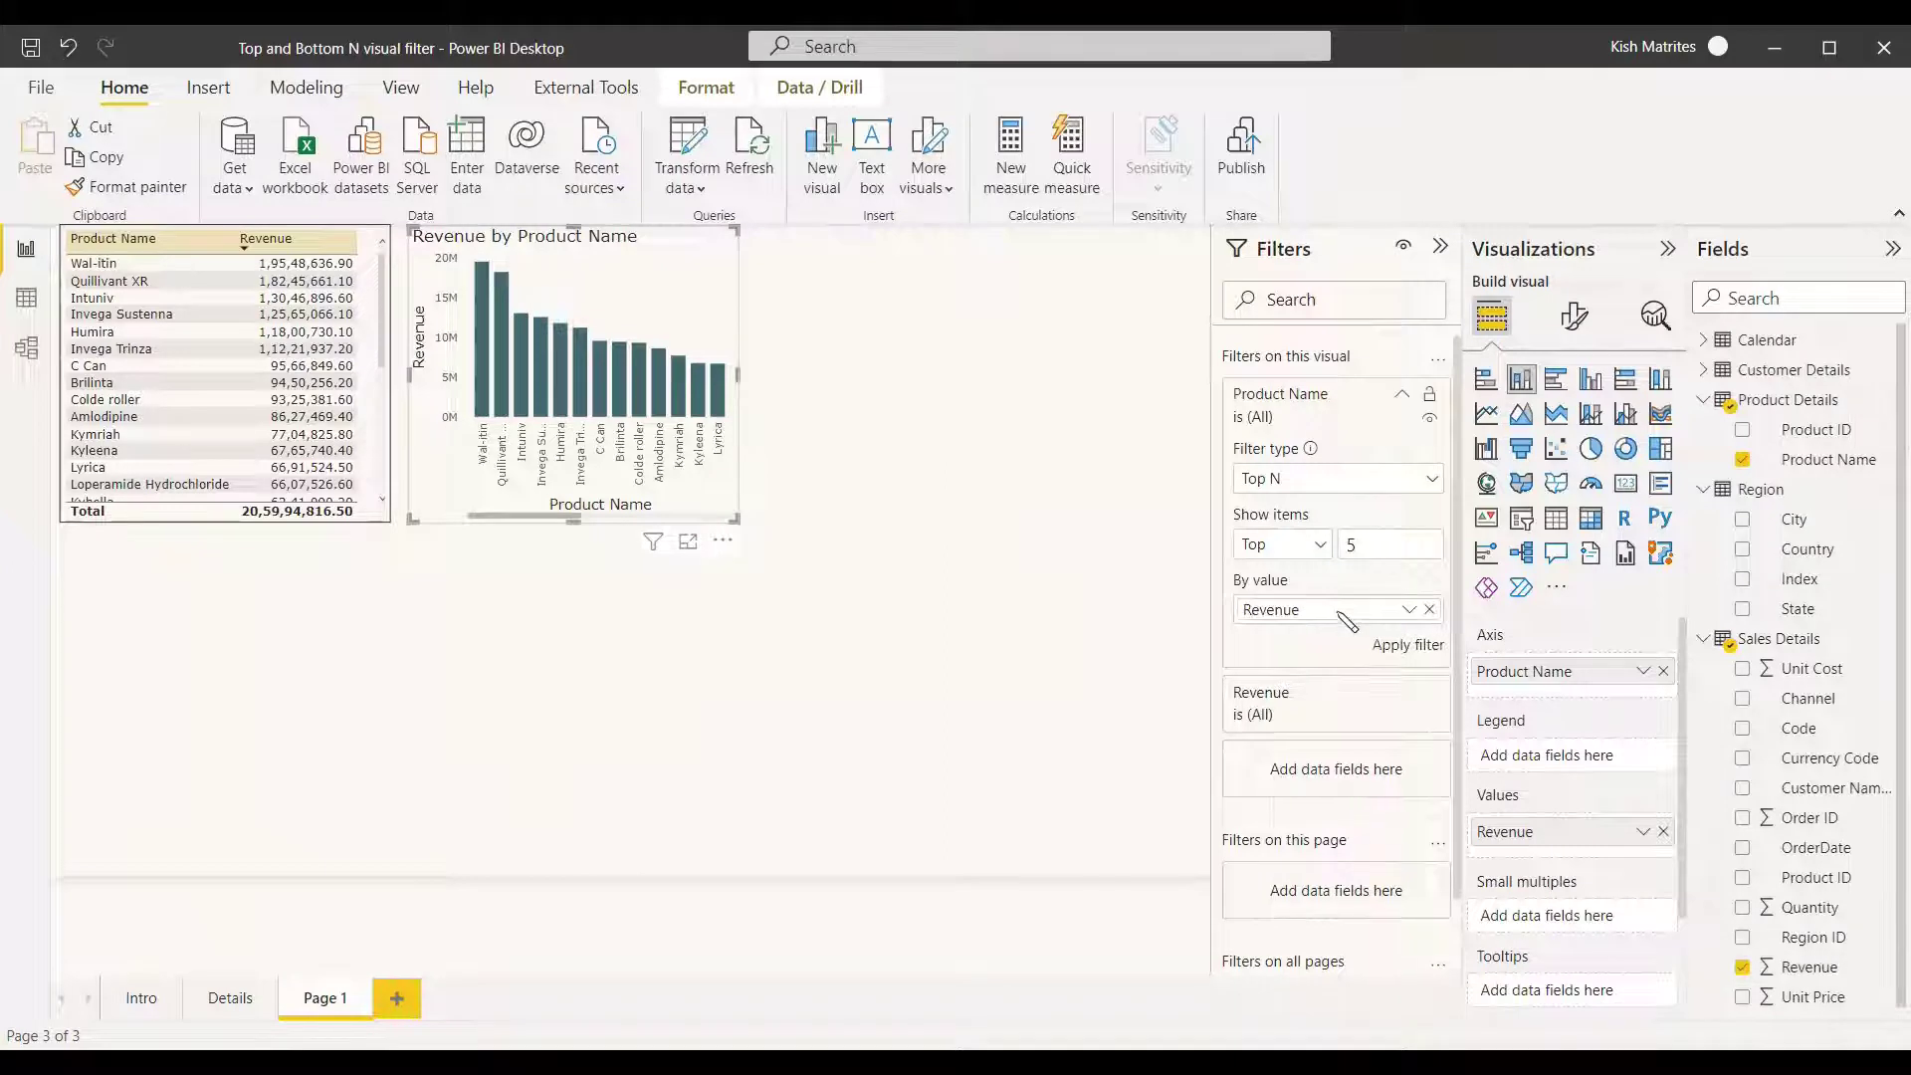
pyautogui.click(1418, 652)
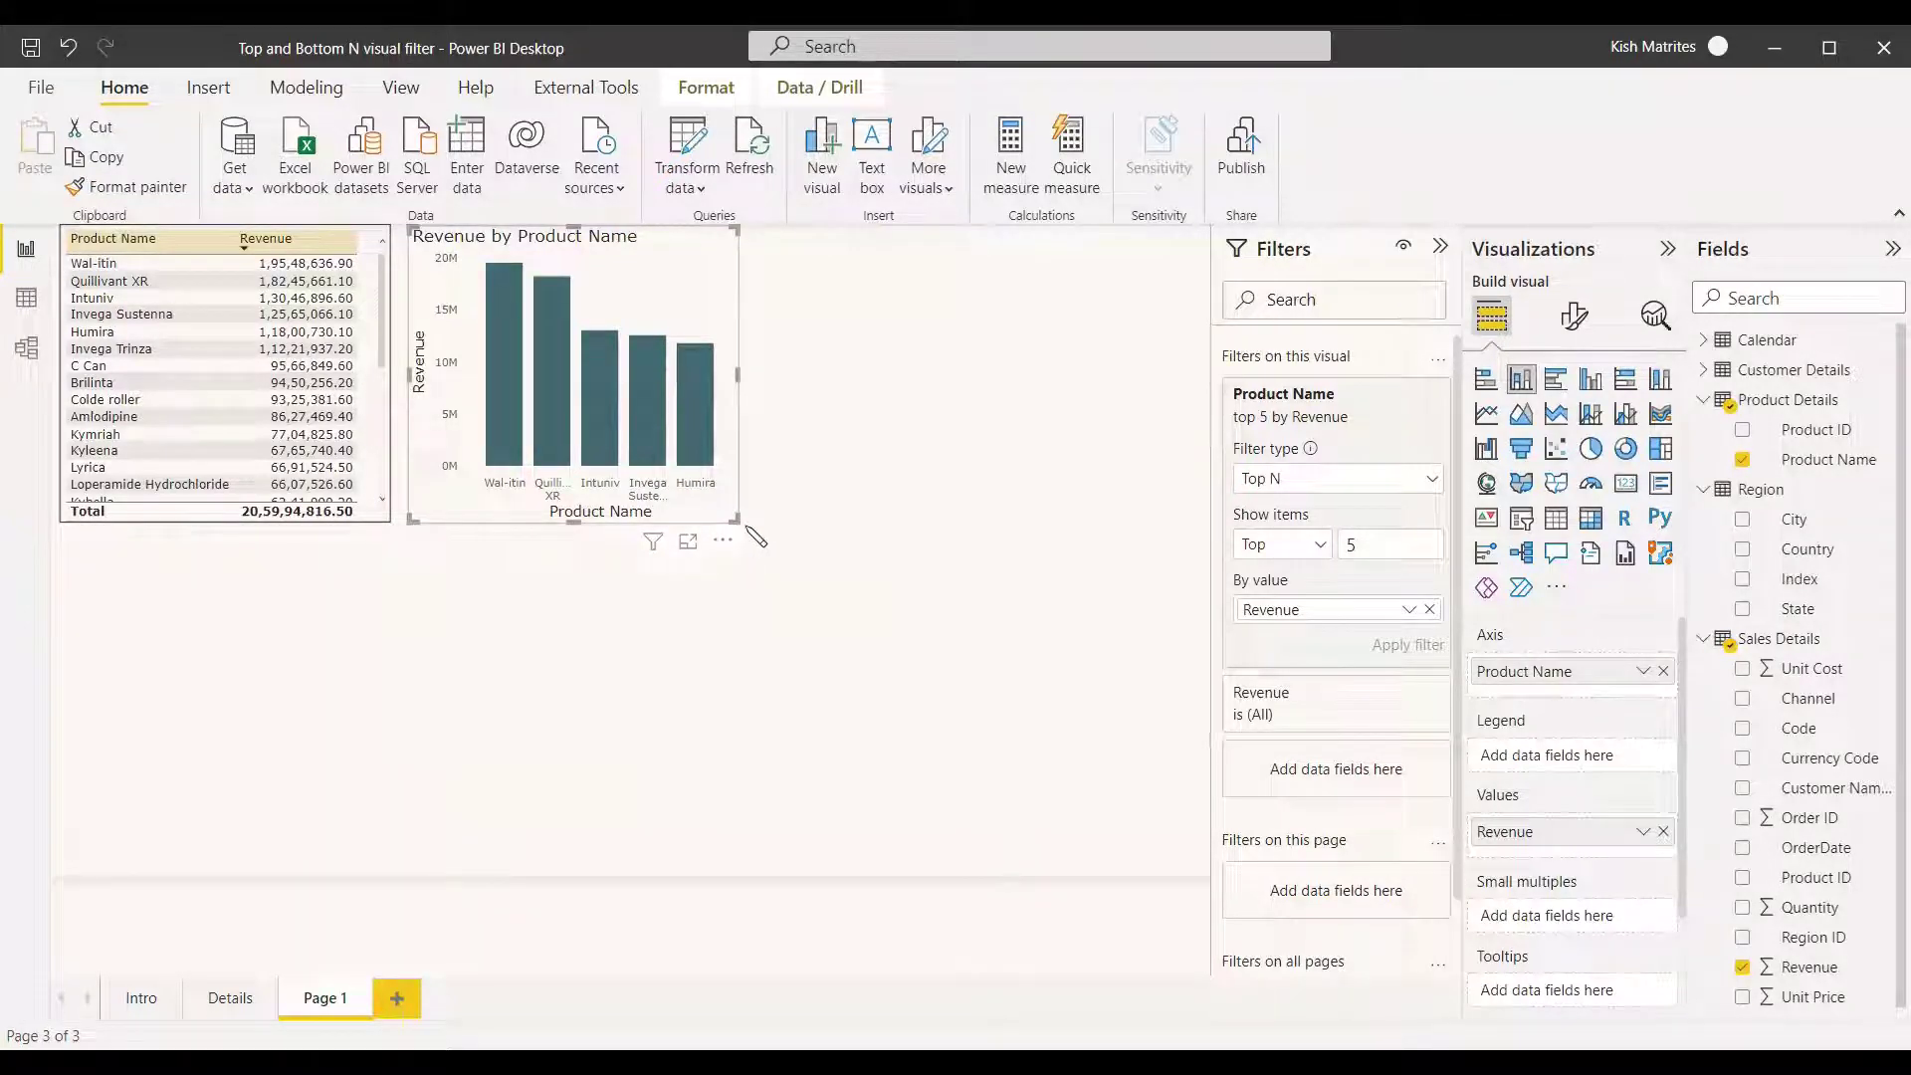
# Enlarge the top 5 products chart so bar values show, then paste a copy beside it.
pyautogui.moveTo(737, 525); pyautogui.dragTo(818, 534)
pyautogui.click(867, 554)
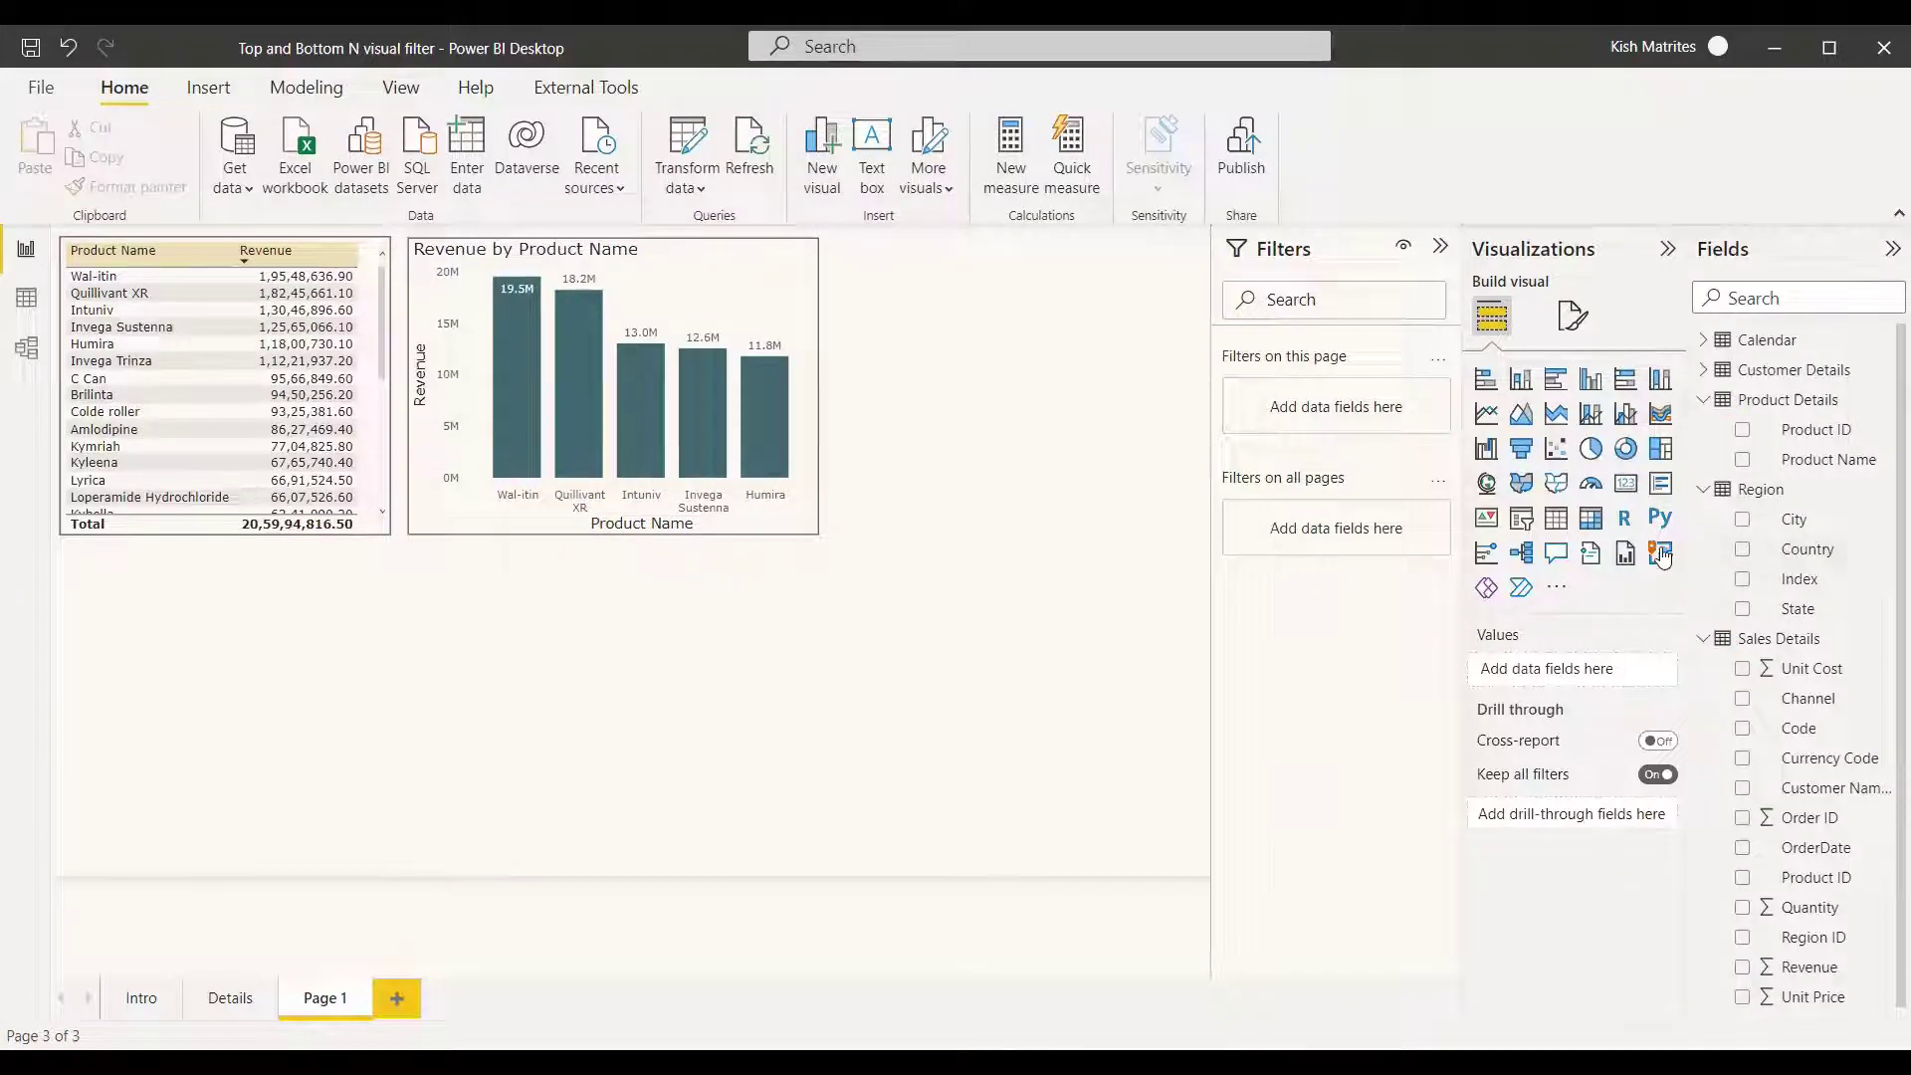
pyautogui.click(782, 528)
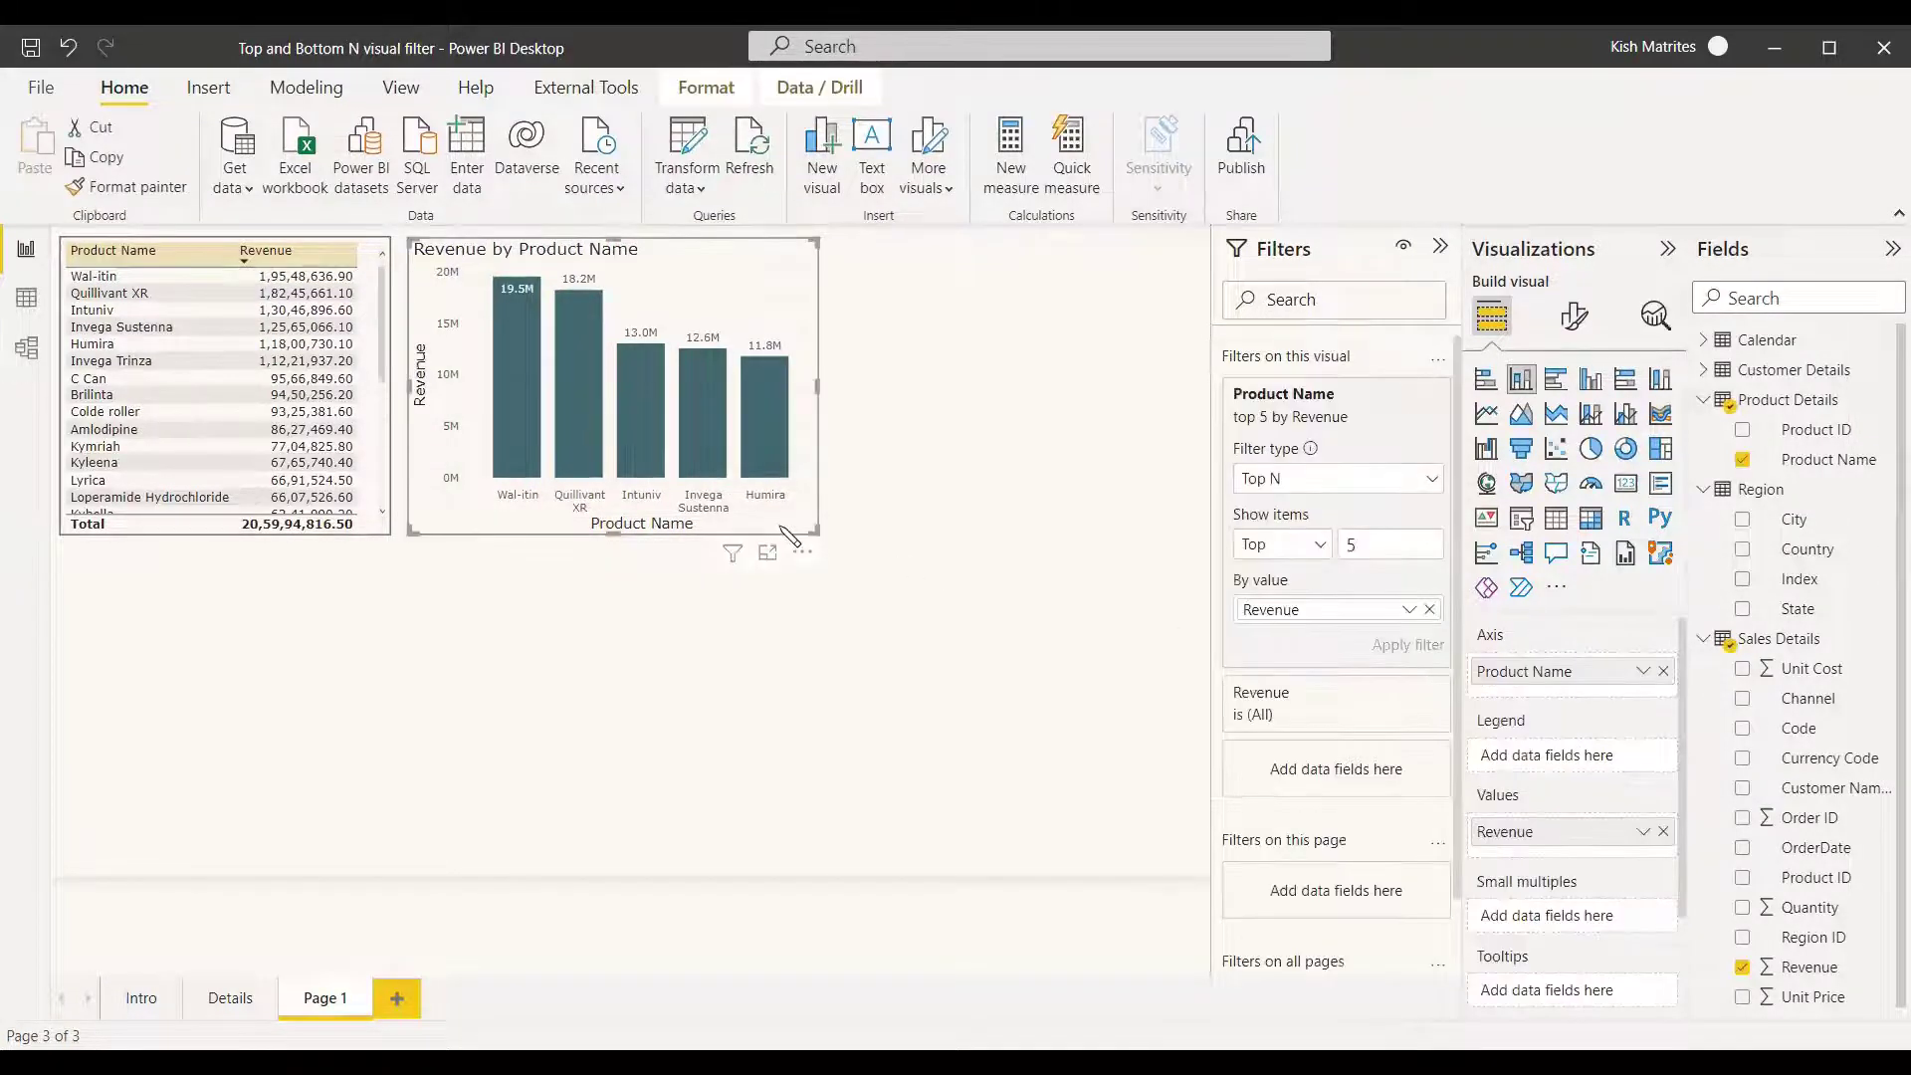
pyautogui.hotkey('ctrl', 'v')
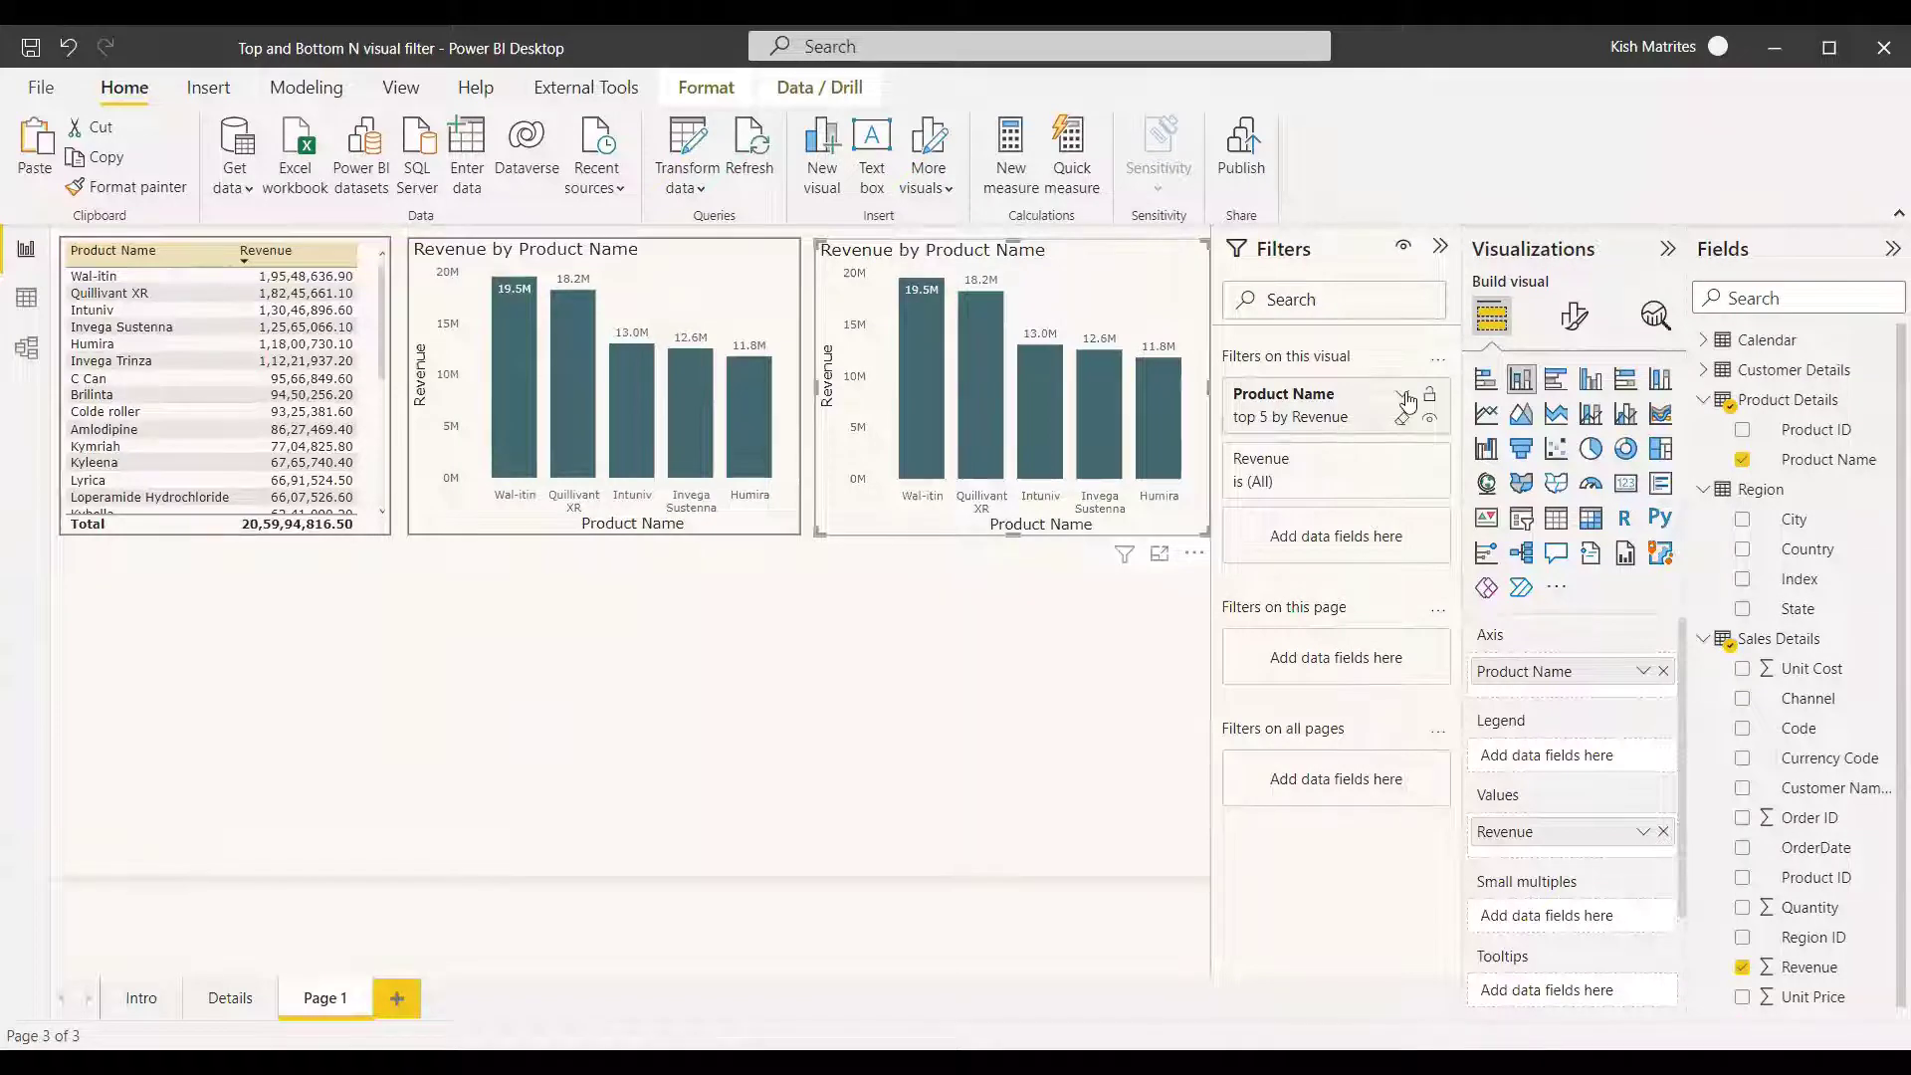
# Switch the copied chart's Product Name filter from Top 5 to Bottom 5 by Revenue.
pyautogui.click(1324, 416)
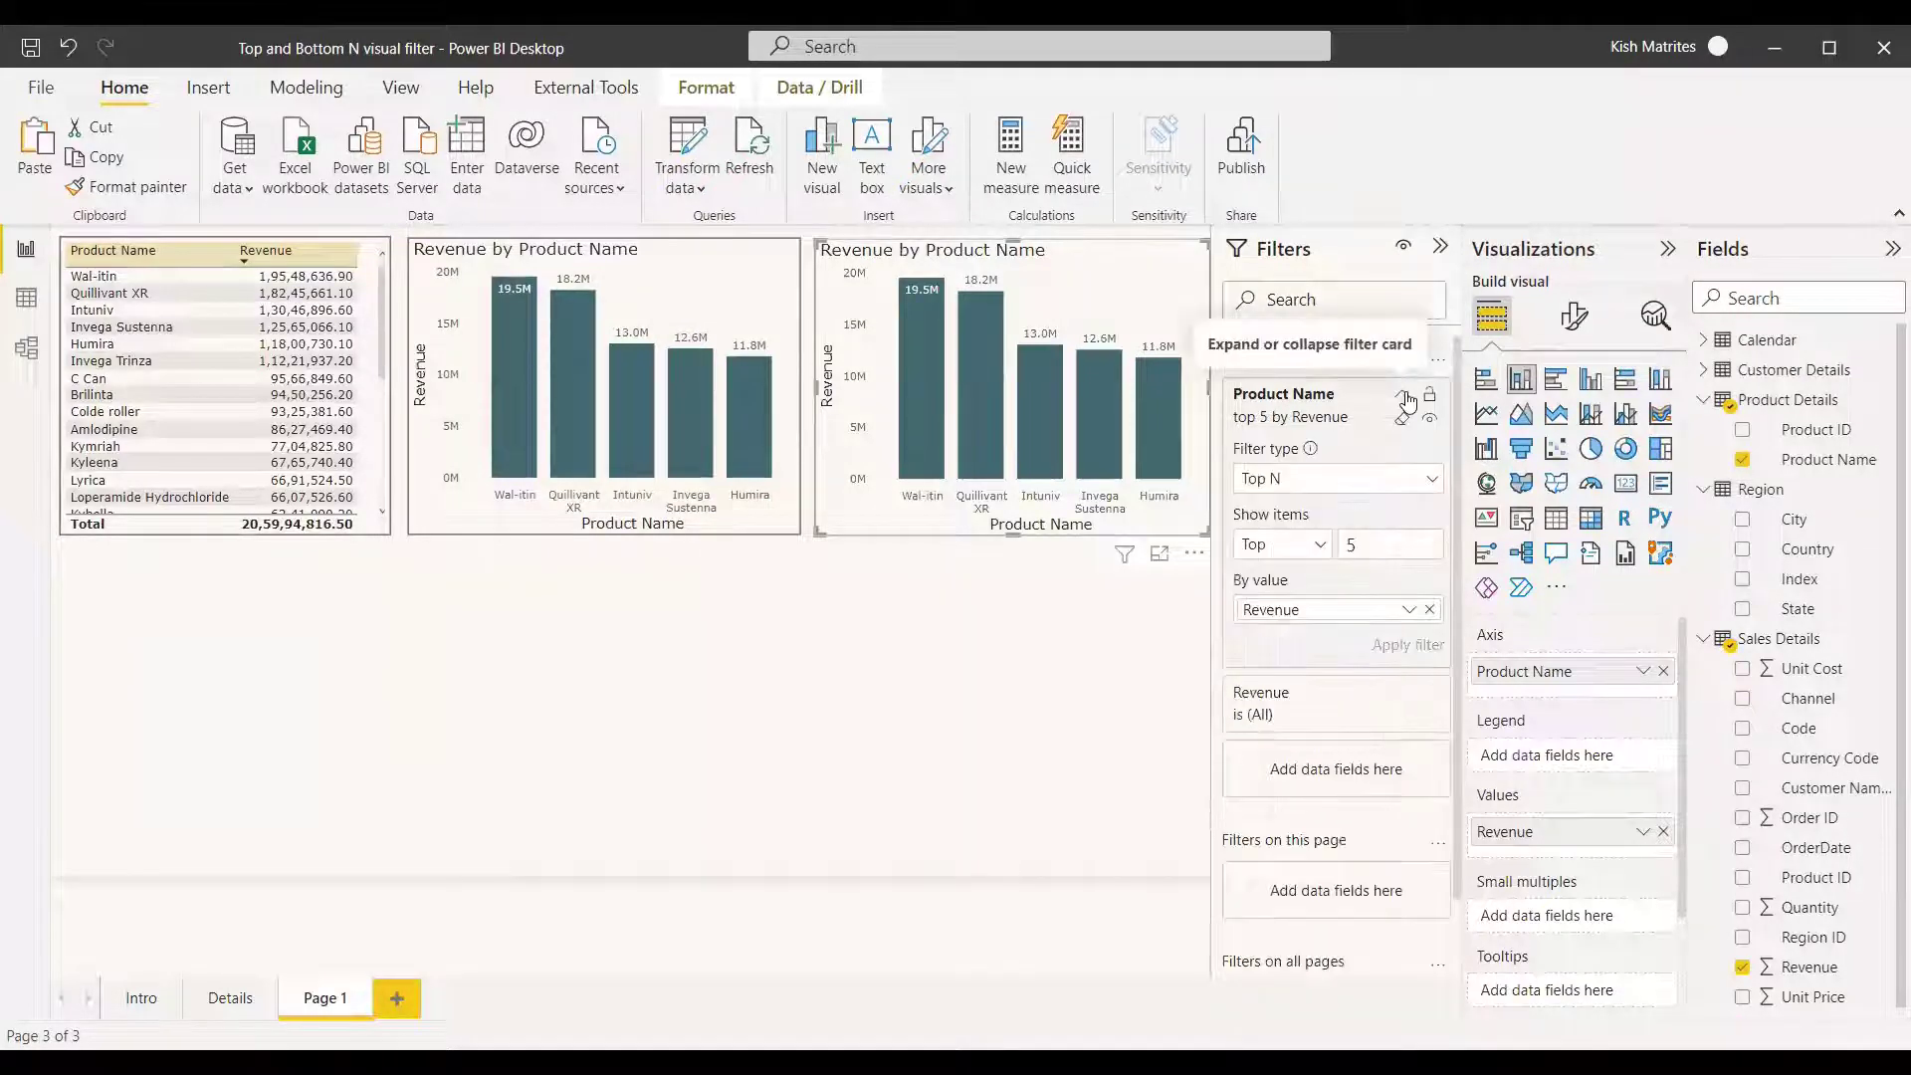
pyautogui.click(1321, 547)
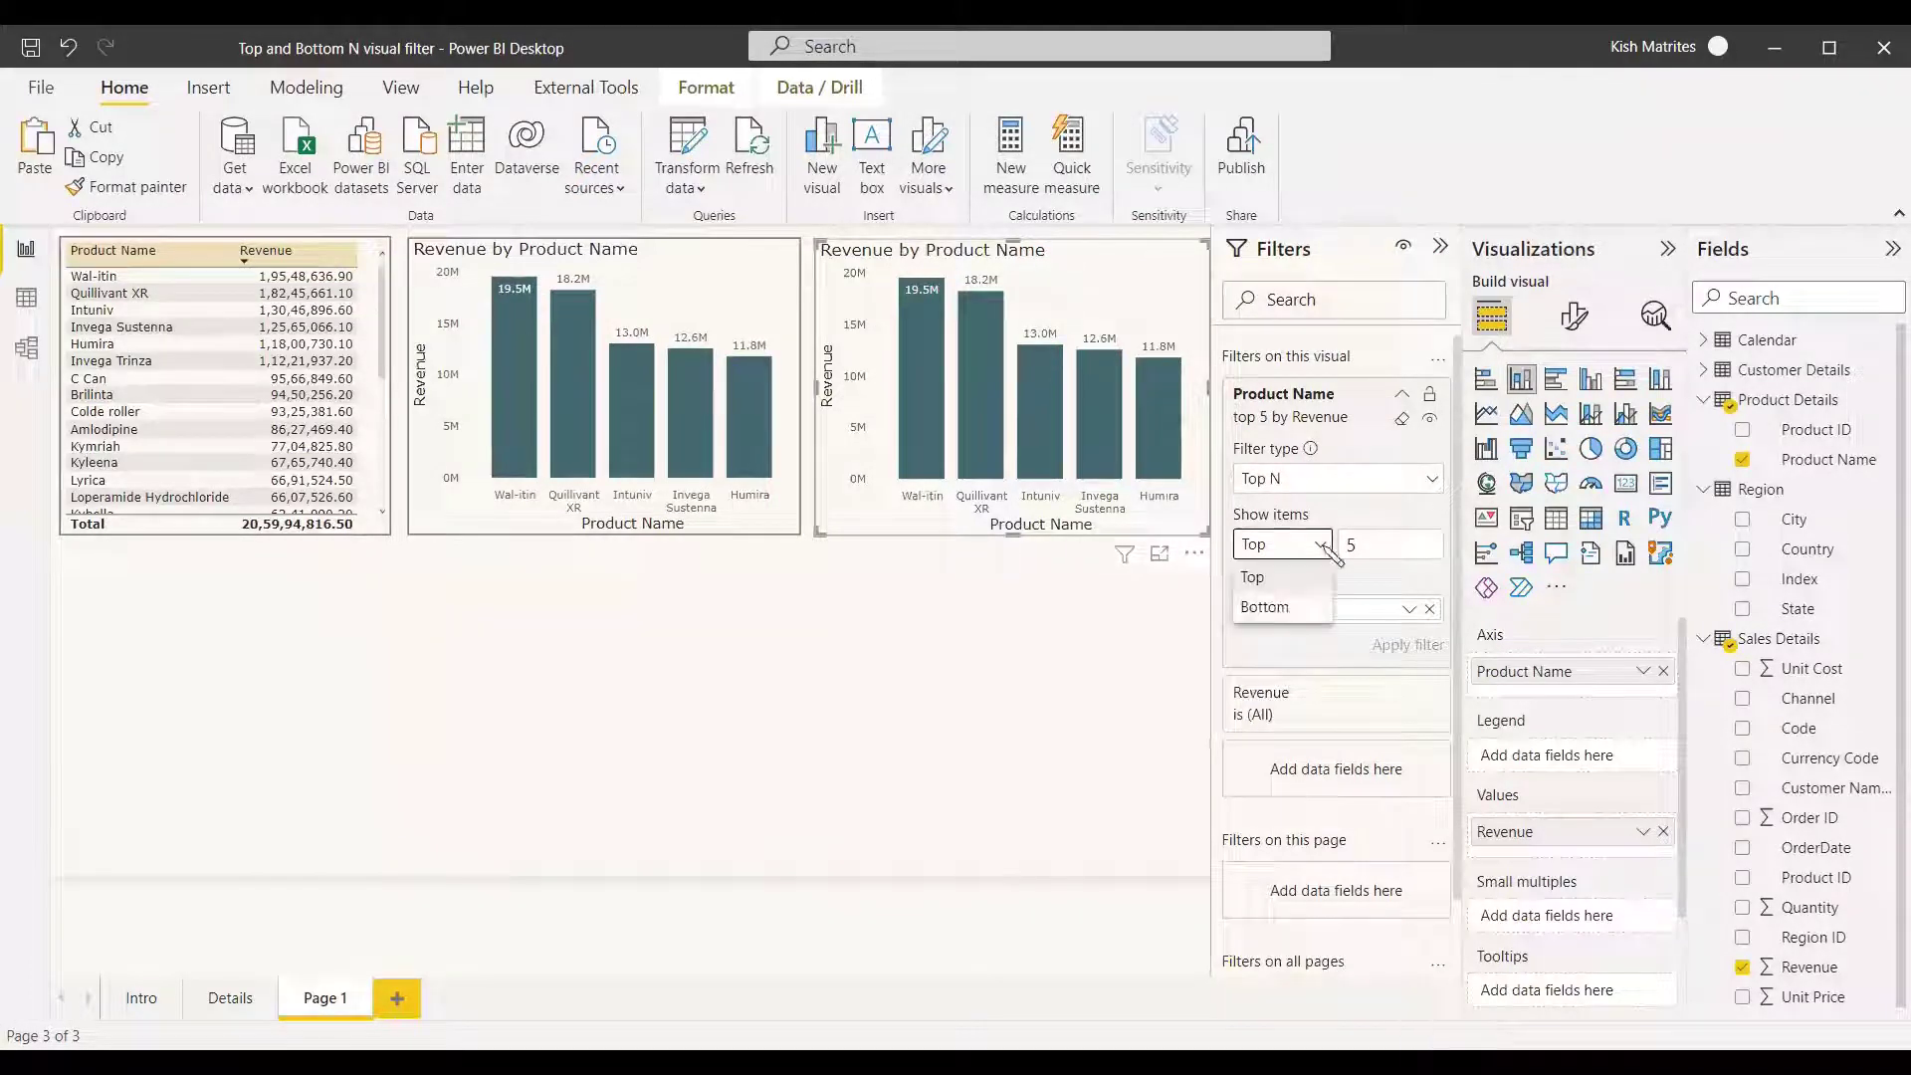
pyautogui.click(1279, 614)
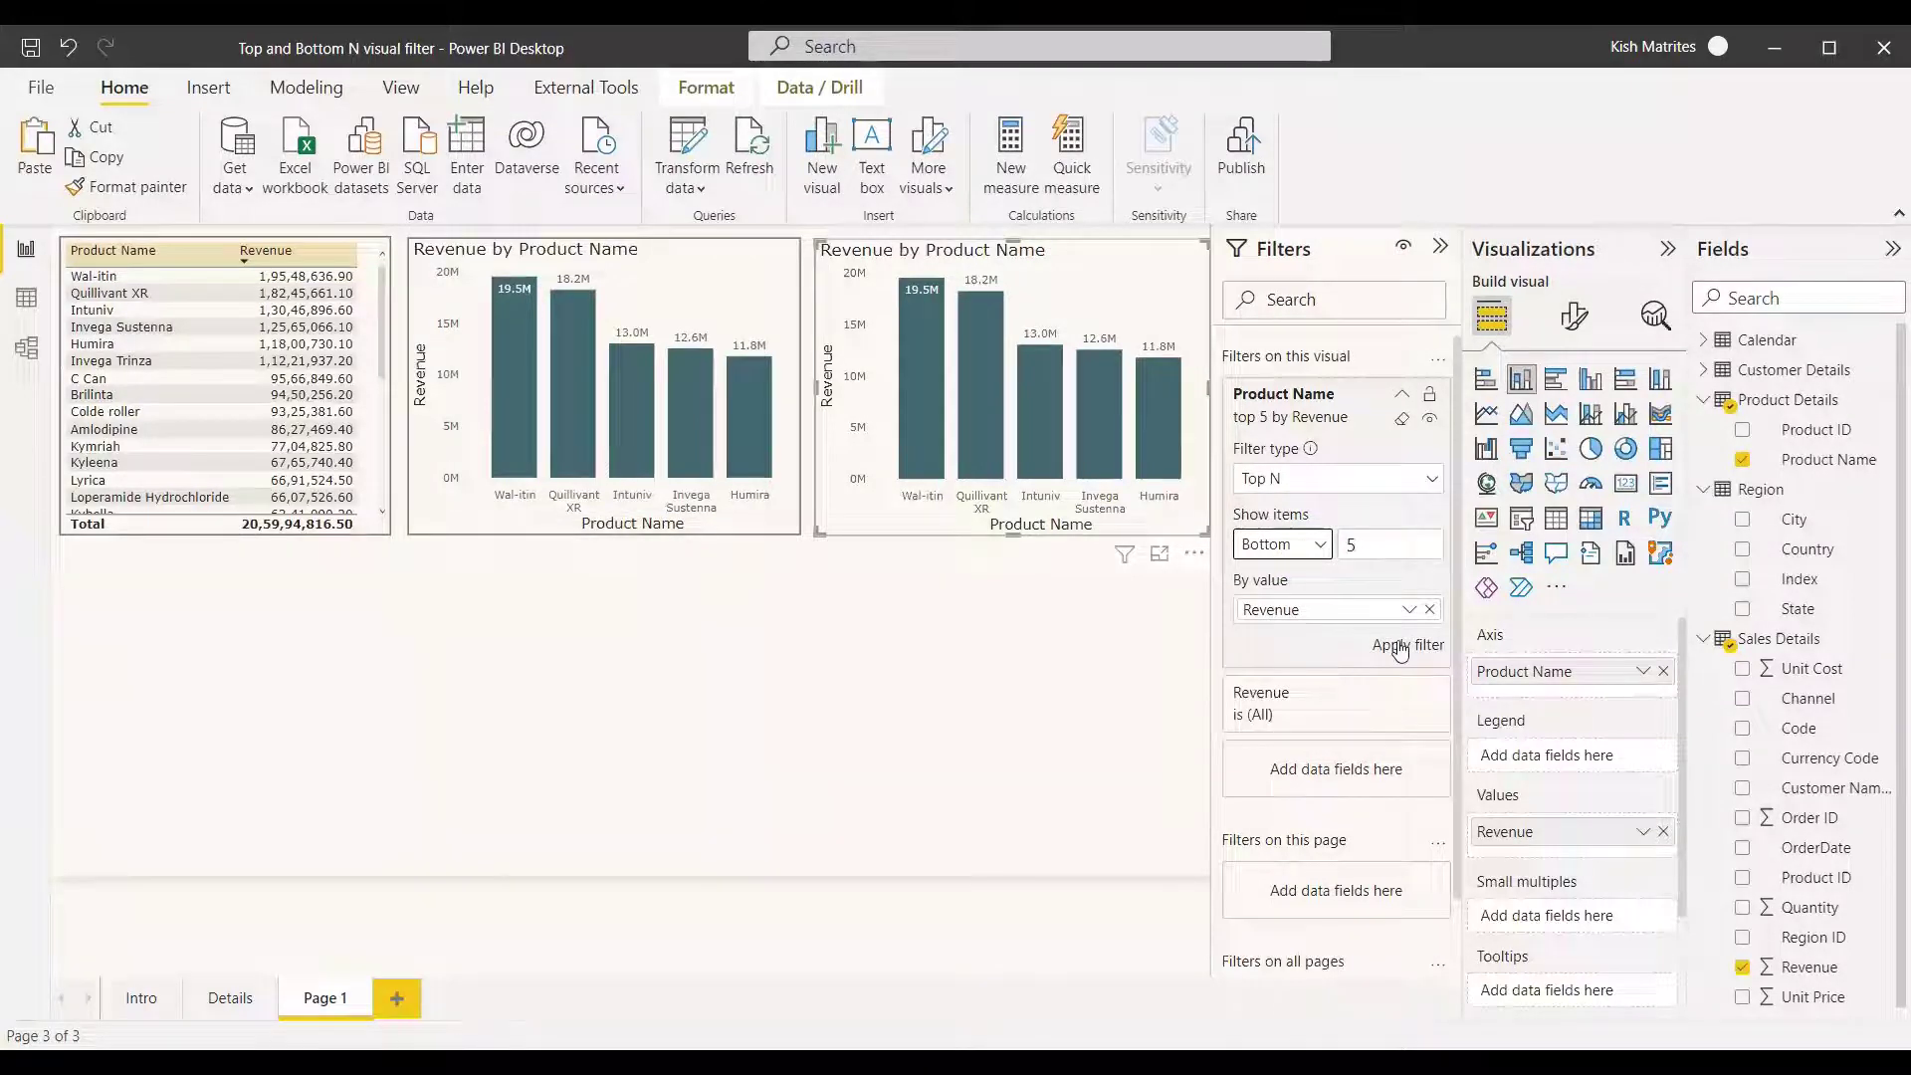
pyautogui.click(1407, 646)
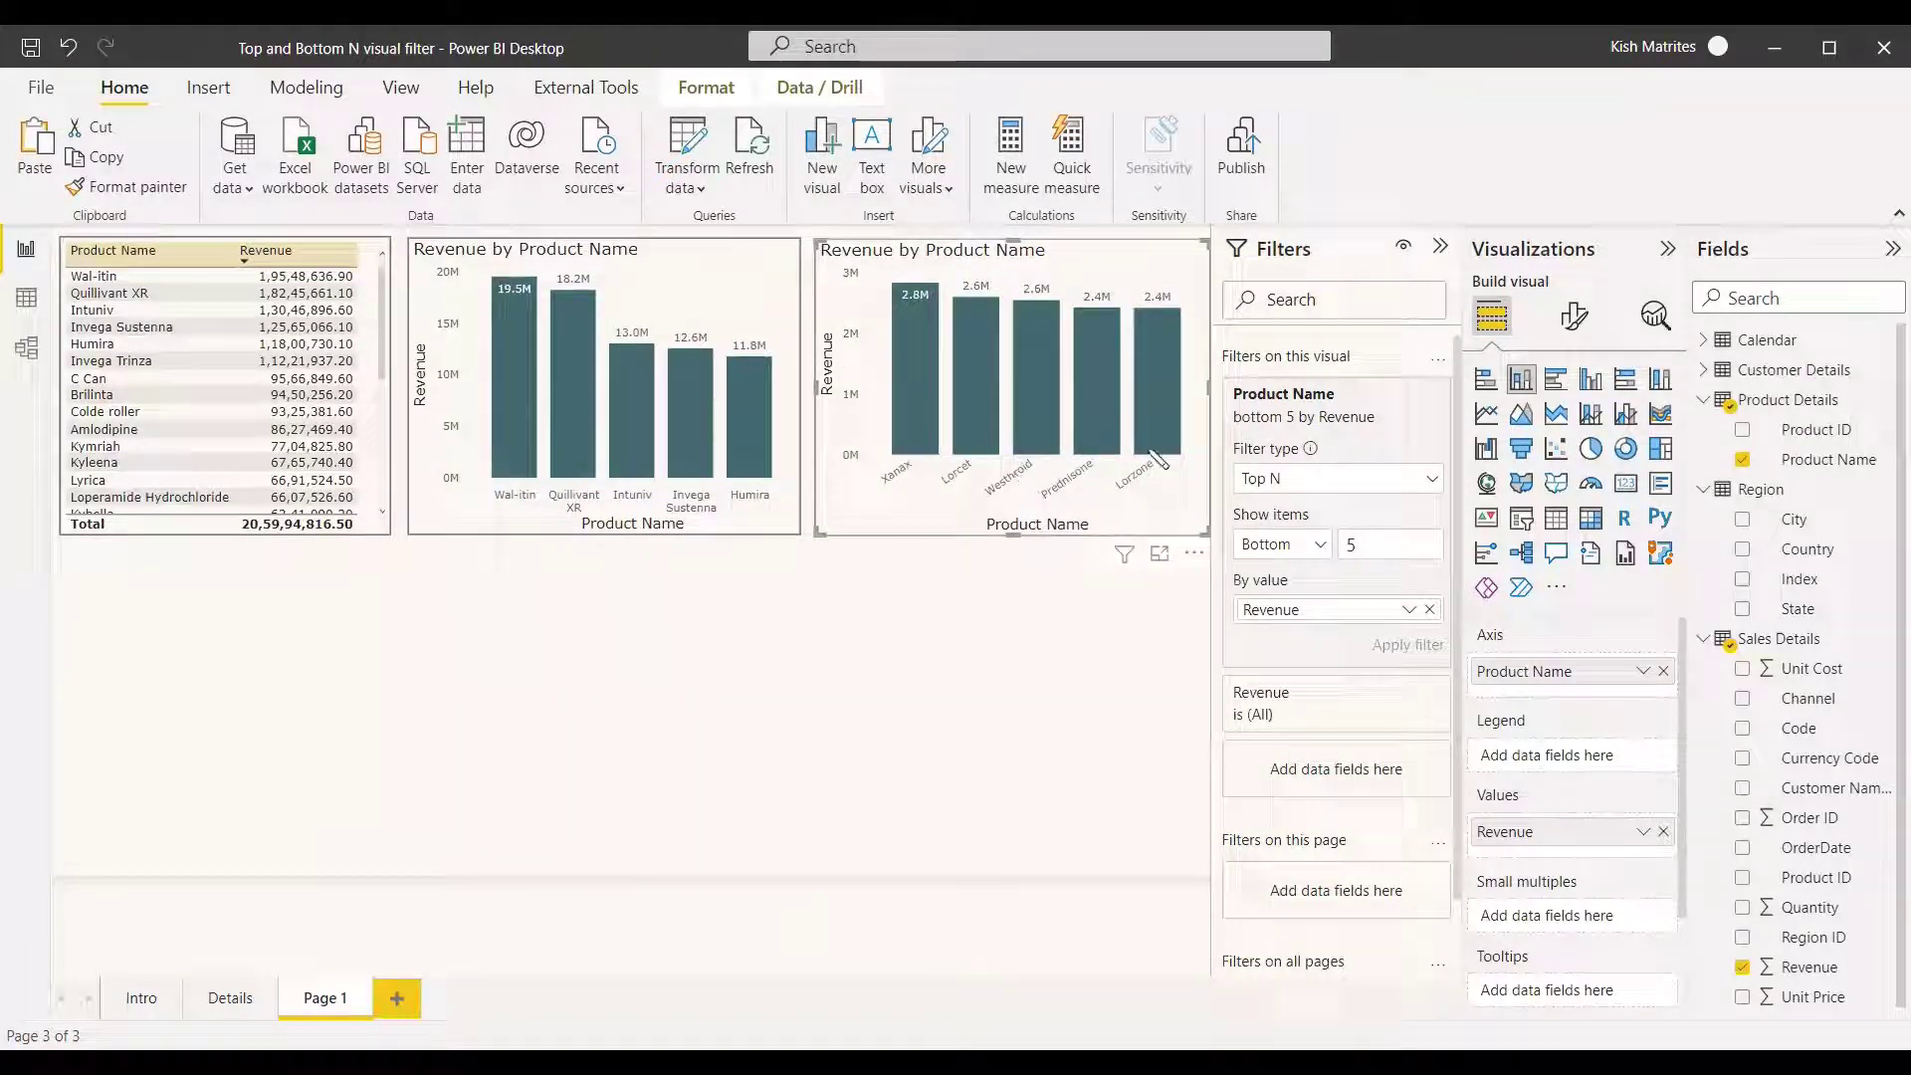
# Sort the bottom 5 chart's axis ascending, bars rising from 2.4M to 2.8M.
pyautogui.moveTo(1117, 454)
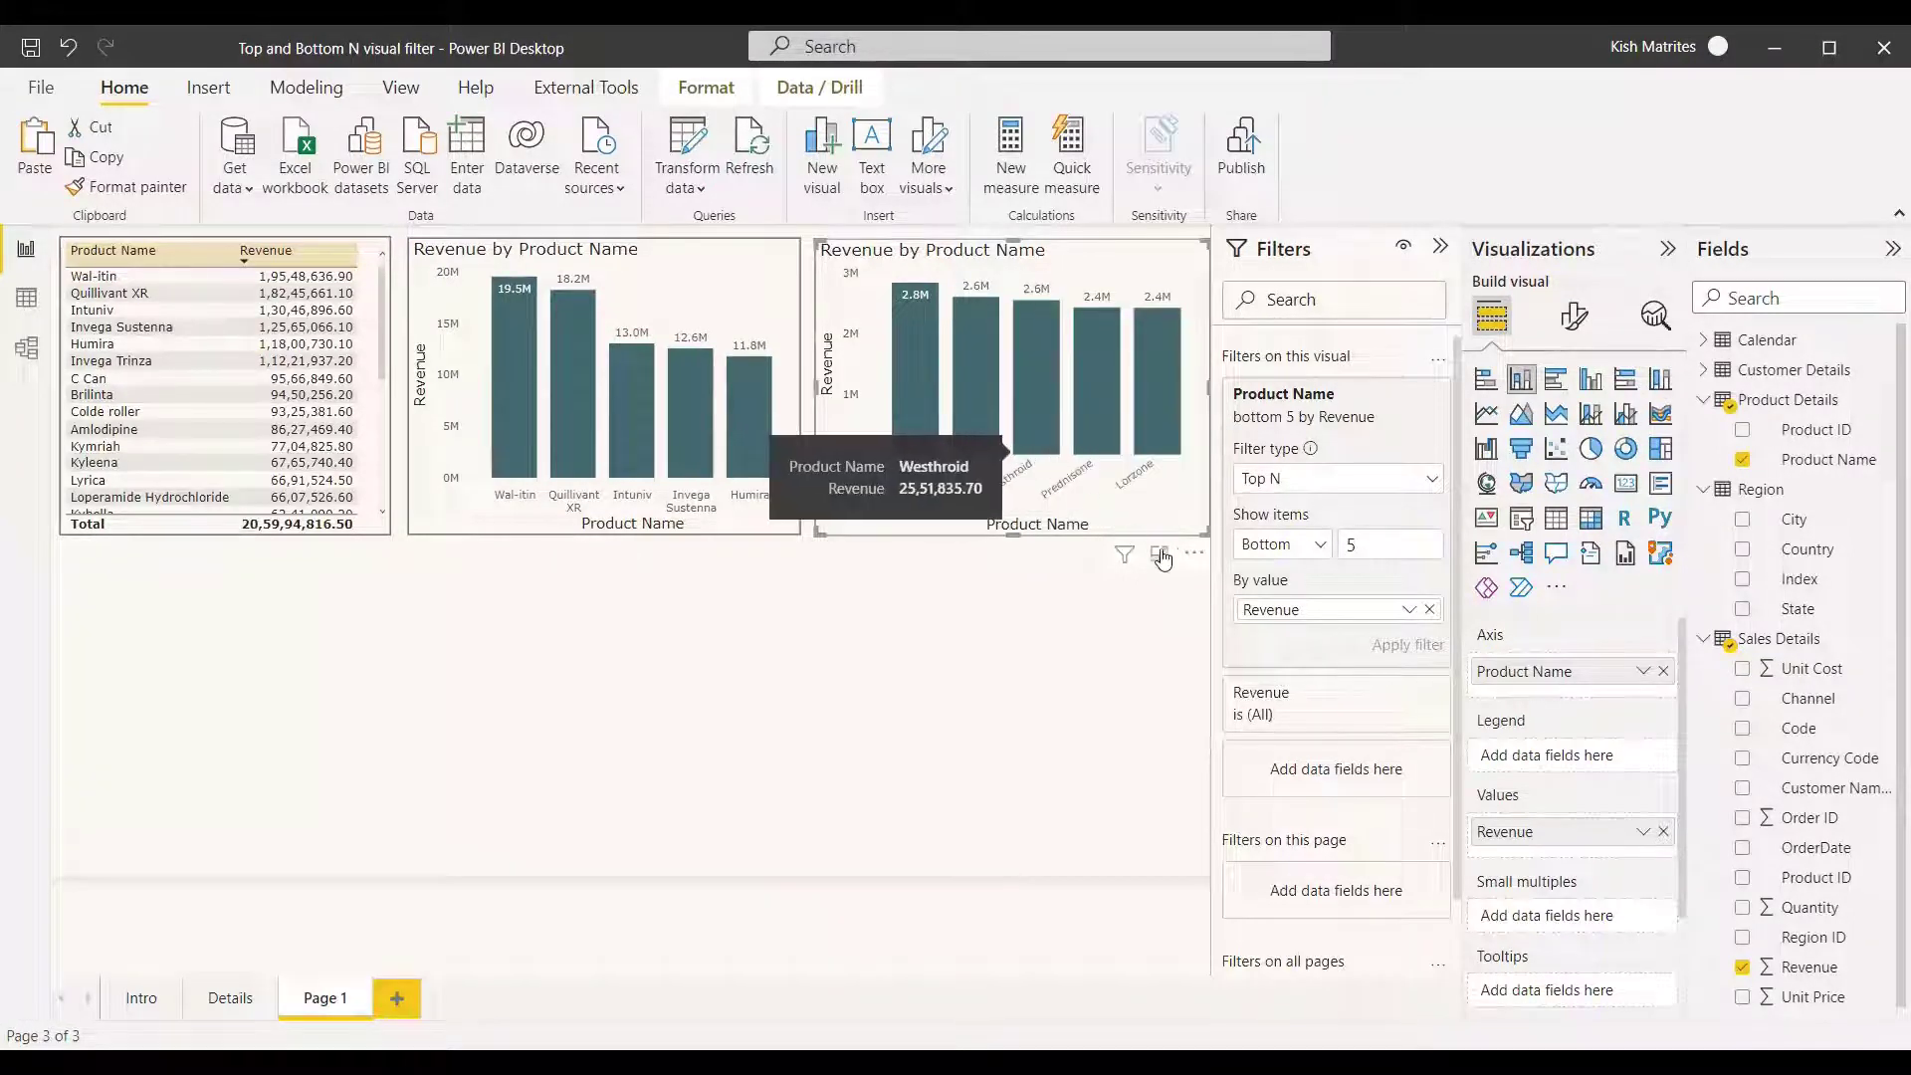
pyautogui.click(1195, 555)
pyautogui.moveTo(1284, 701)
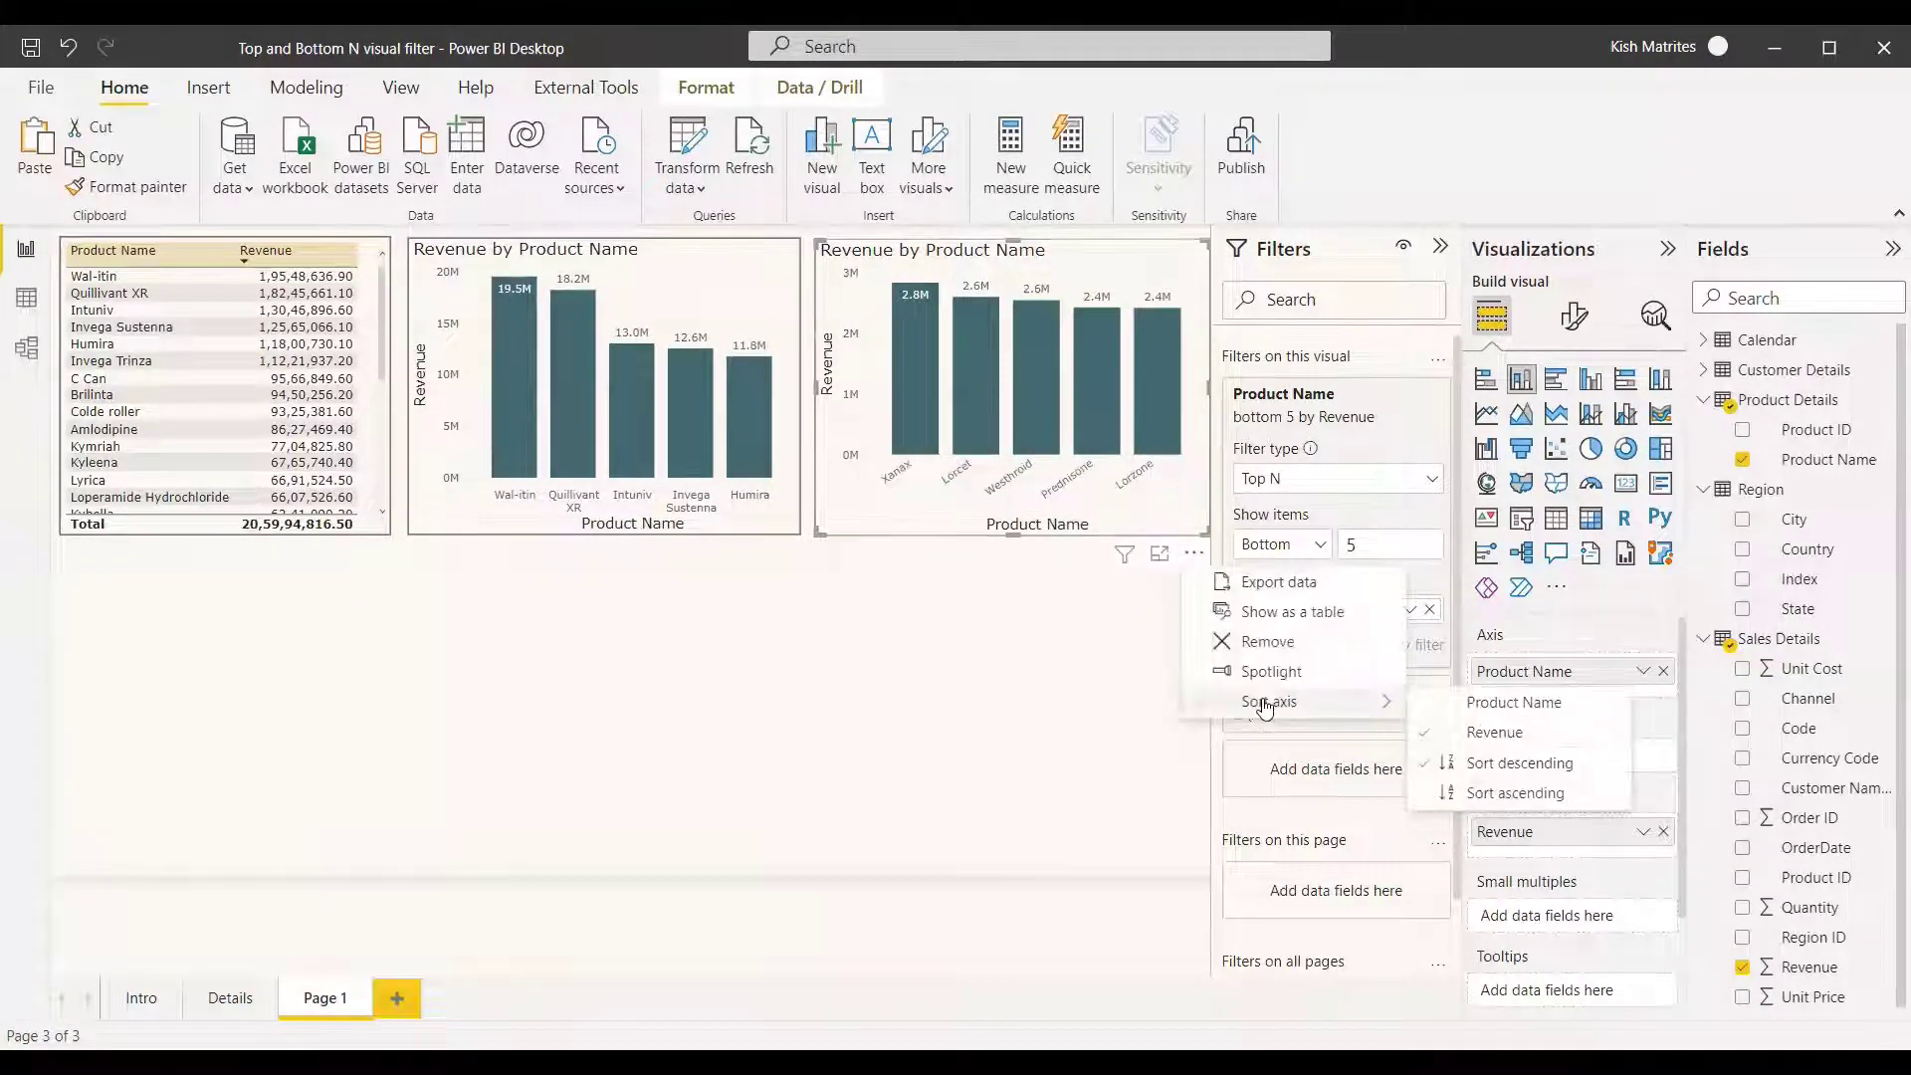
pyautogui.click(1503, 793)
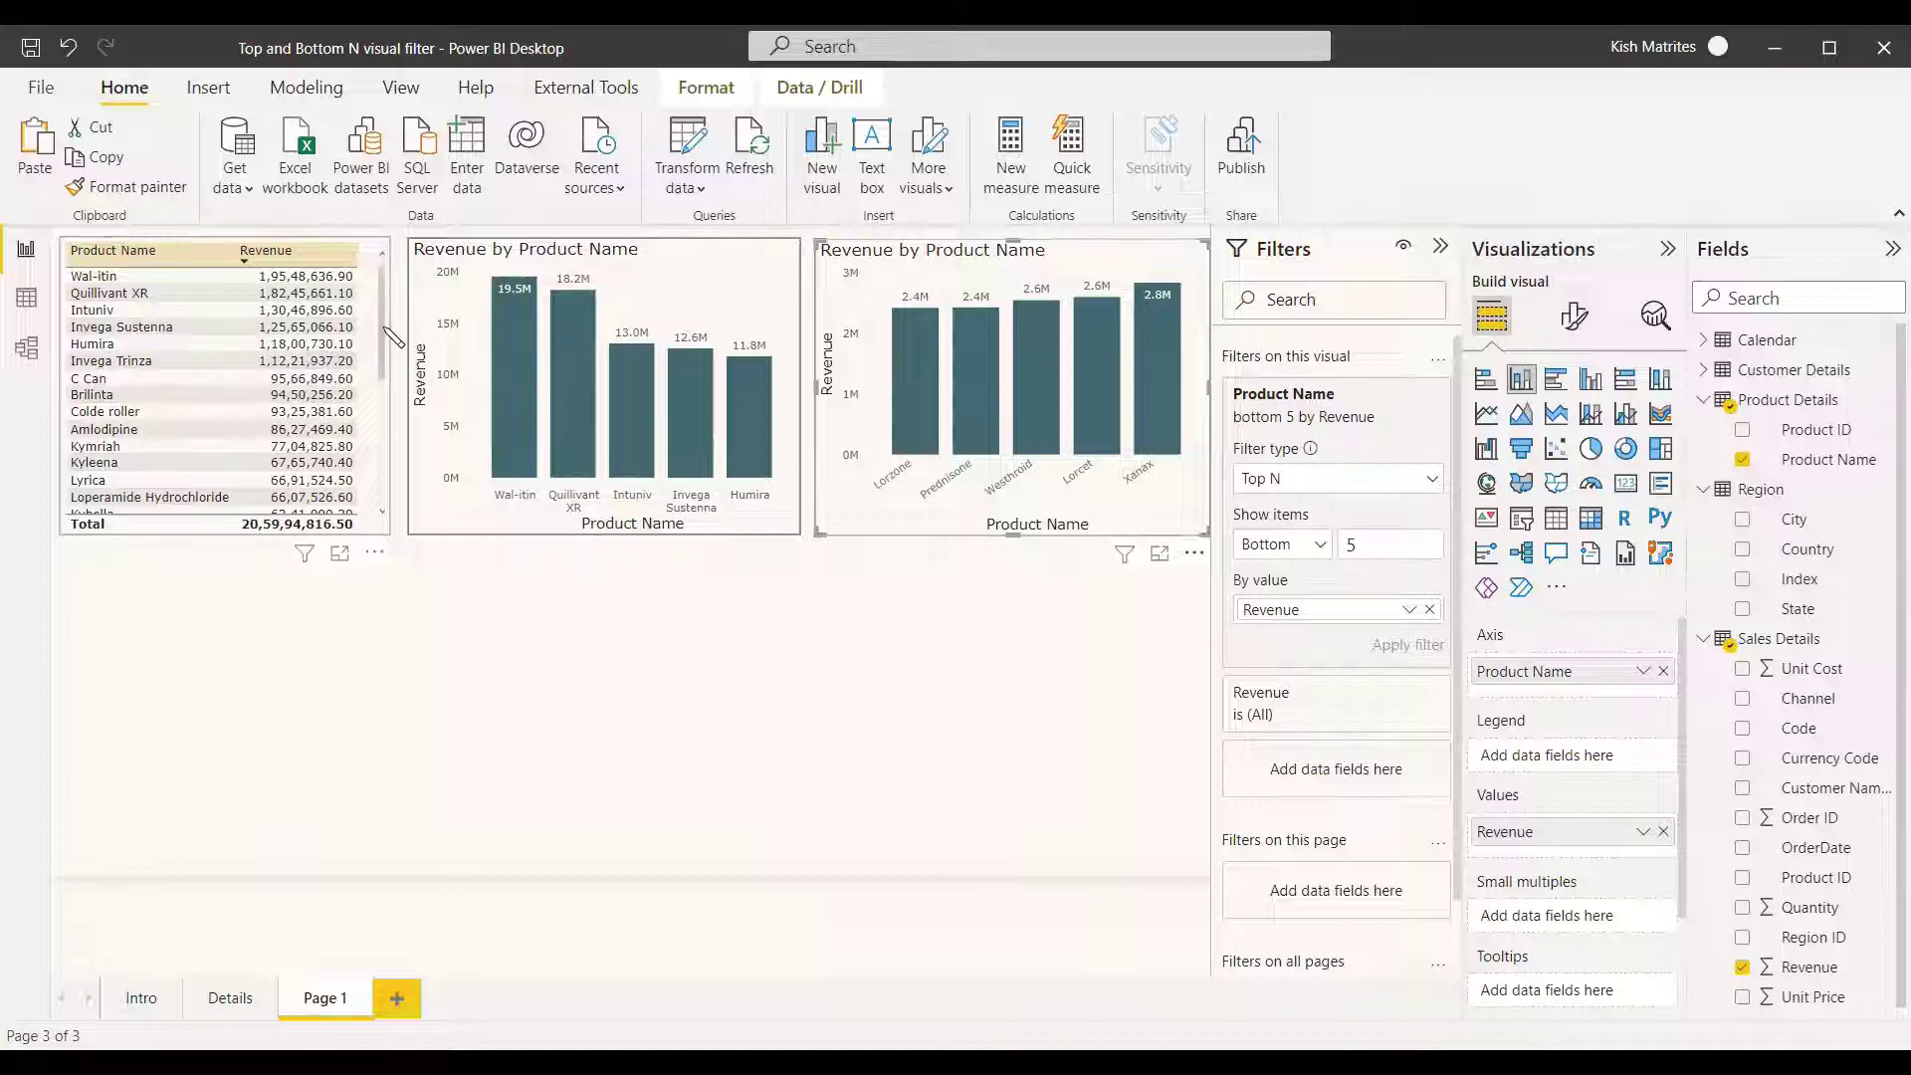
# Select the product revenue table, scroll down, then deselect it.
pyautogui.click(386, 391)
pyautogui.scroll(-10, 388, 458)
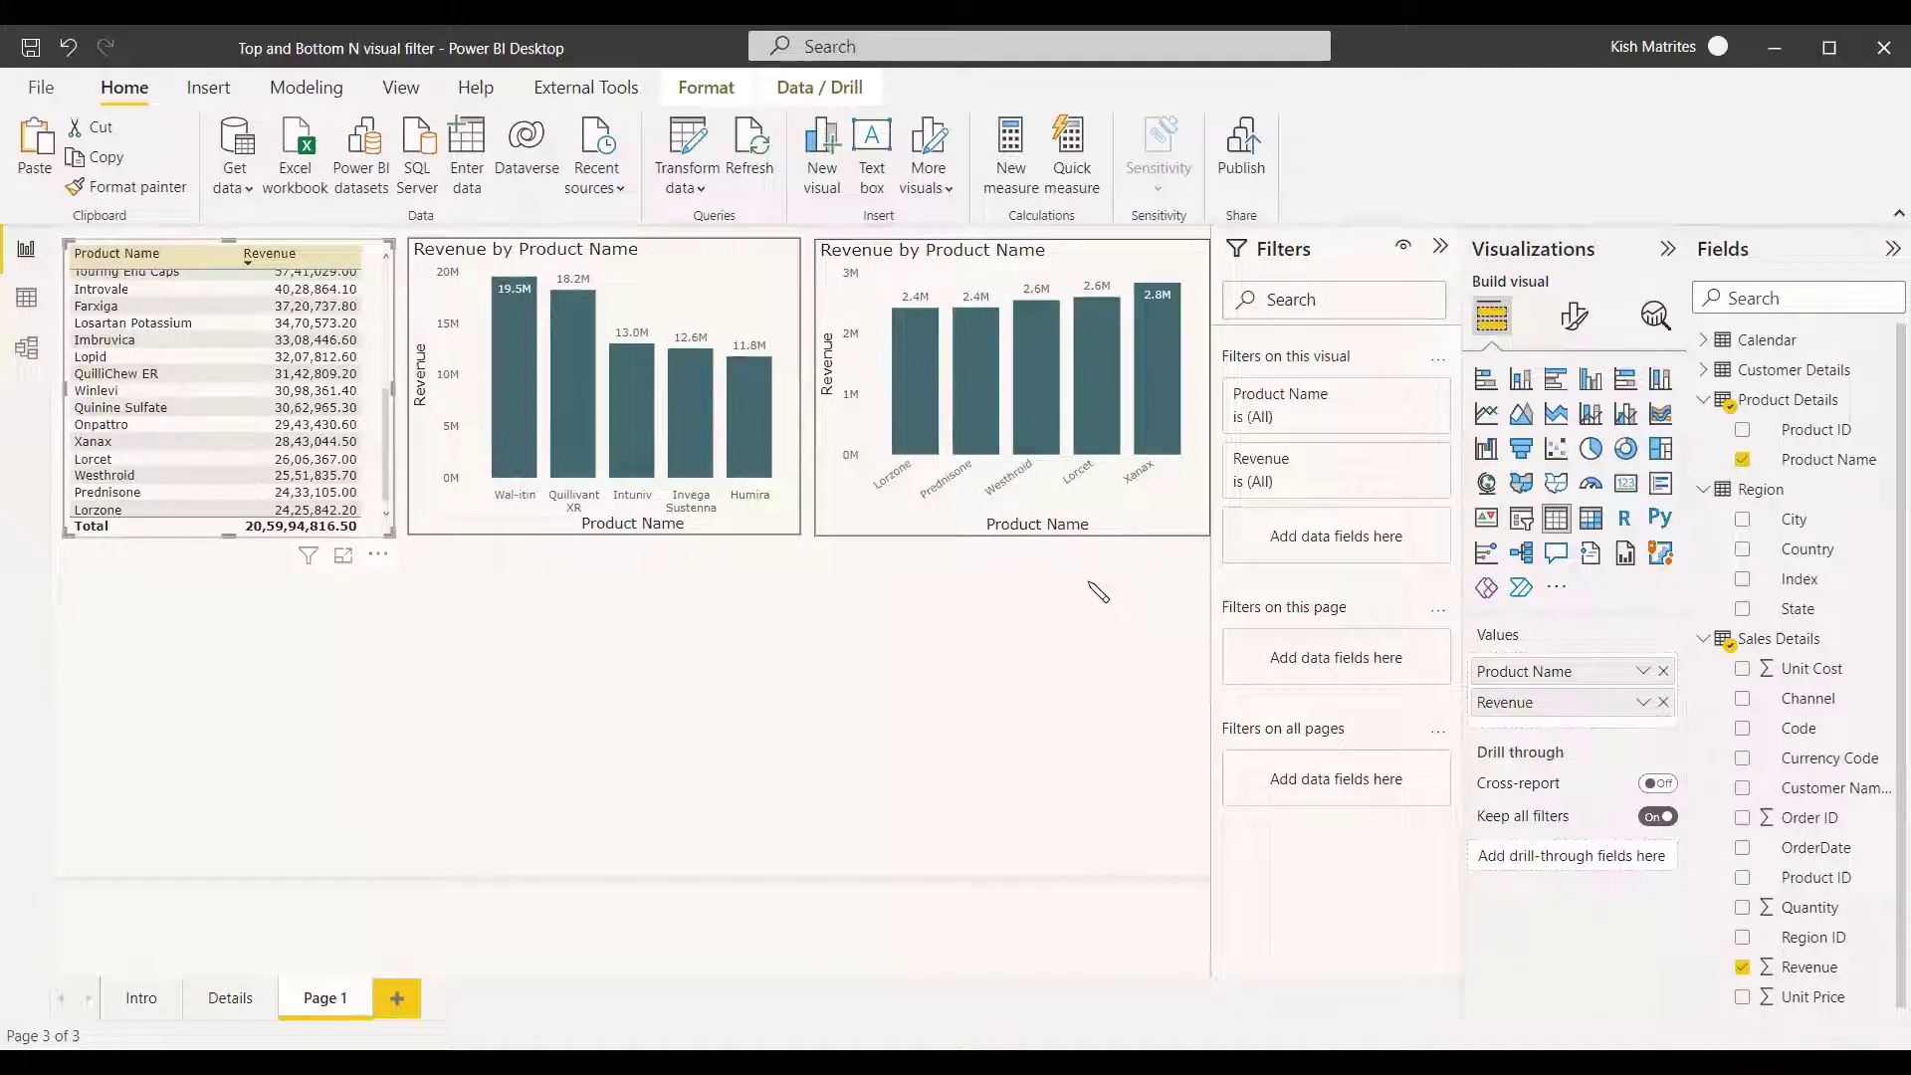
pyautogui.click(697, 620)
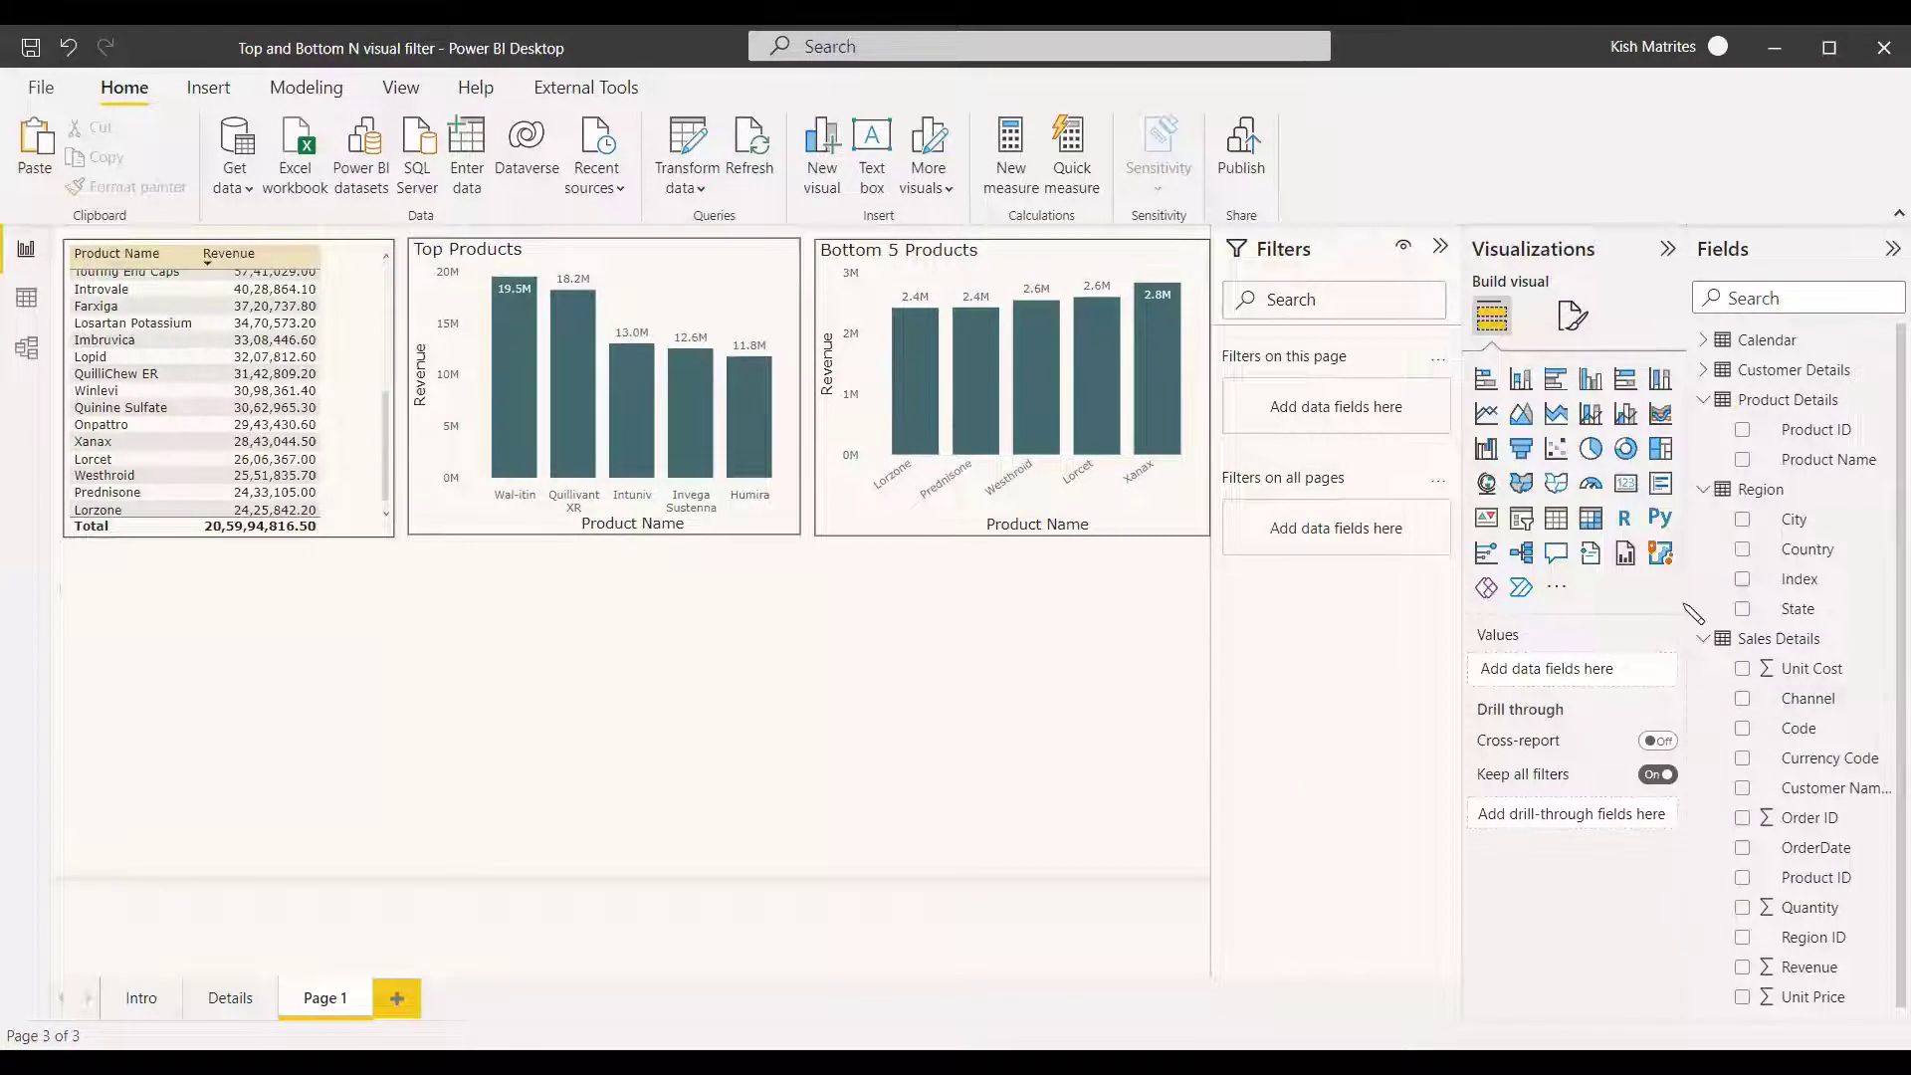
# Build a second table of Country and Revenue, sorted by Revenue highest first.
pyautogui.click(1568, 525)
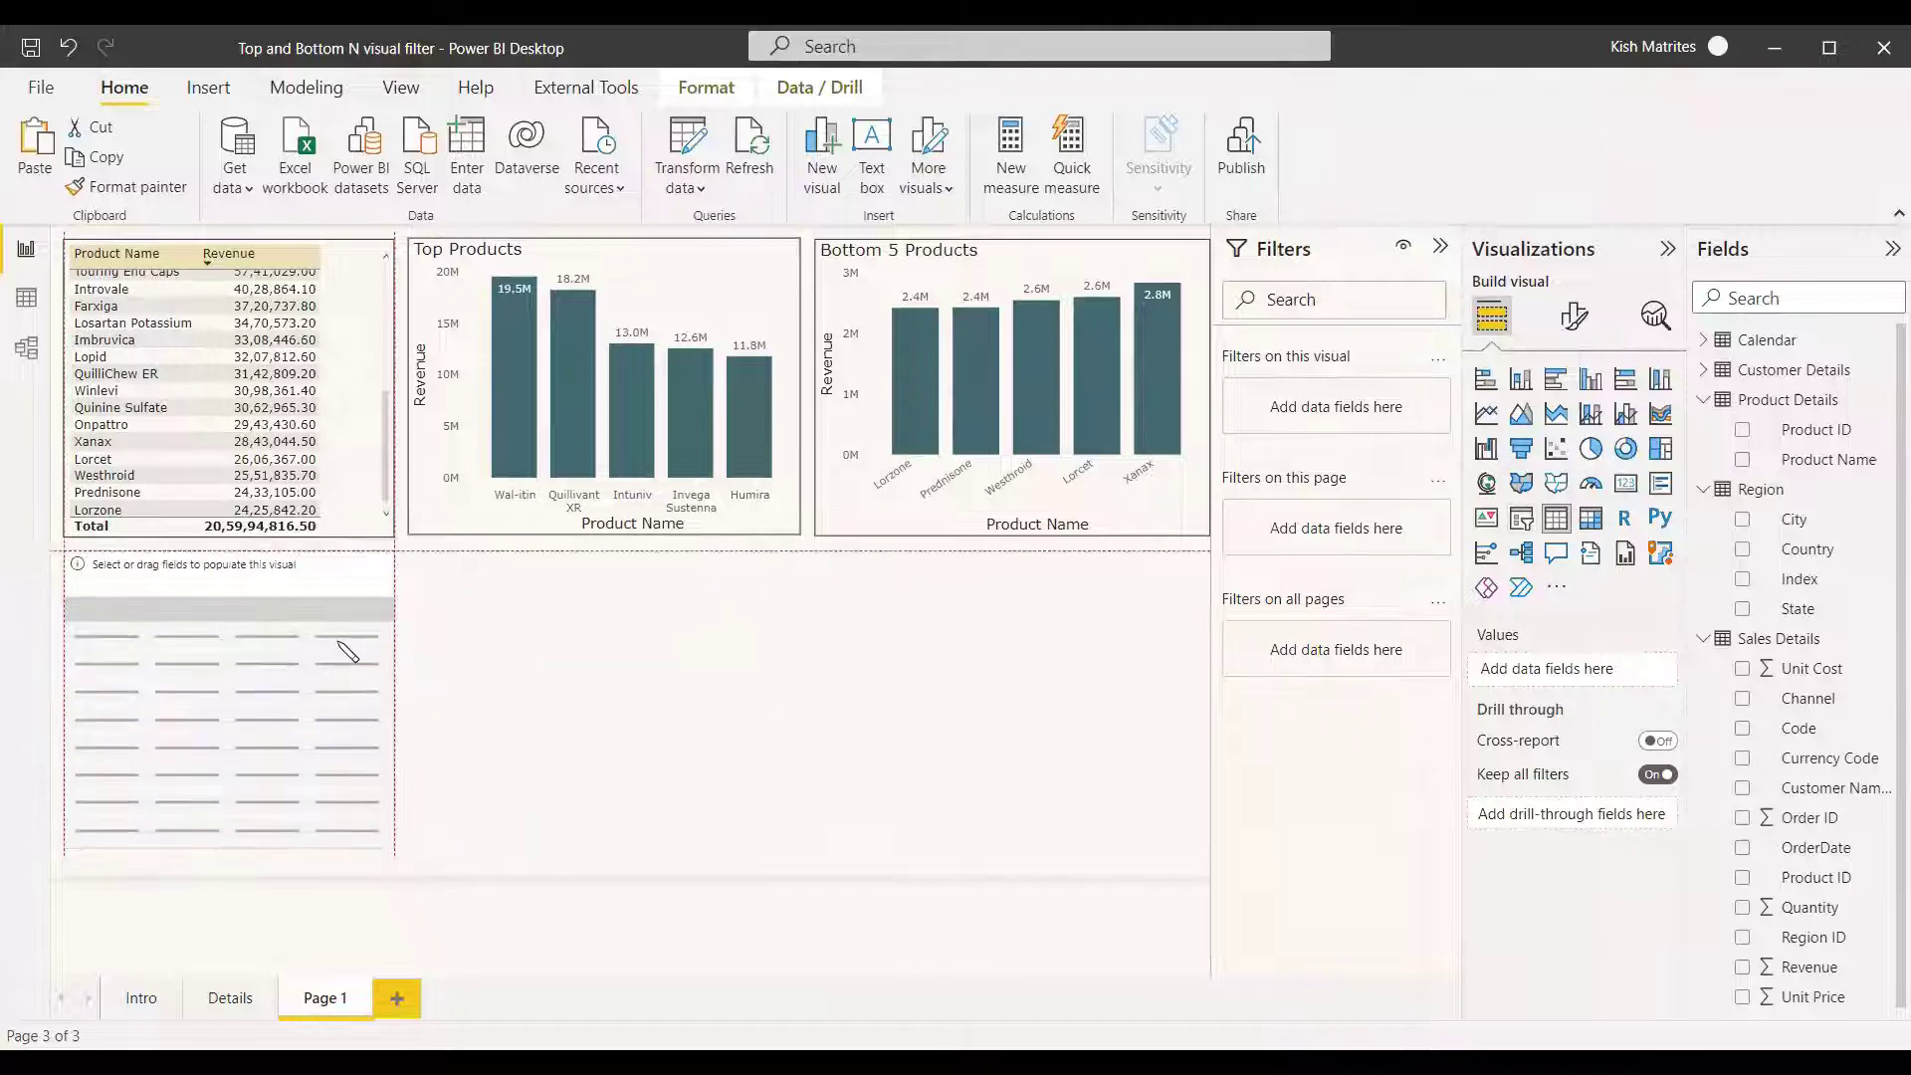
pyautogui.click(1703, 399)
pyautogui.click(1743, 489)
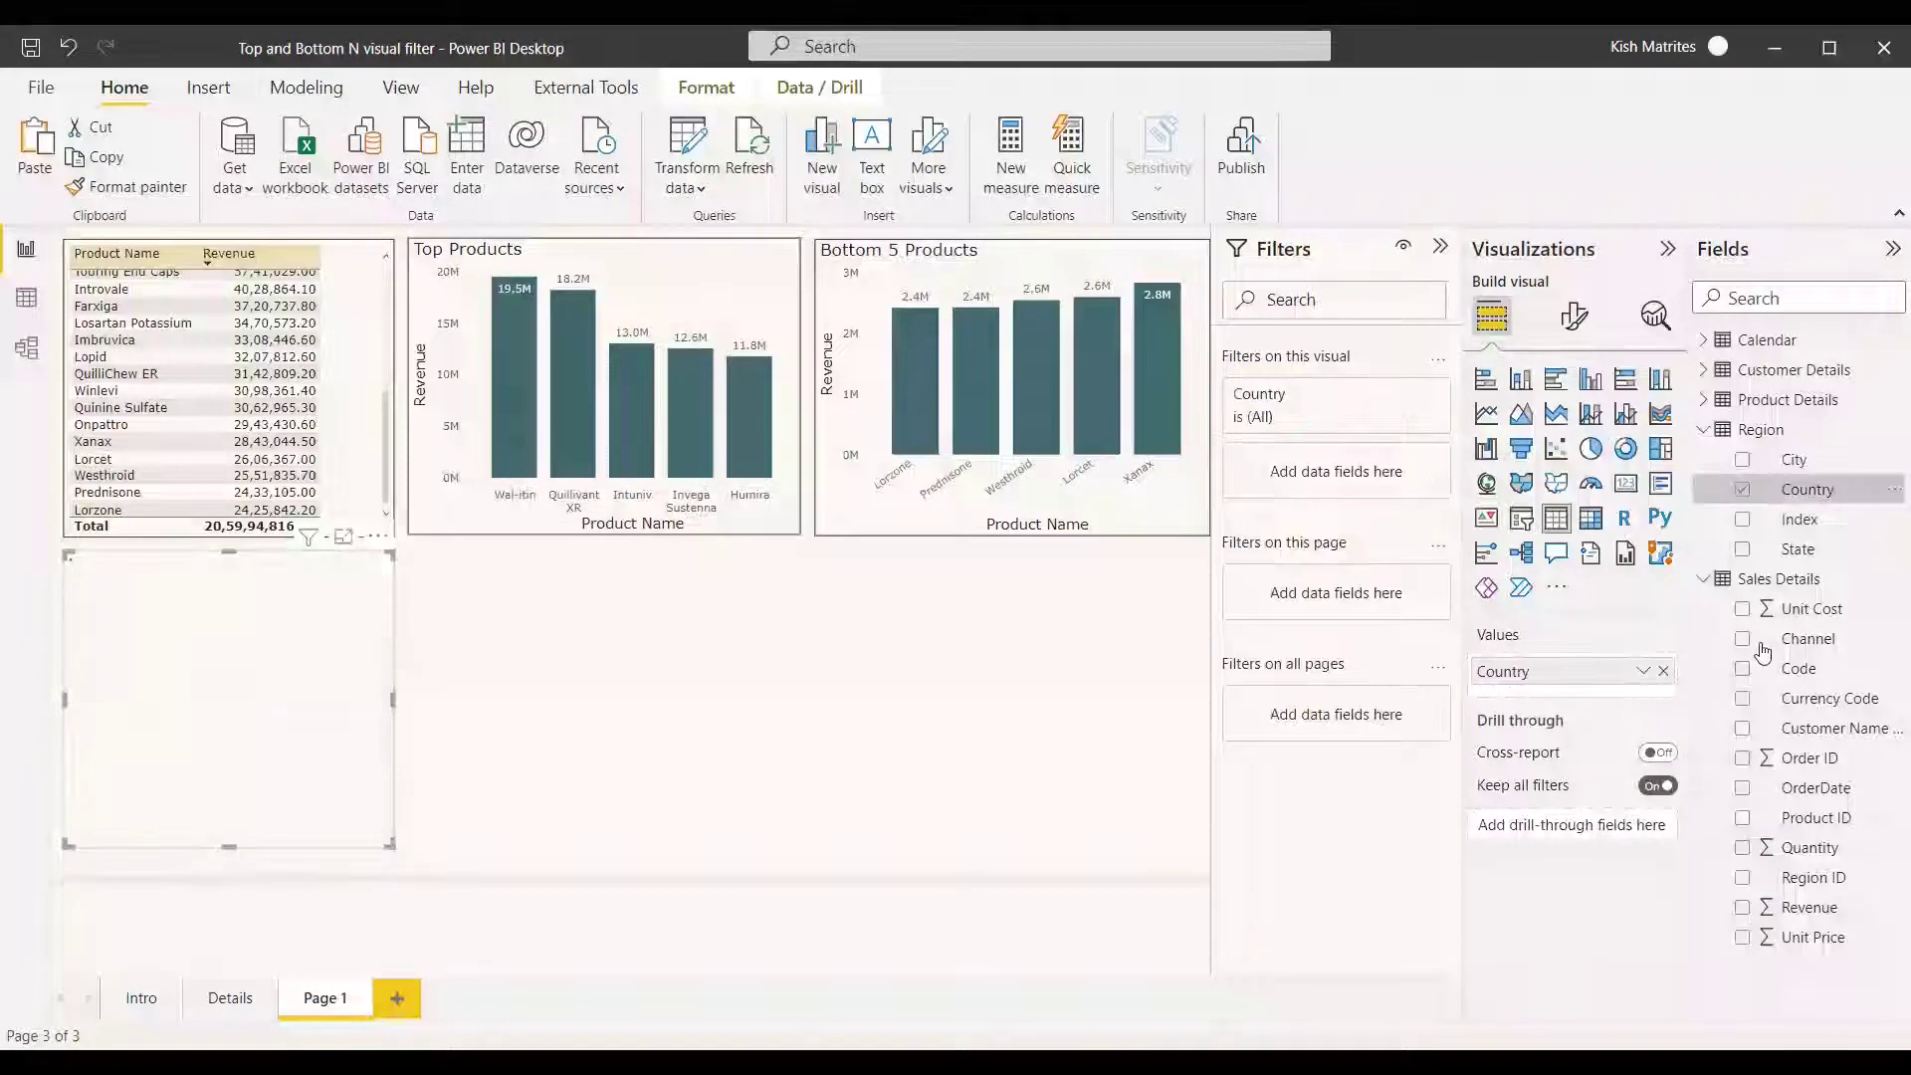
pyautogui.click(1751, 909)
pyautogui.click(400, 840)
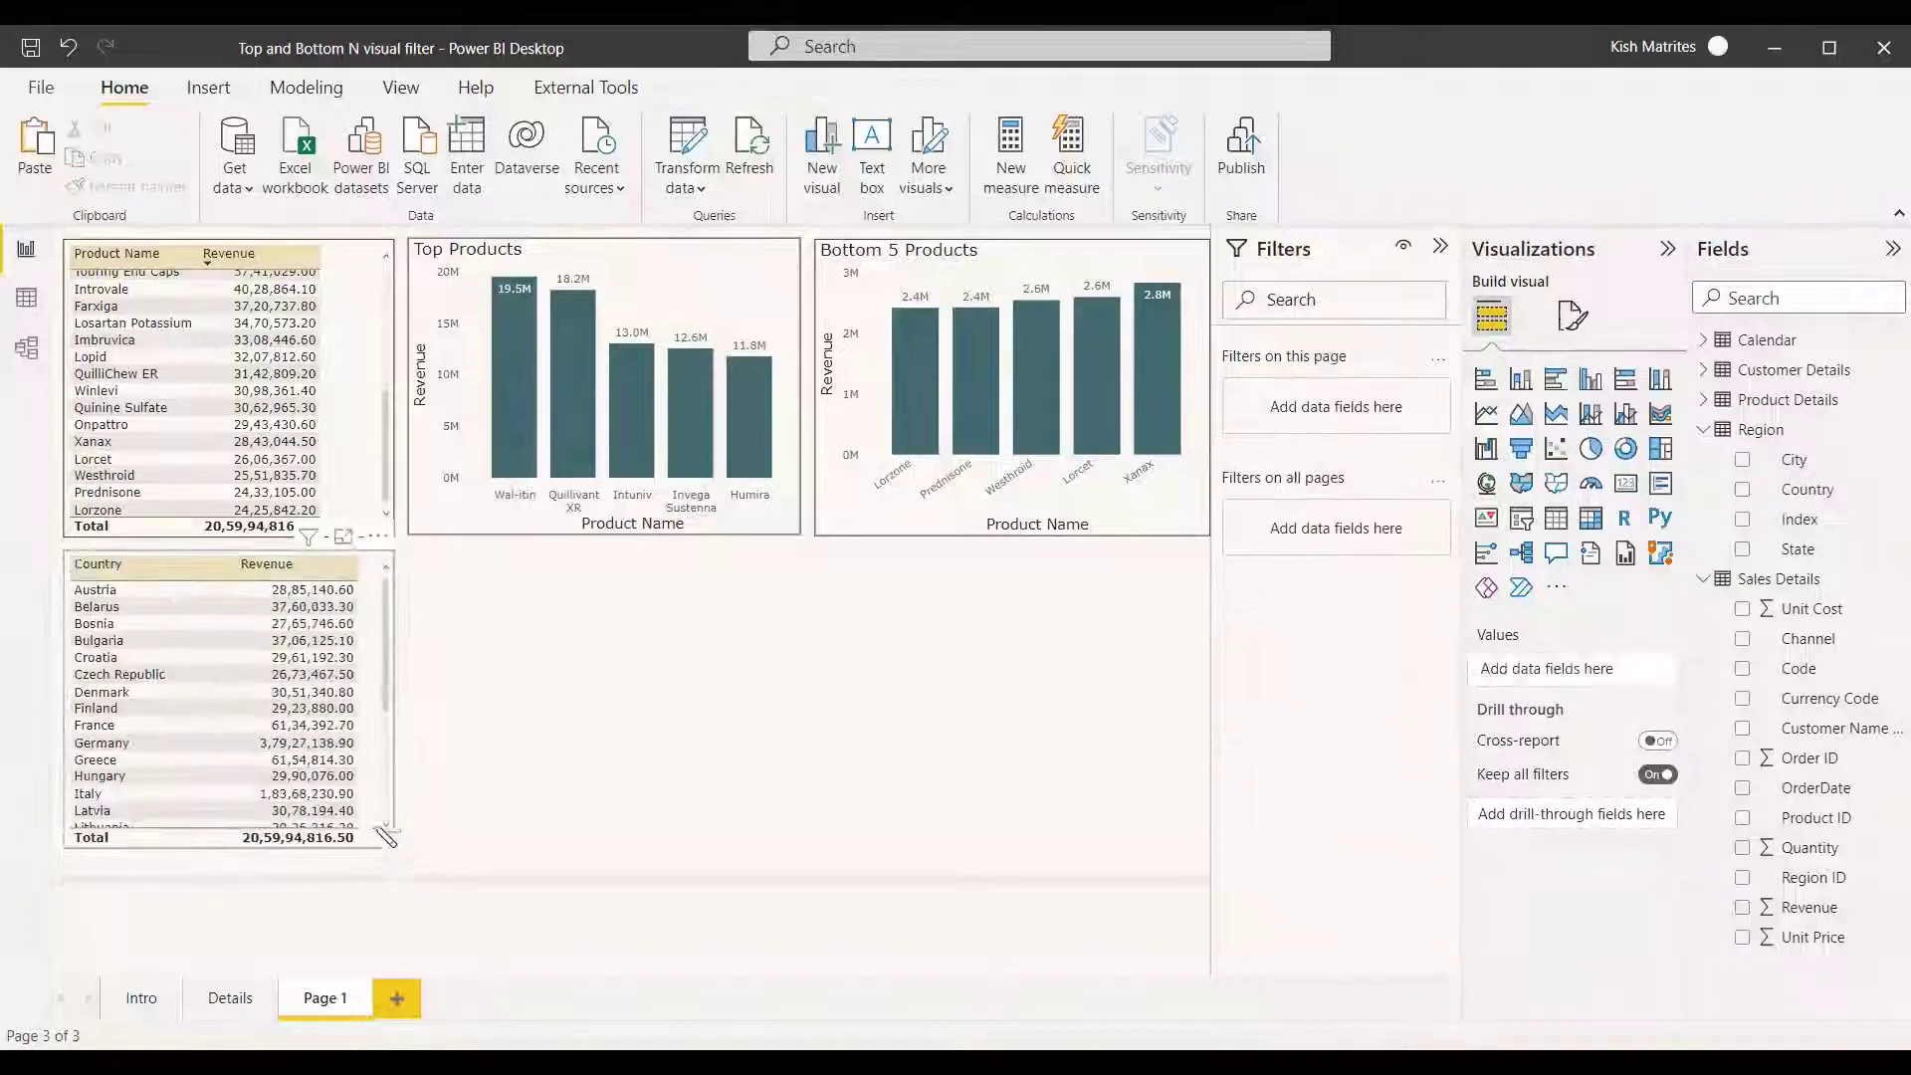
pyautogui.click(378, 538)
pyautogui.moveTo(557, 775)
pyautogui.click(695, 802)
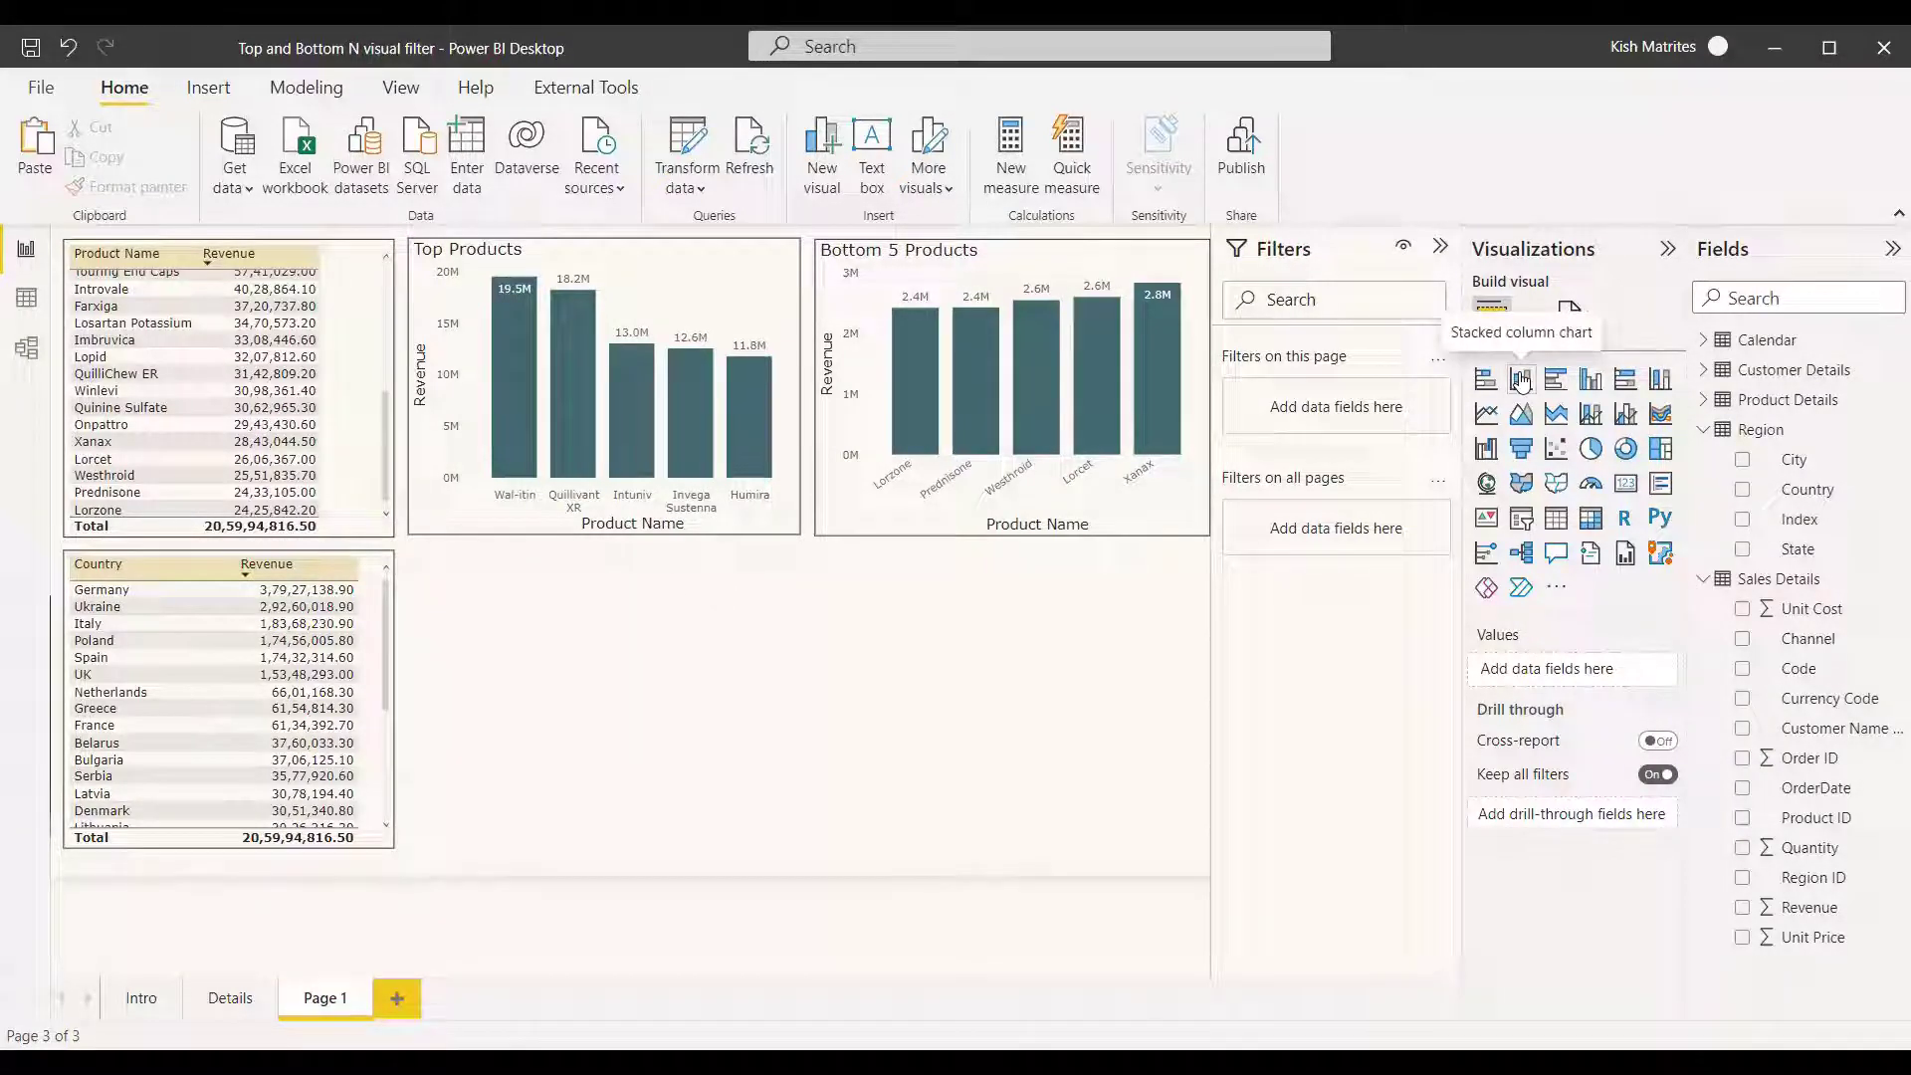
# Add a Country by Revenue column chart and copy the Top Products chart's formatting onto it.
pyautogui.click(753, 531)
pyautogui.click(757, 597)
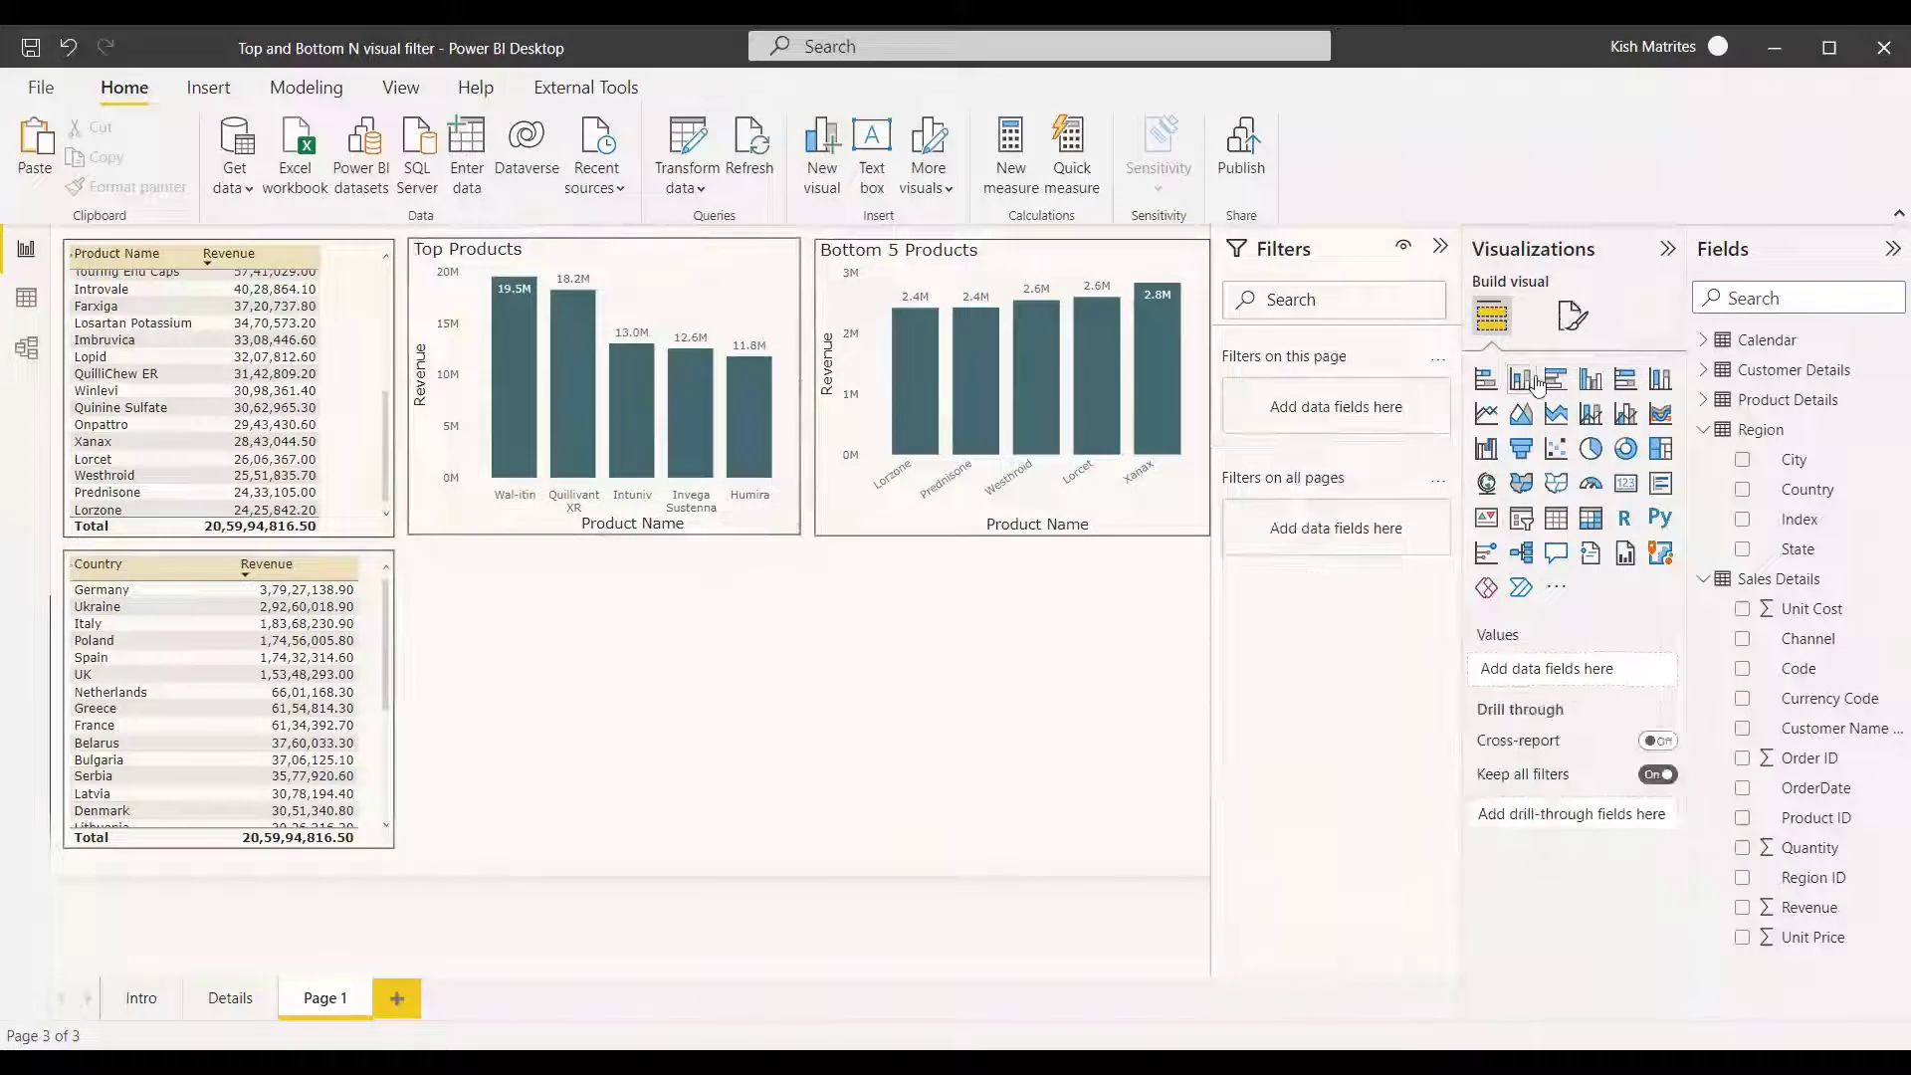
pyautogui.click(1520, 379)
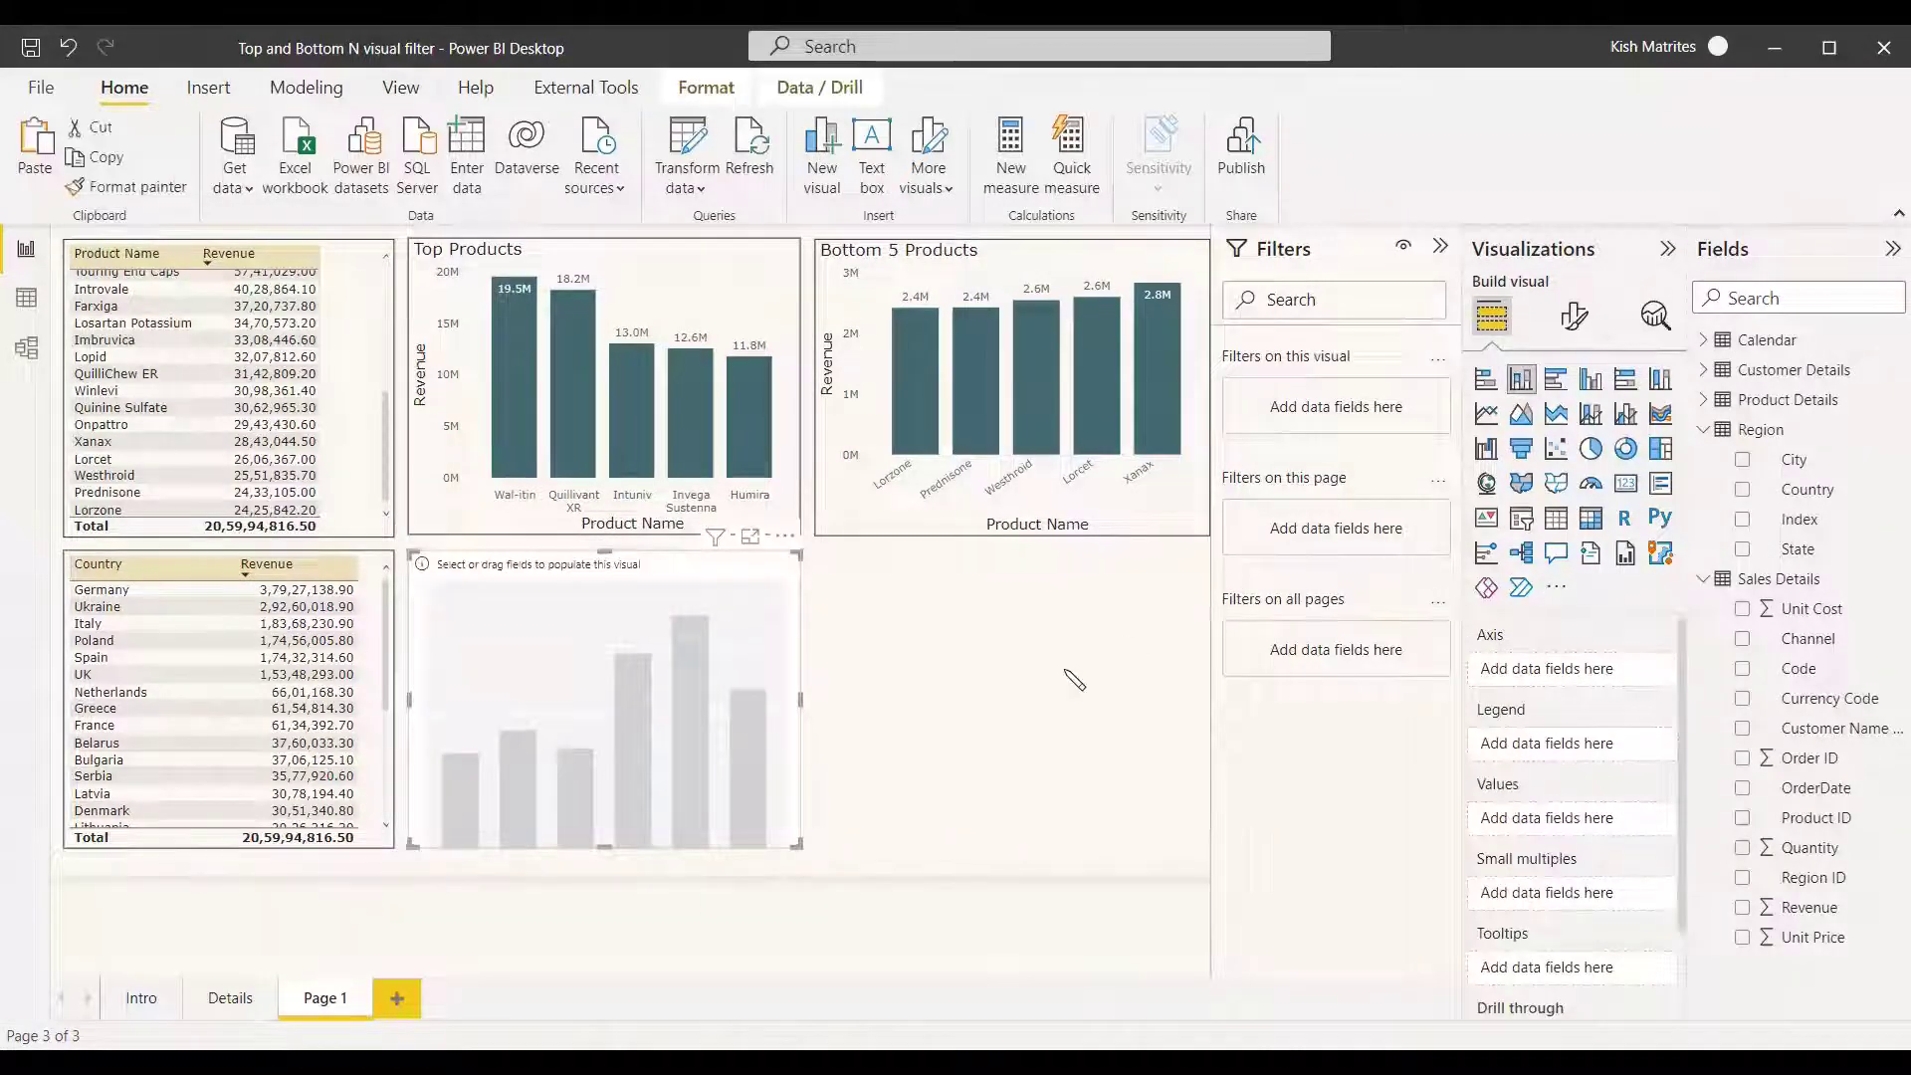
pyautogui.click(1740, 490)
pyautogui.click(1741, 909)
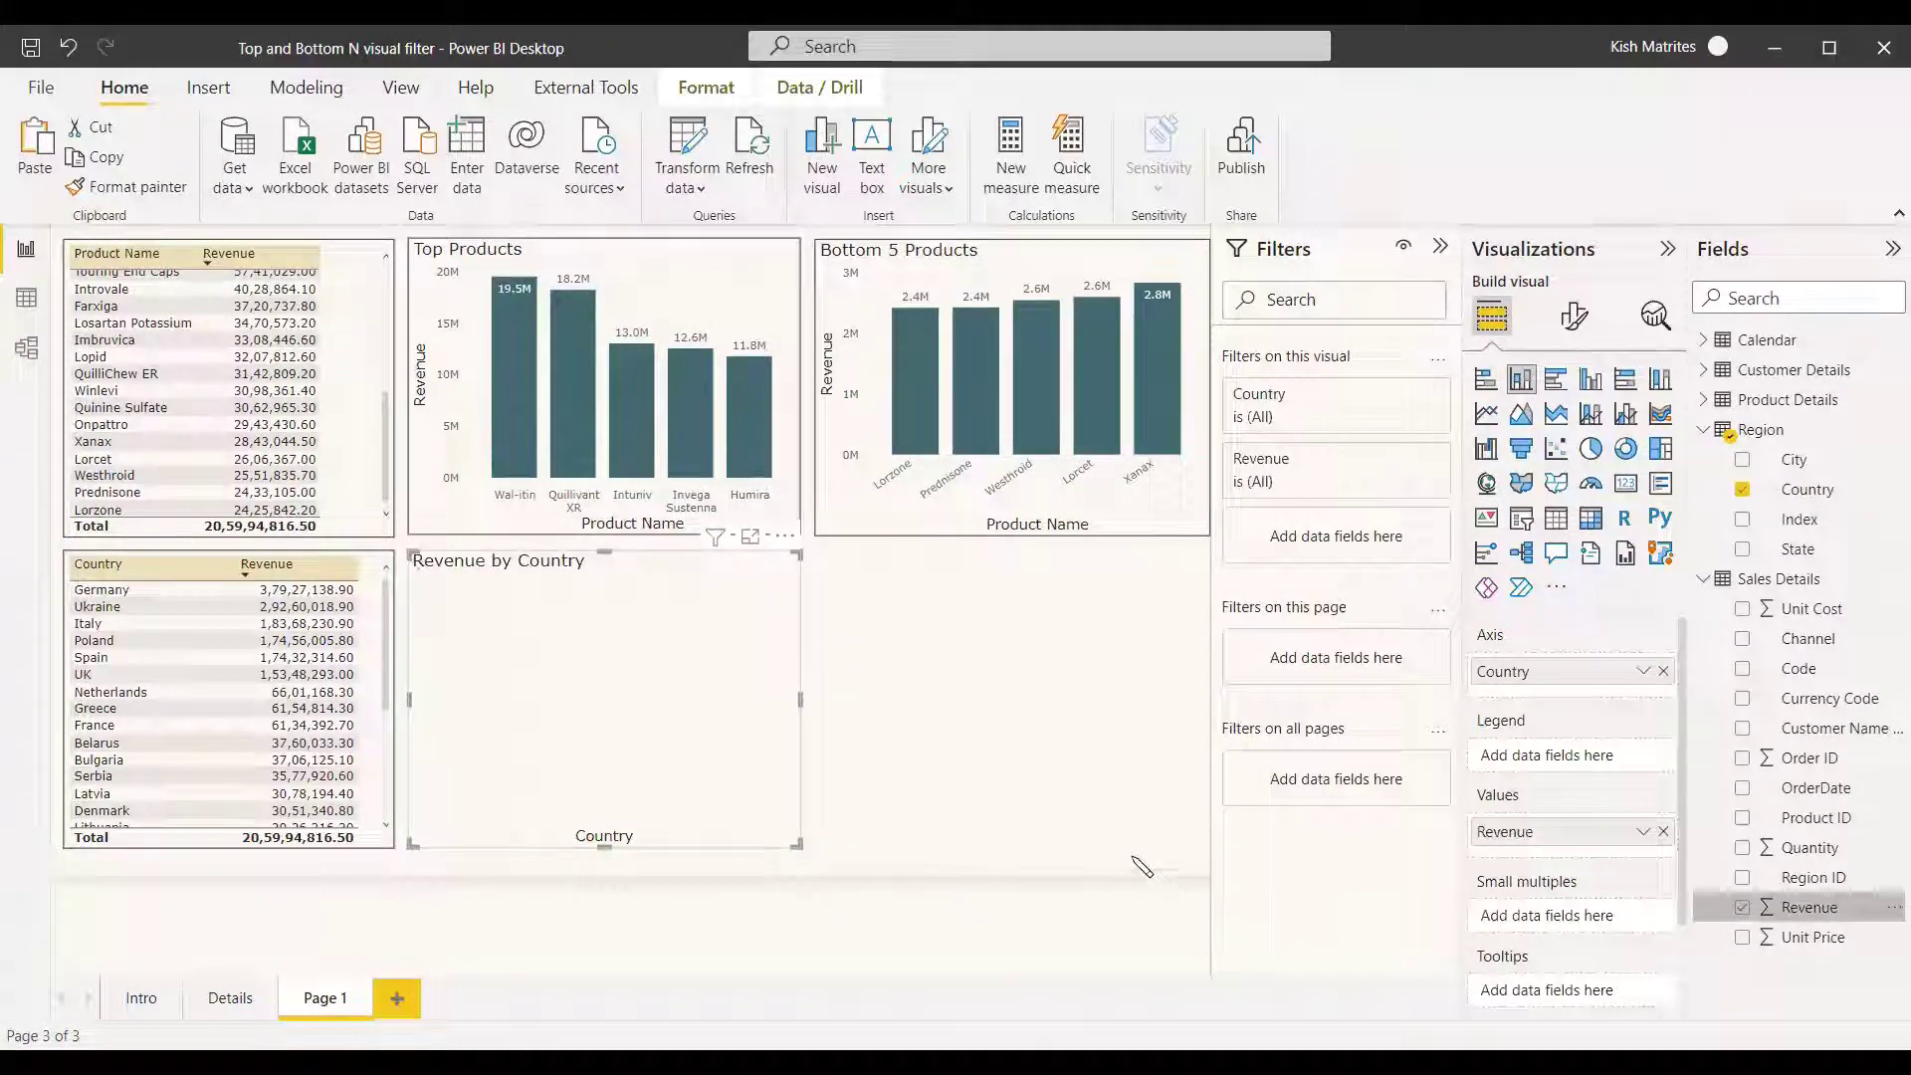
pyautogui.click(438, 515)
pyautogui.click(603, 626)
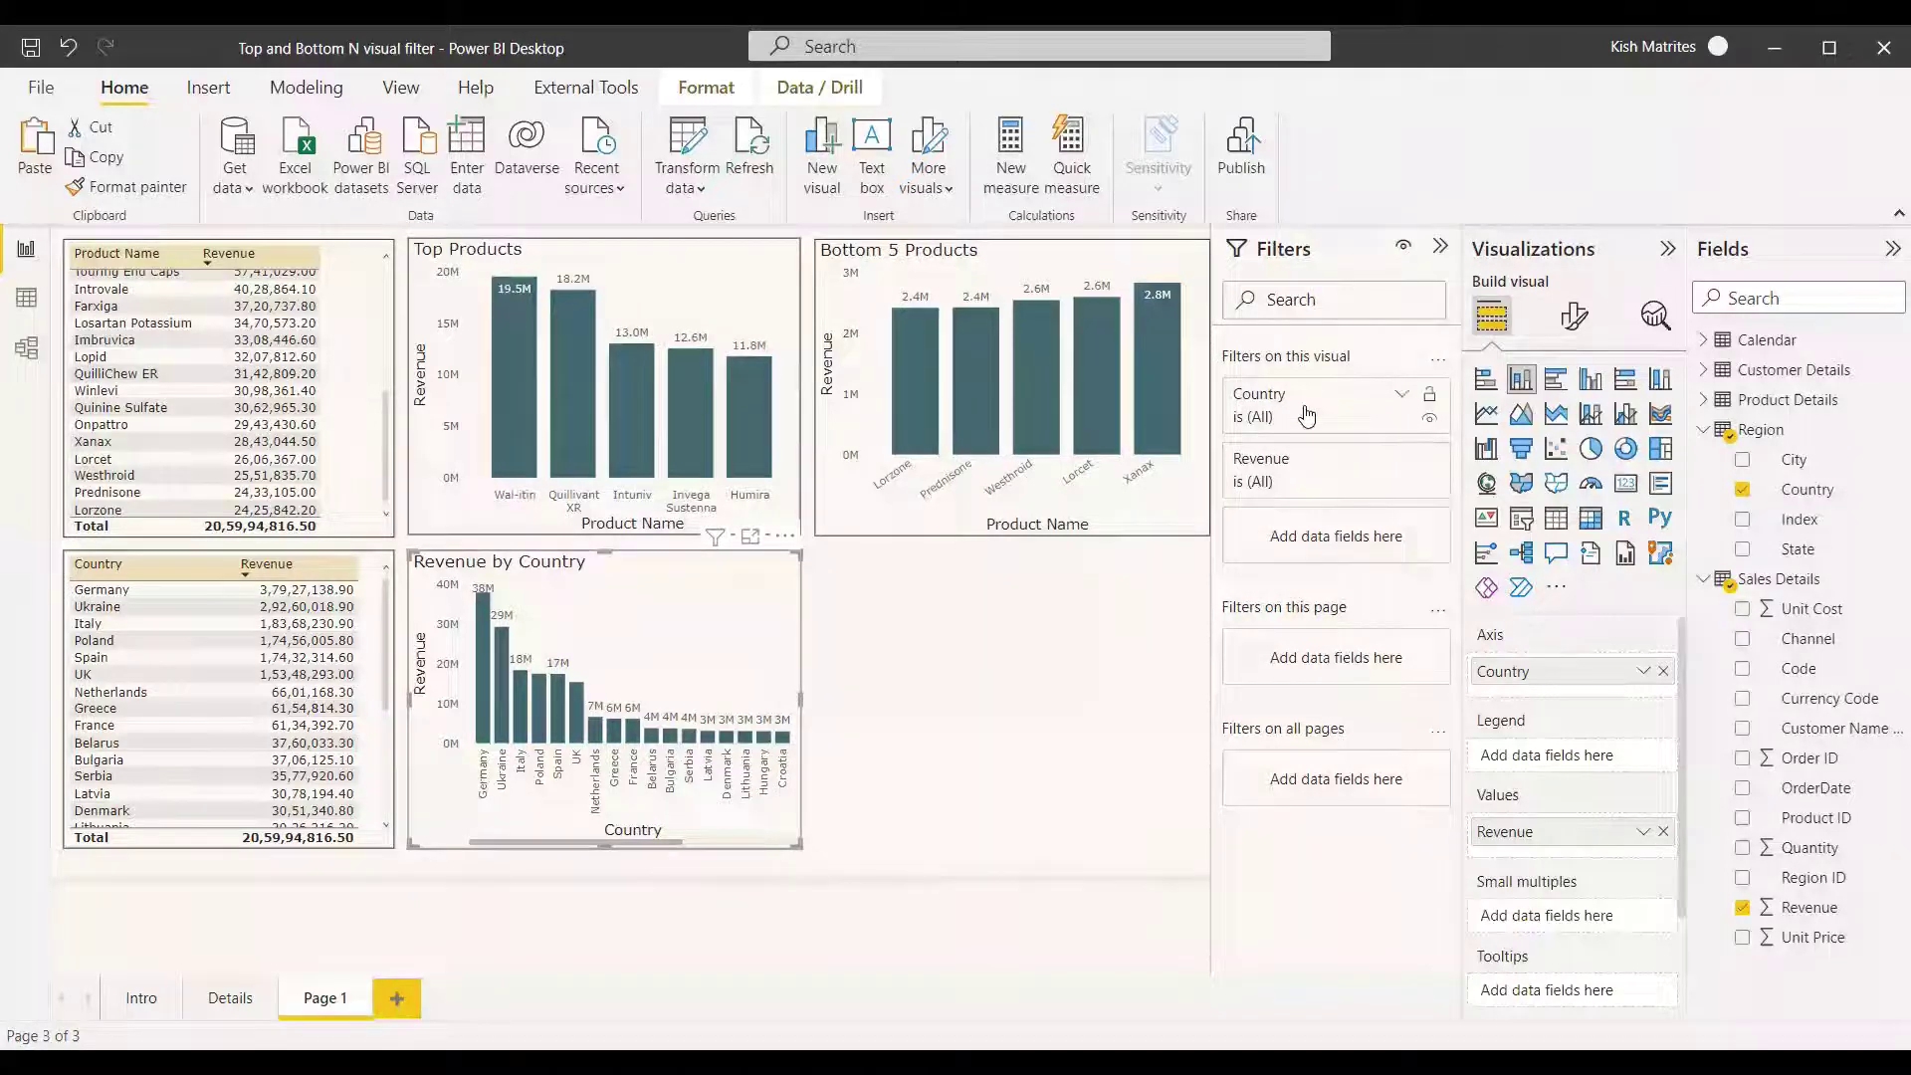
# Filter the country chart to the top 5 countries by Revenue using a Top N filter.
pyautogui.click(1400, 403)
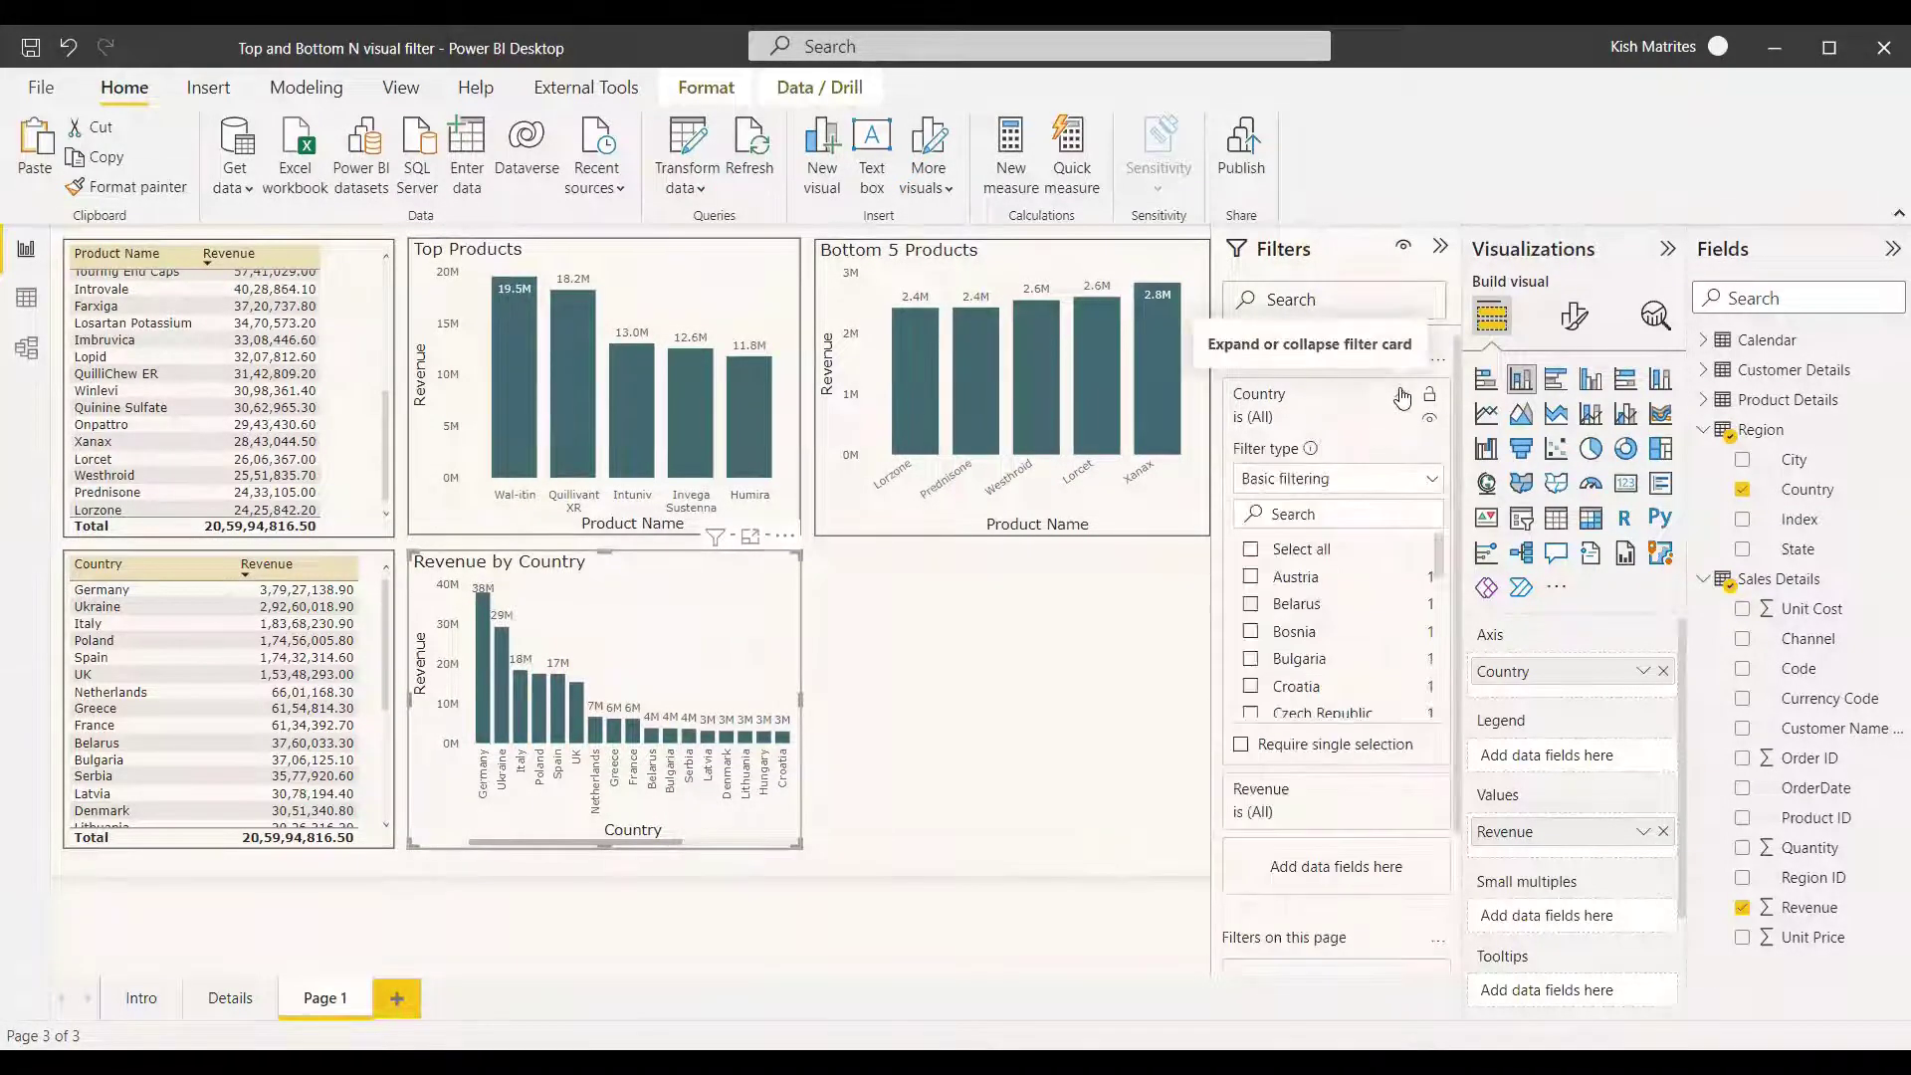
pyautogui.click(1349, 482)
pyautogui.click(1259, 571)
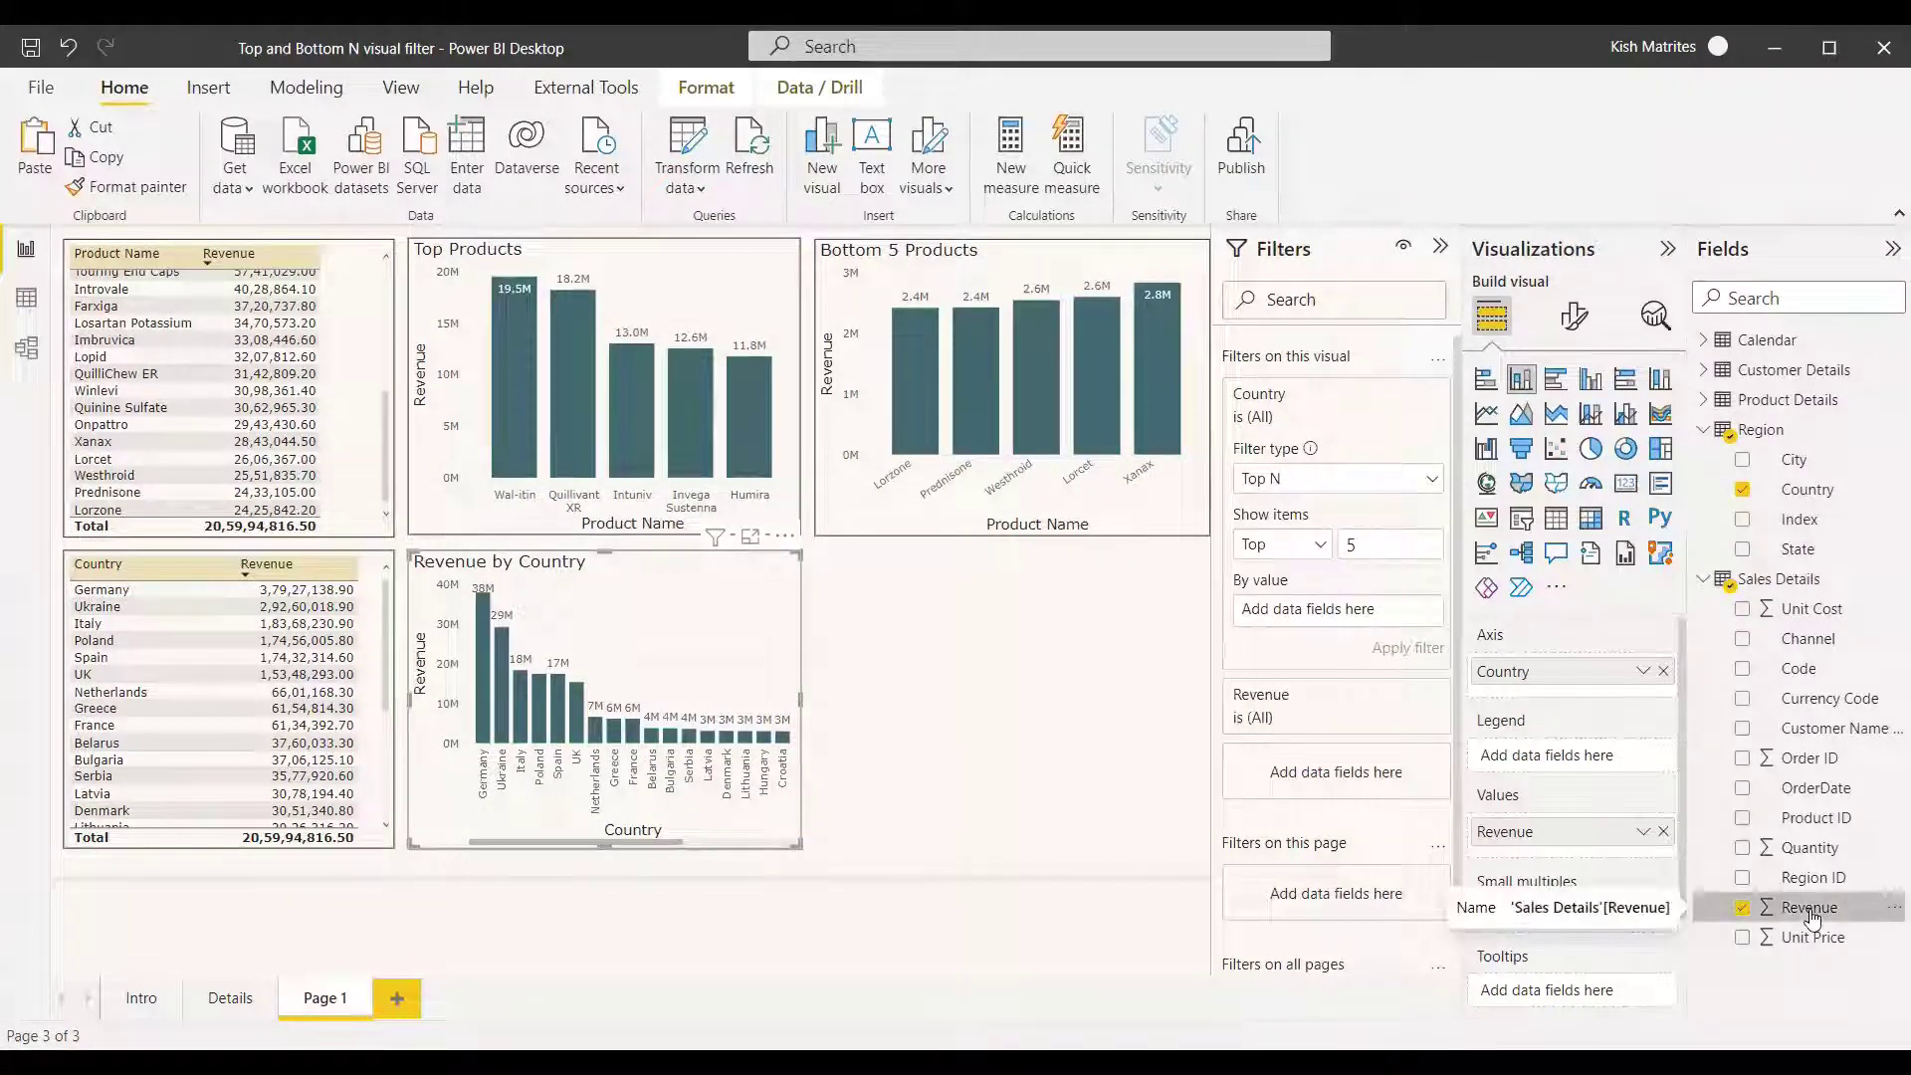
pyautogui.moveTo(1629, 858); pyautogui.dragTo(1353, 622)
pyautogui.click(1411, 645)
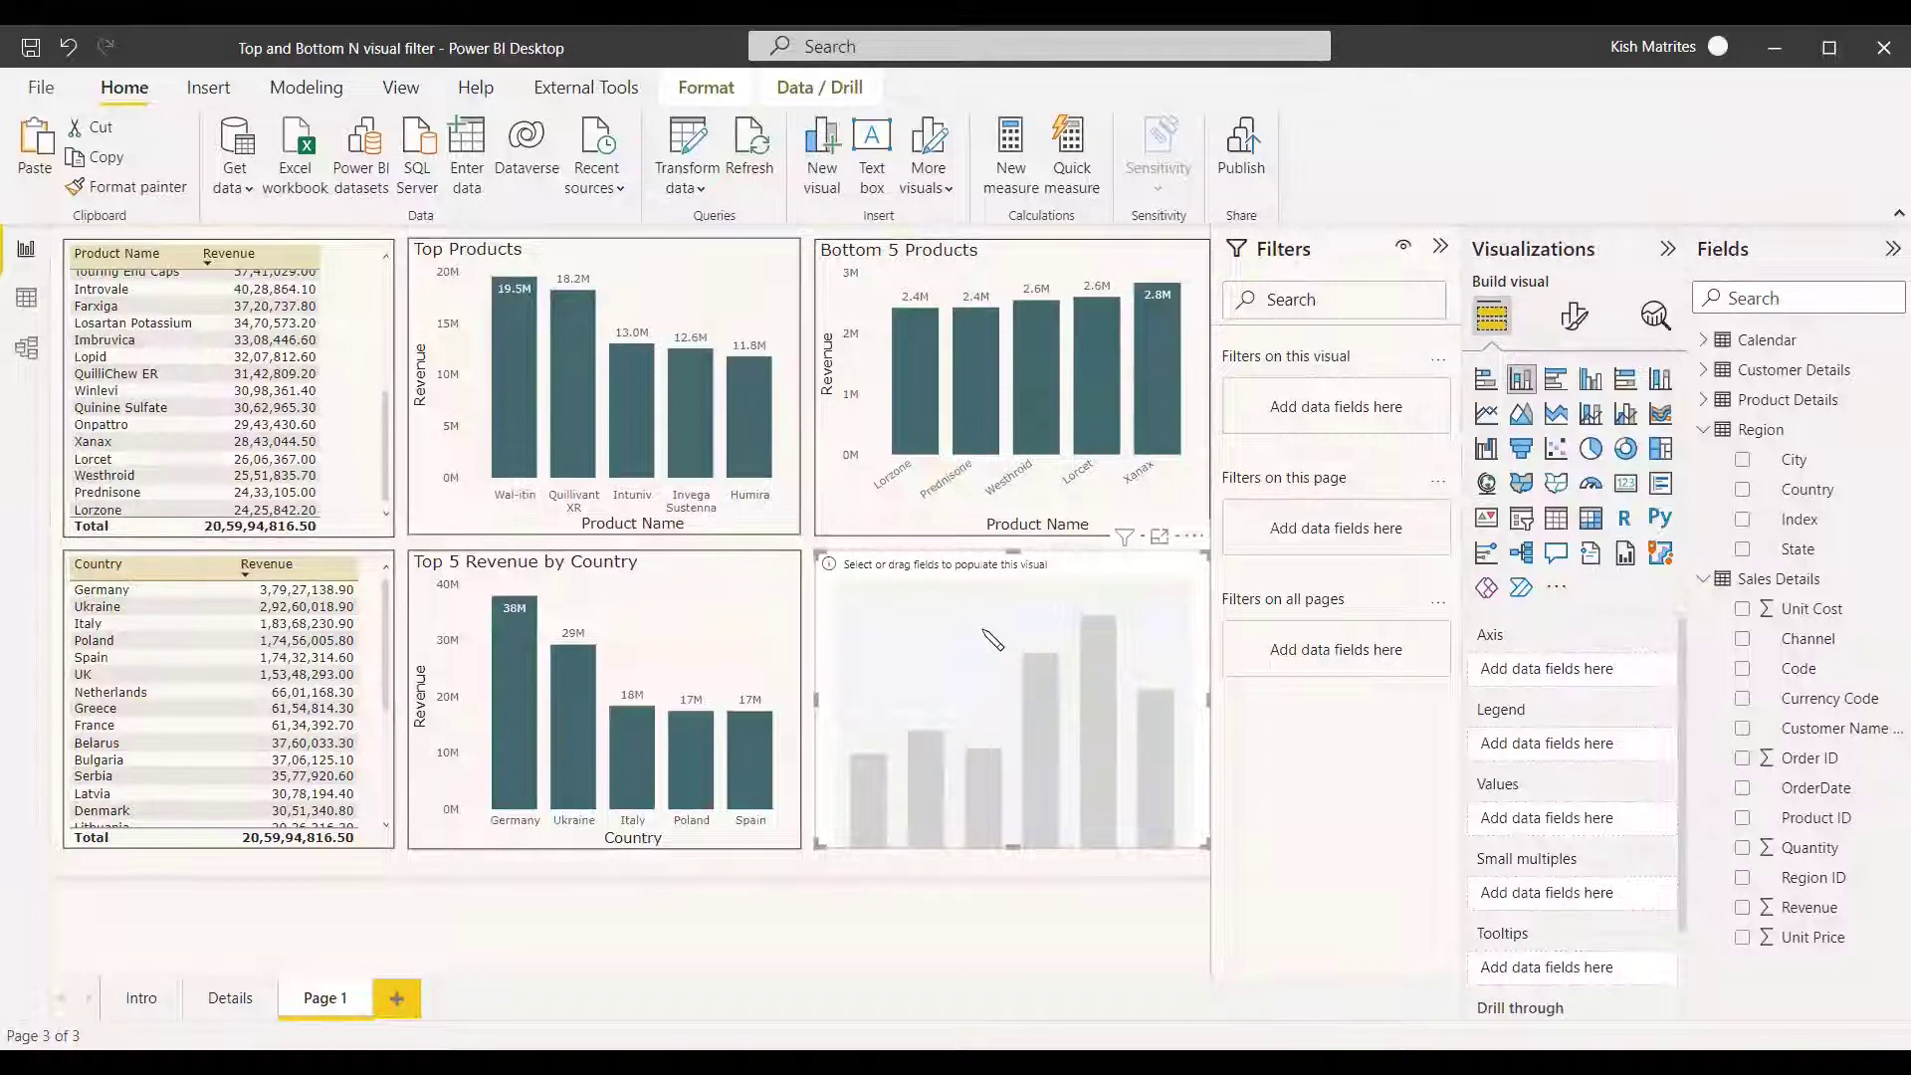
# Put Country and Revenue on the new chart and set its Country filter type to Top N.
pyautogui.click(1741, 488)
pyautogui.click(1742, 907)
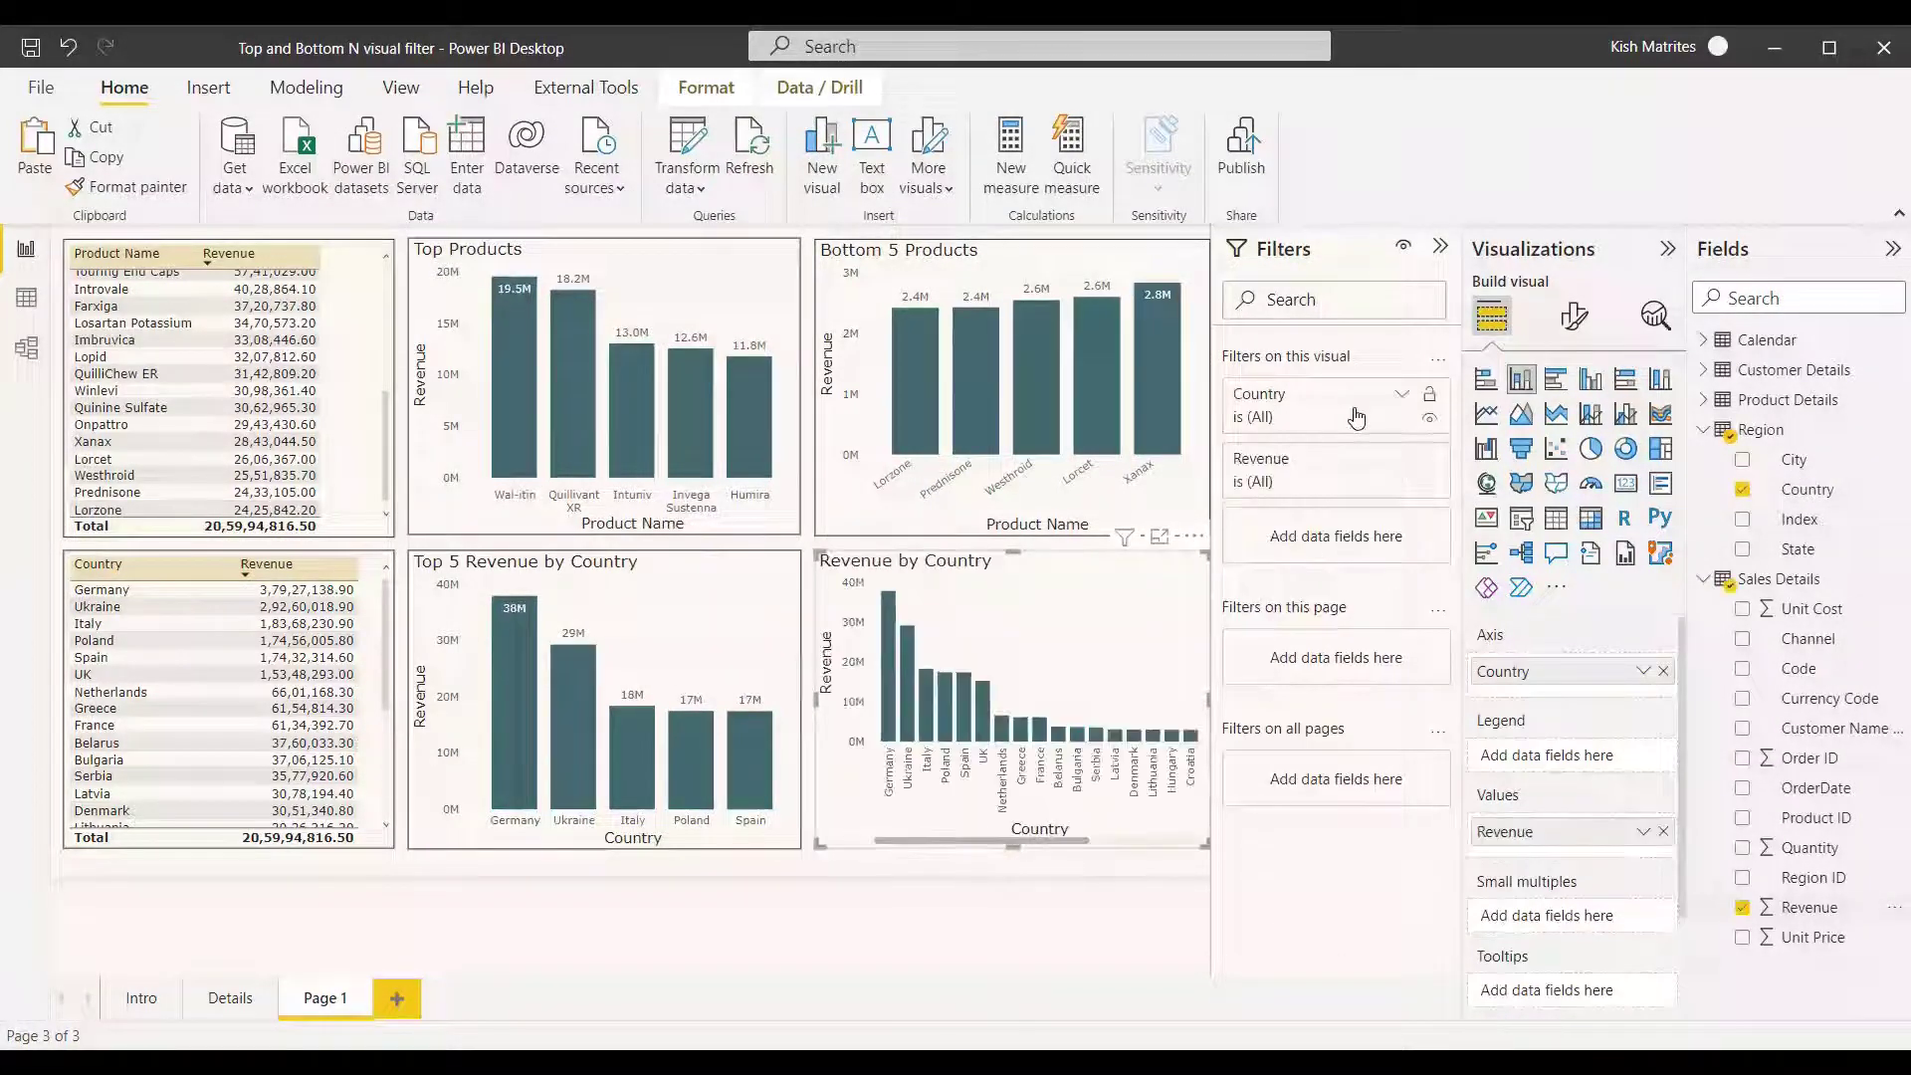
pyautogui.click(1400, 400)
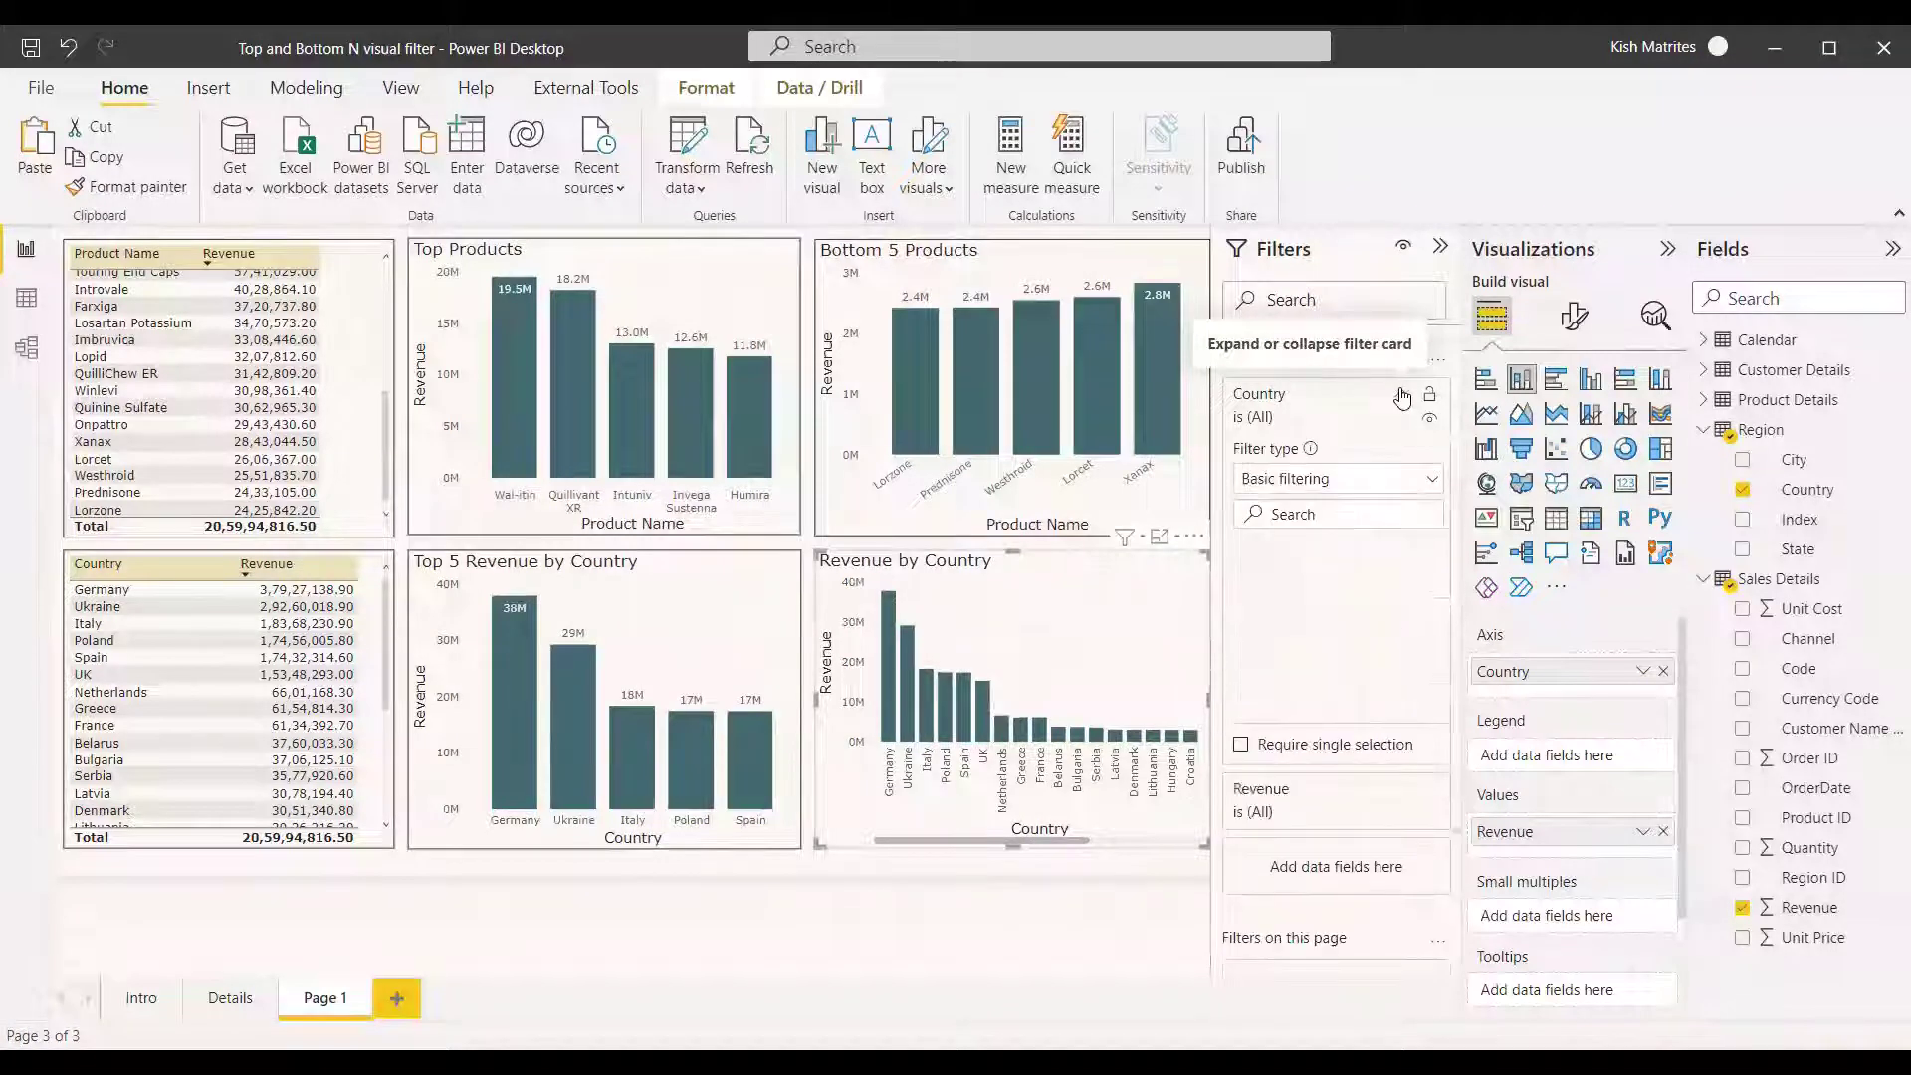
pyautogui.click(1432, 480)
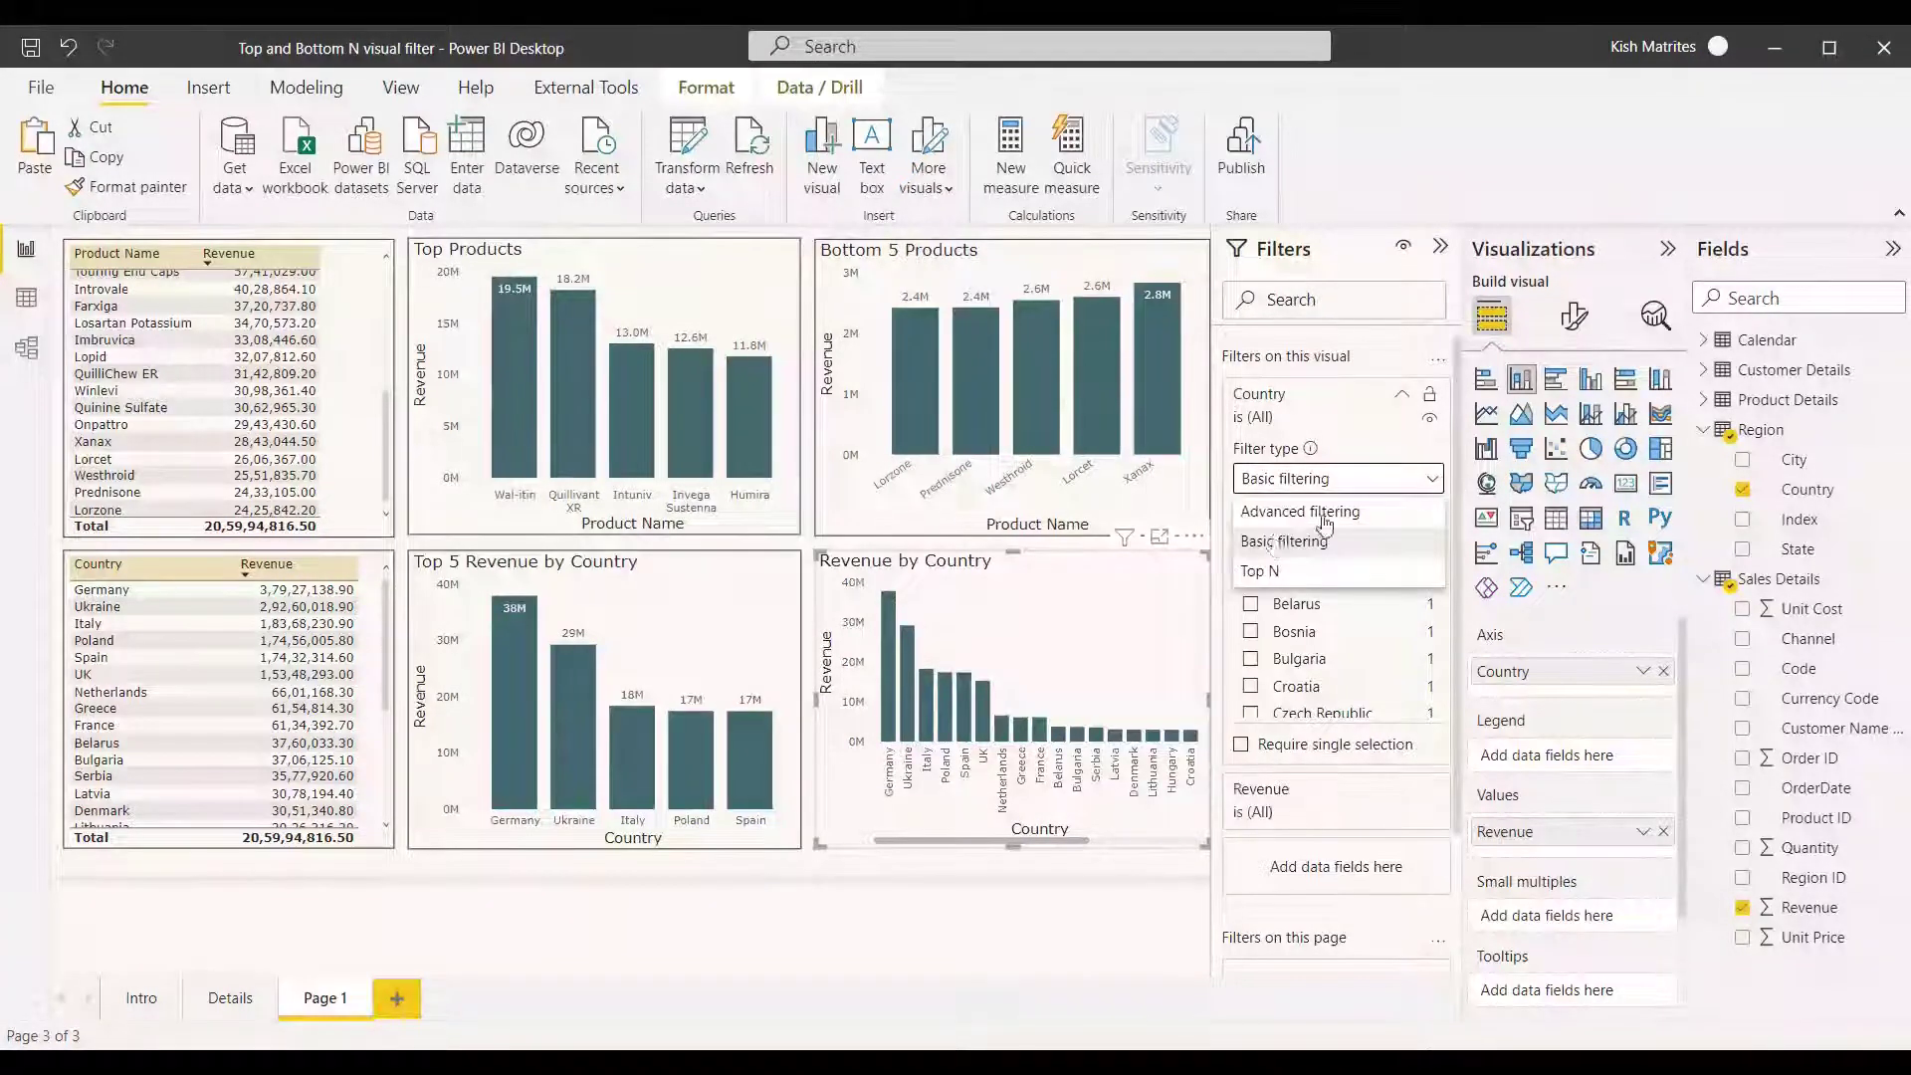
pyautogui.click(1261, 576)
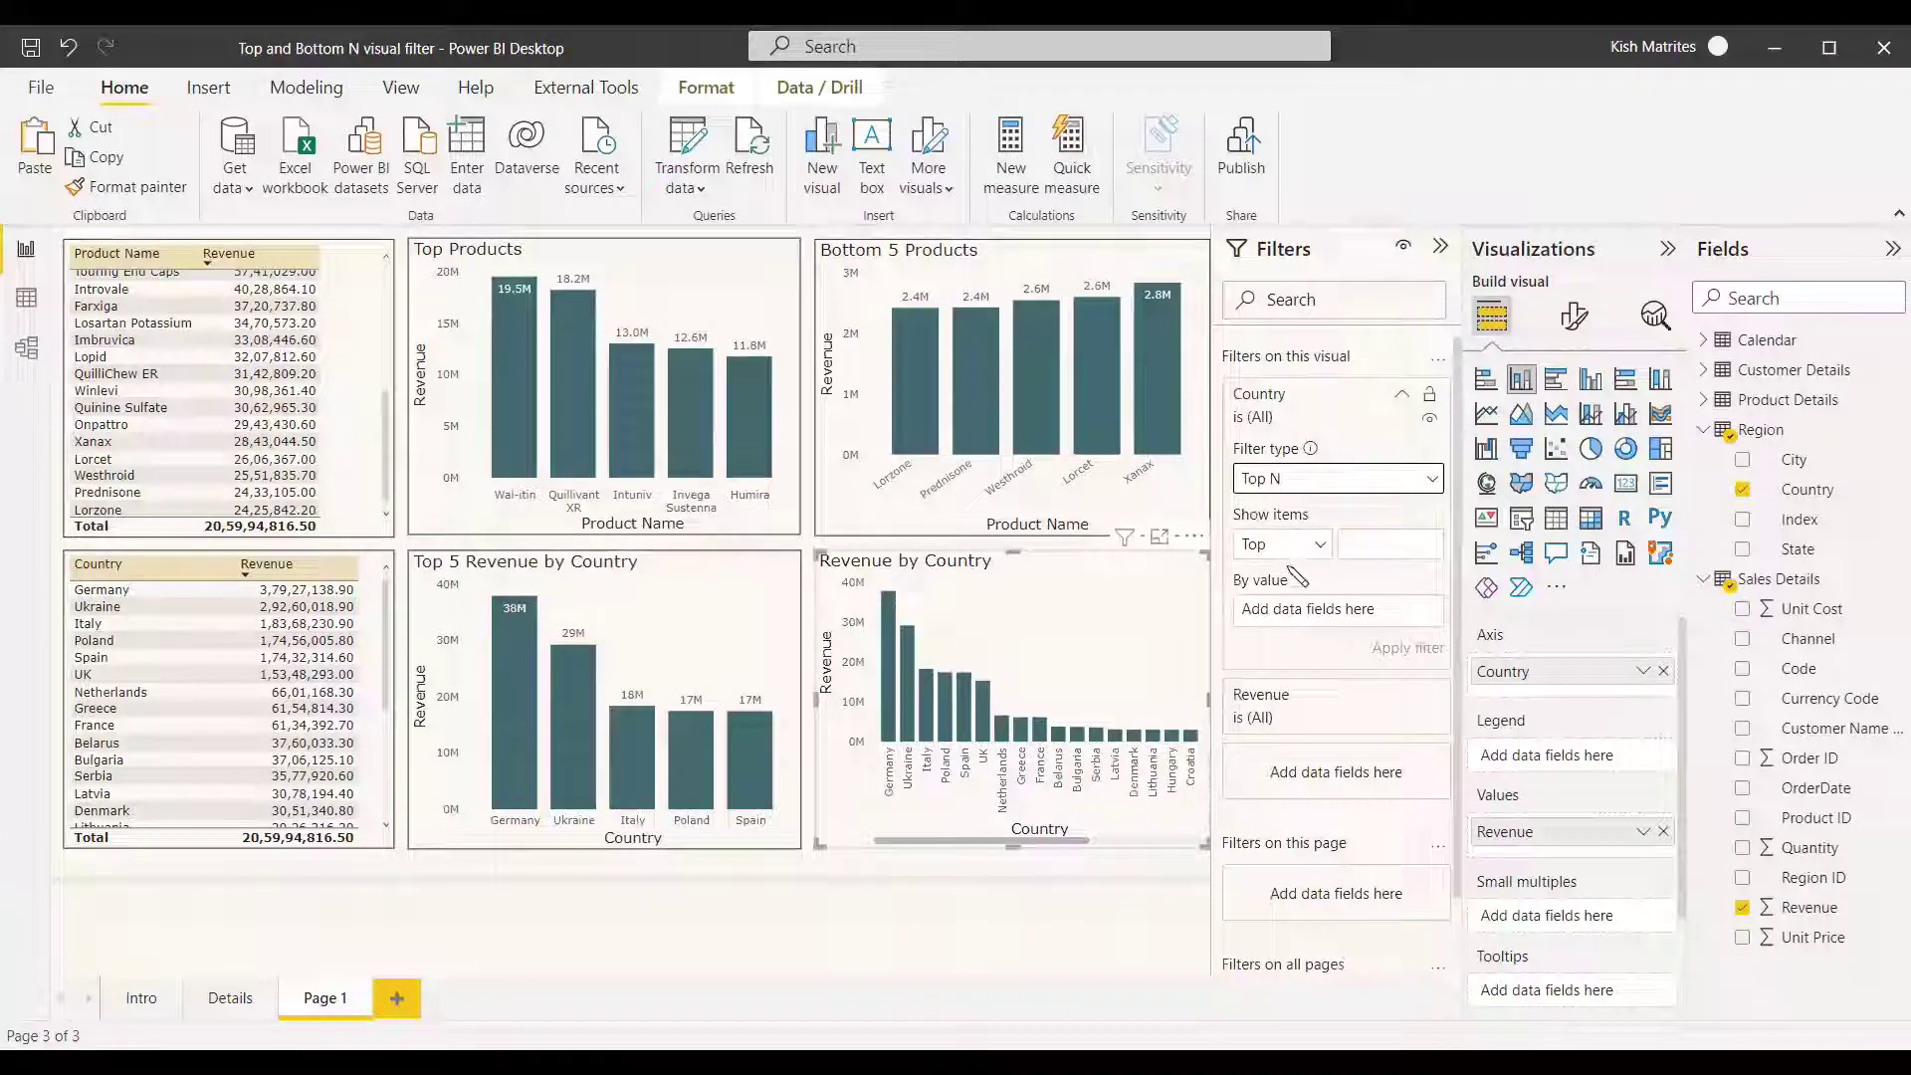
# Limit the chart to the Bottom 5 countries by Revenue and hide the filters pane.
pyautogui.click(1314, 549)
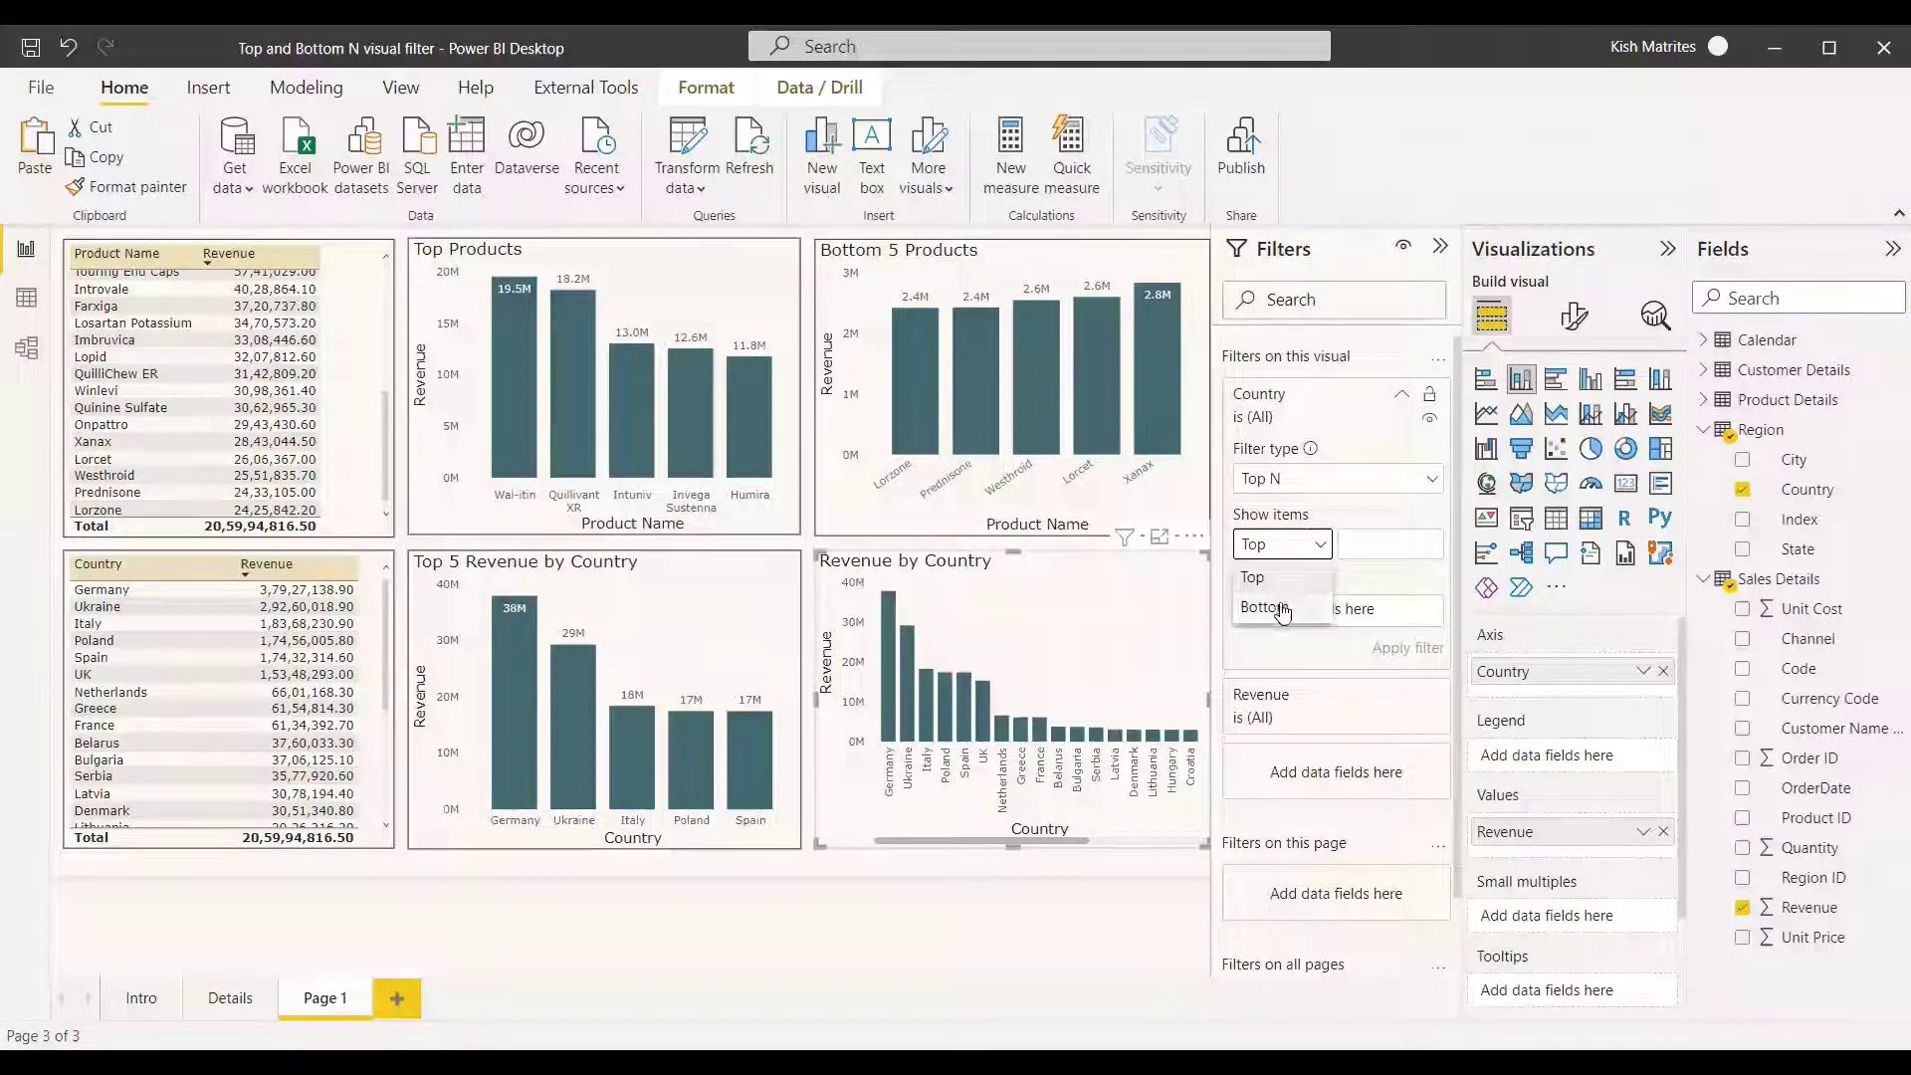
pyautogui.press('Down')
pyautogui.press('Return')
pyautogui.click(1377, 551)
pyautogui.write('5')
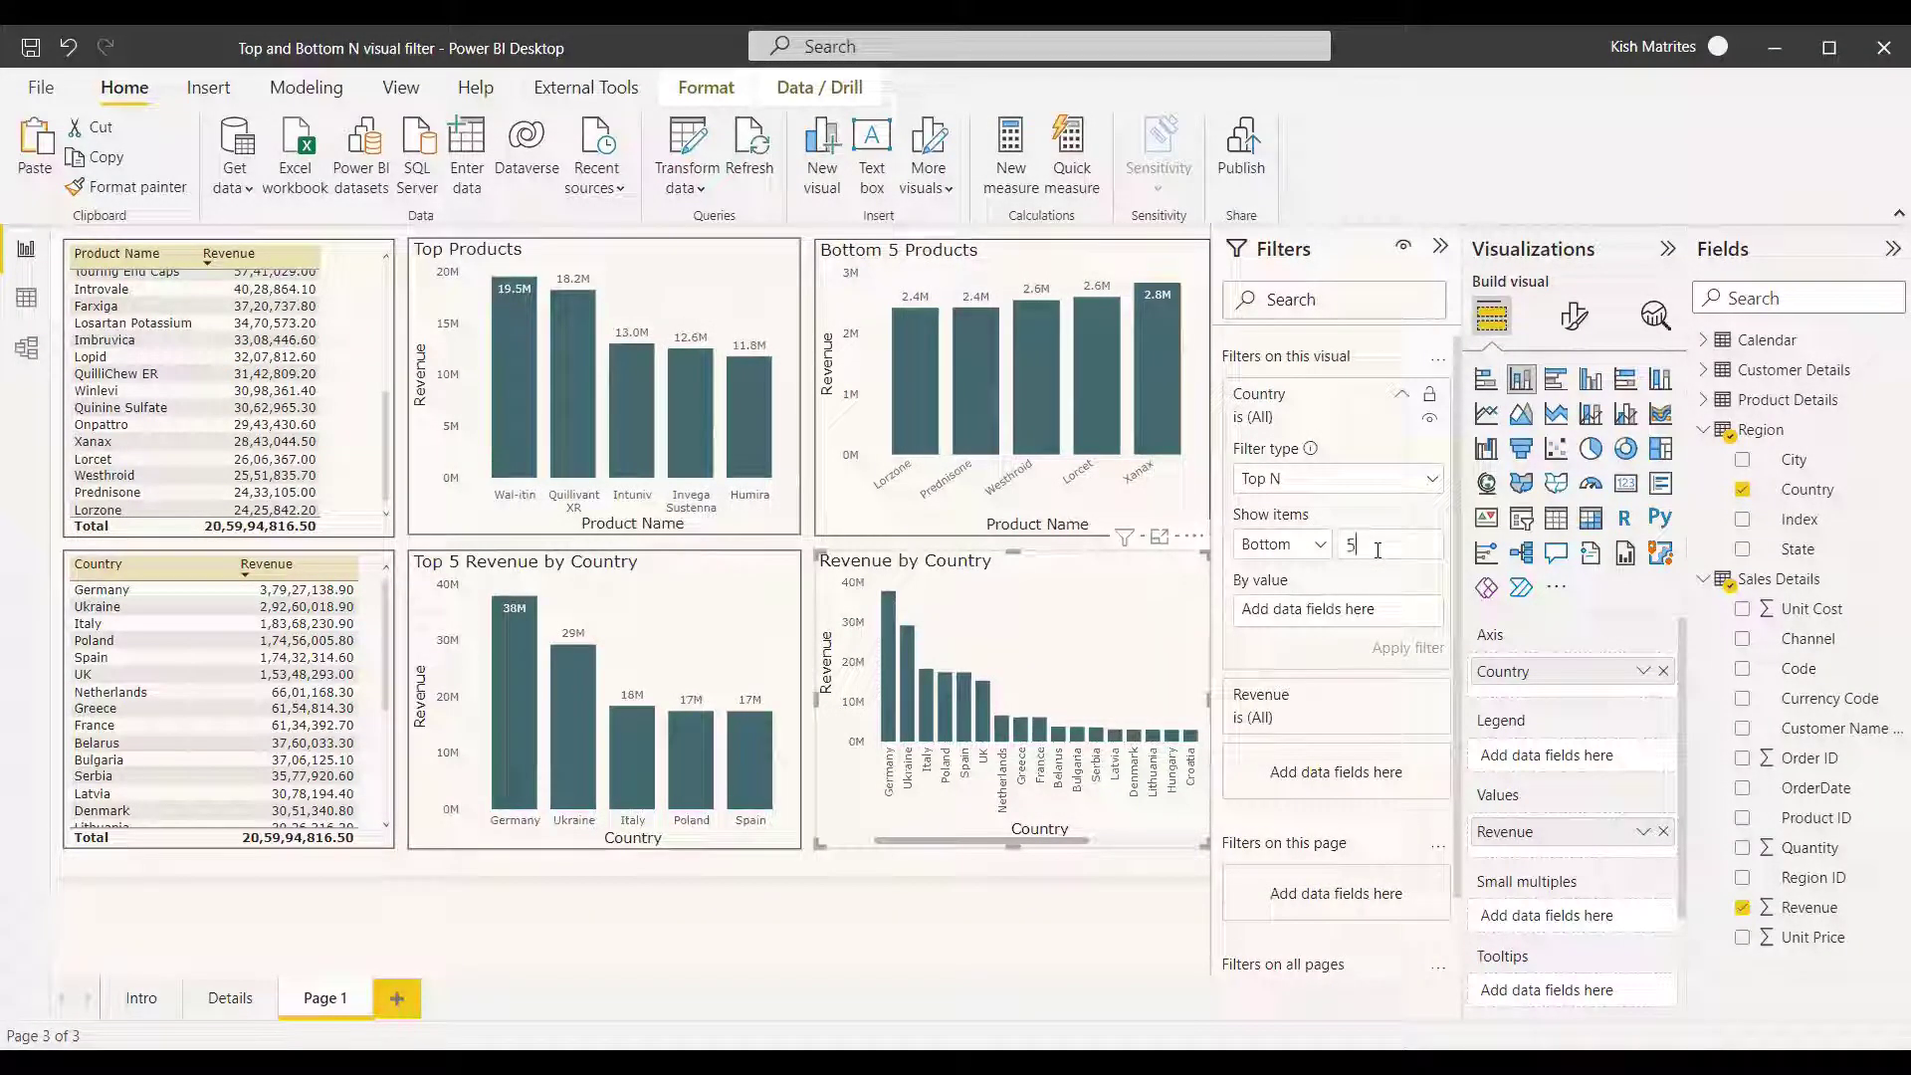
pyautogui.moveTo(1797, 911); pyautogui.dragTo(1328, 610)
pyautogui.click(1405, 646)
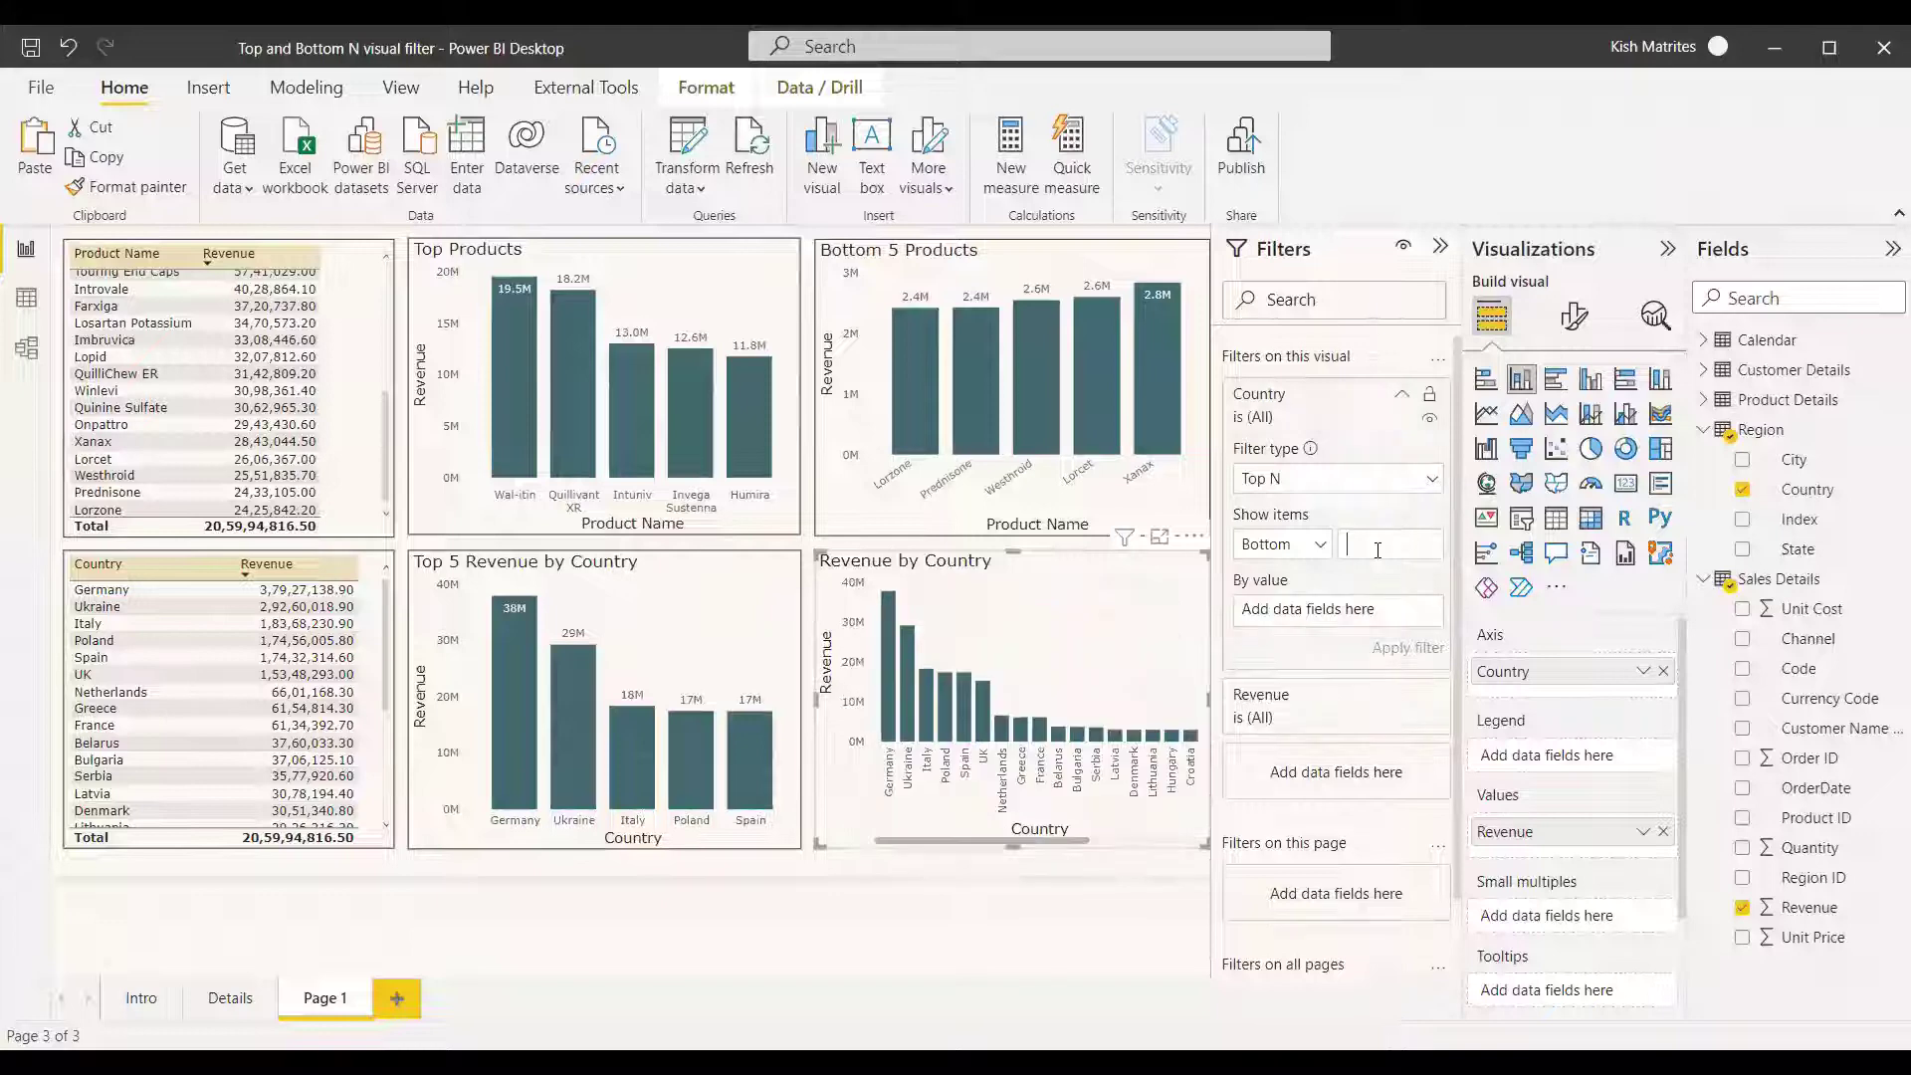
pyautogui.click(1440, 246)
# Sort the bottom countries chart's axis in ascending order.
pyautogui.click(1388, 589)
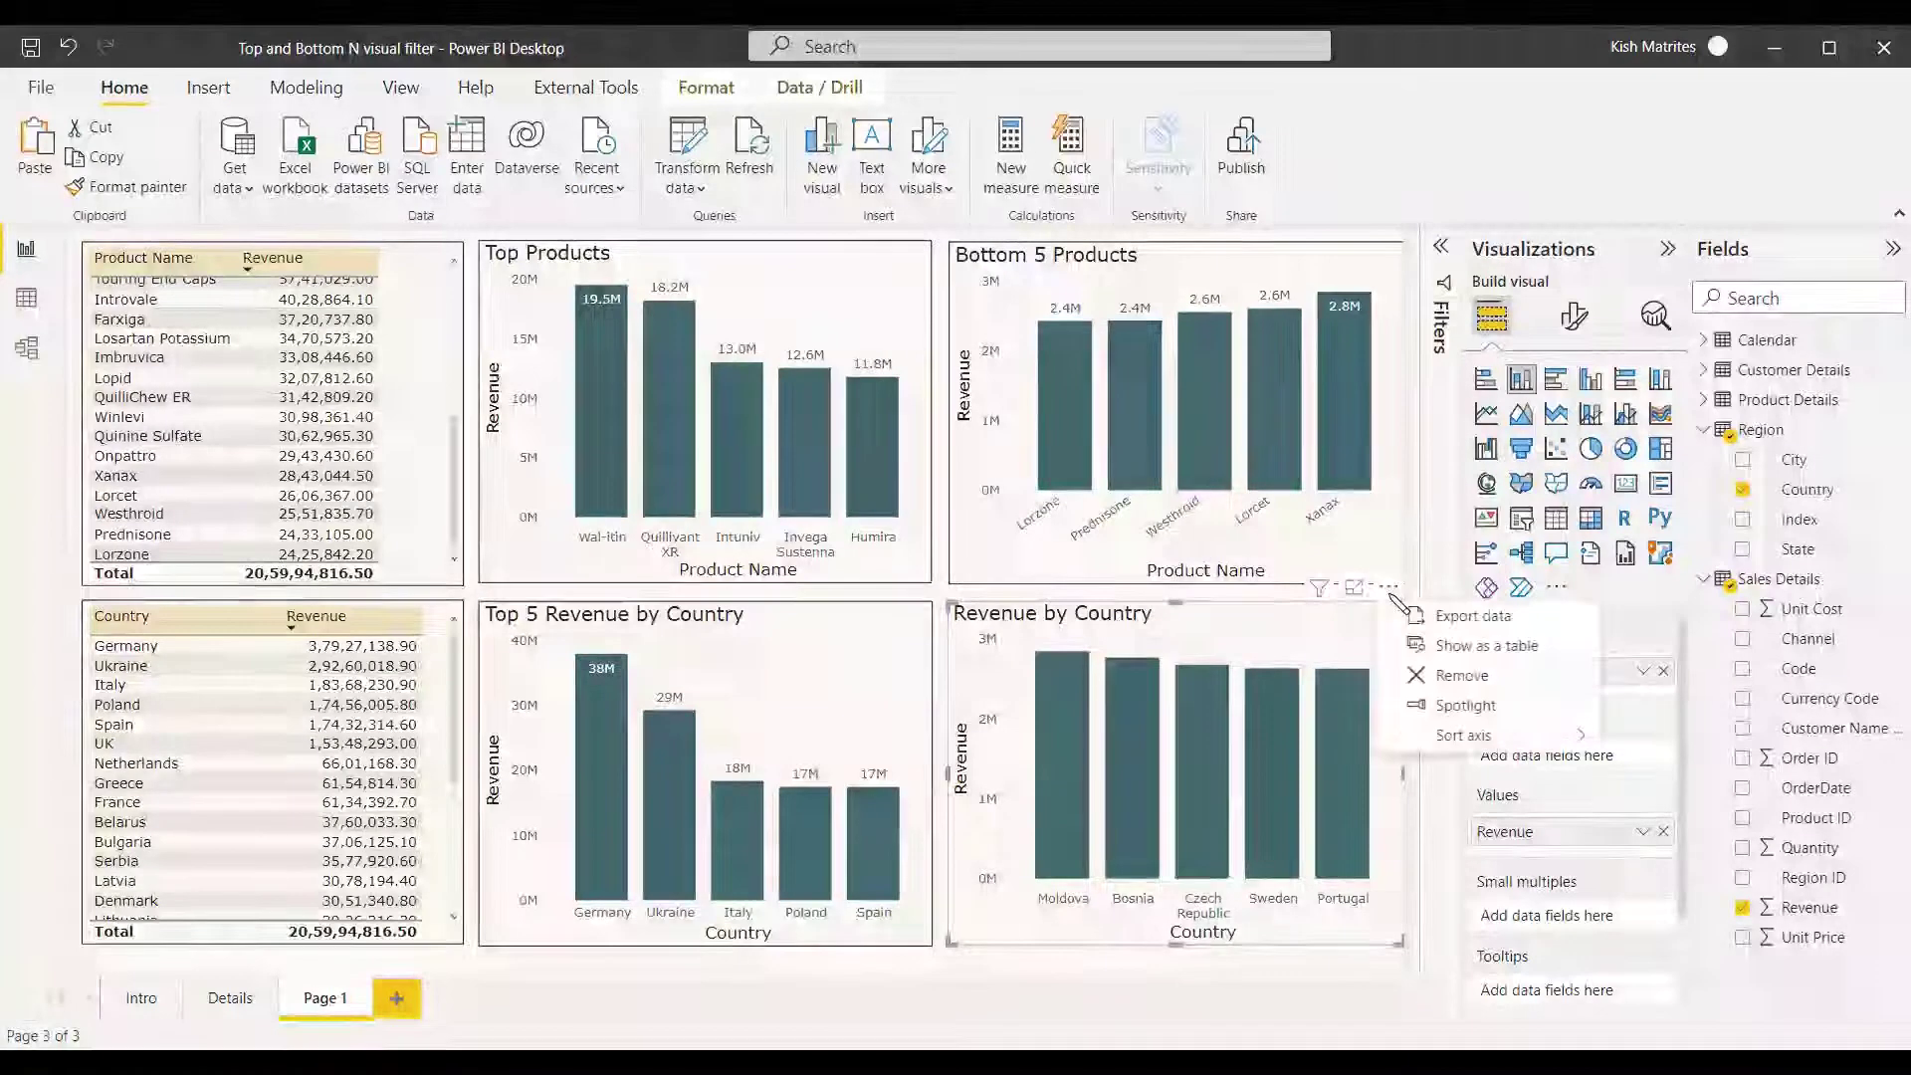
pyautogui.moveTo(1493, 734)
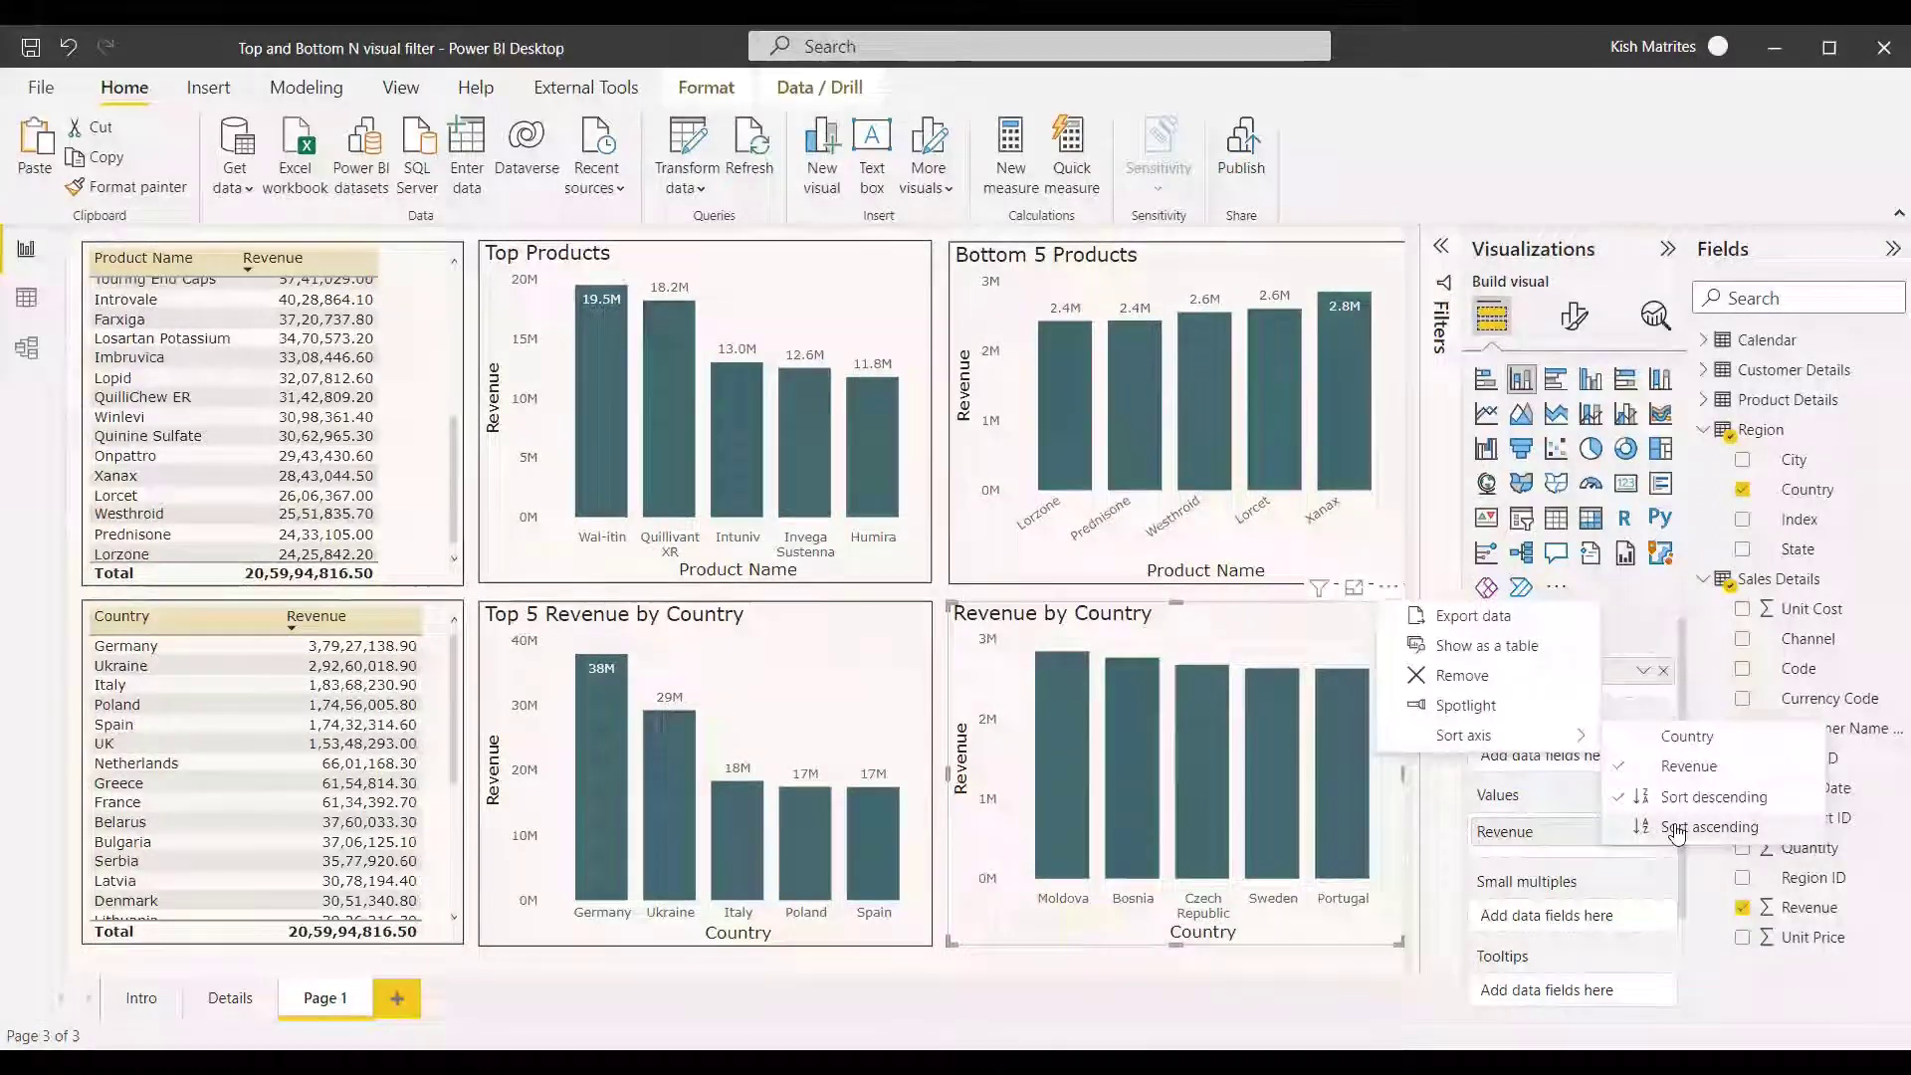
pyautogui.click(1677, 831)
# Copy the Bottom 5 Products chart's formatting, including data labels, onto the country chart.
pyautogui.click(986, 565)
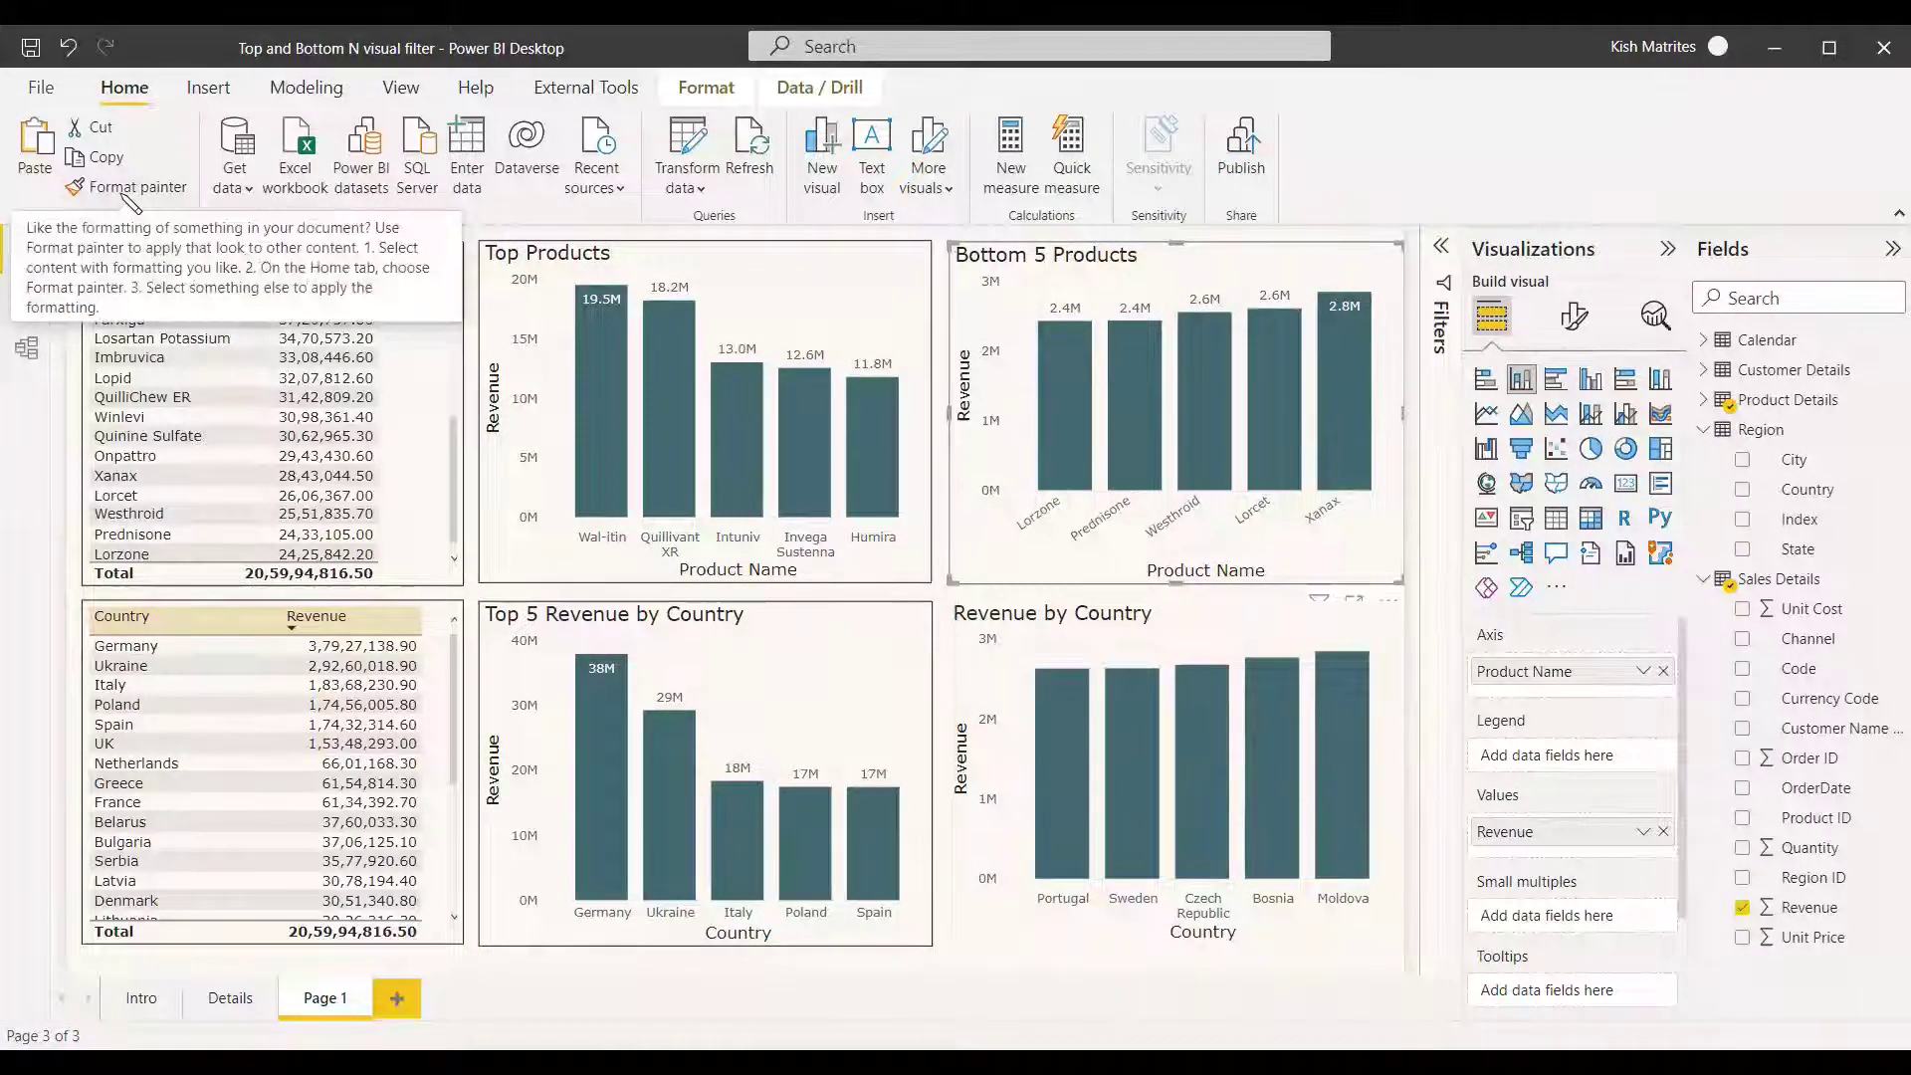
pyautogui.click(125, 189)
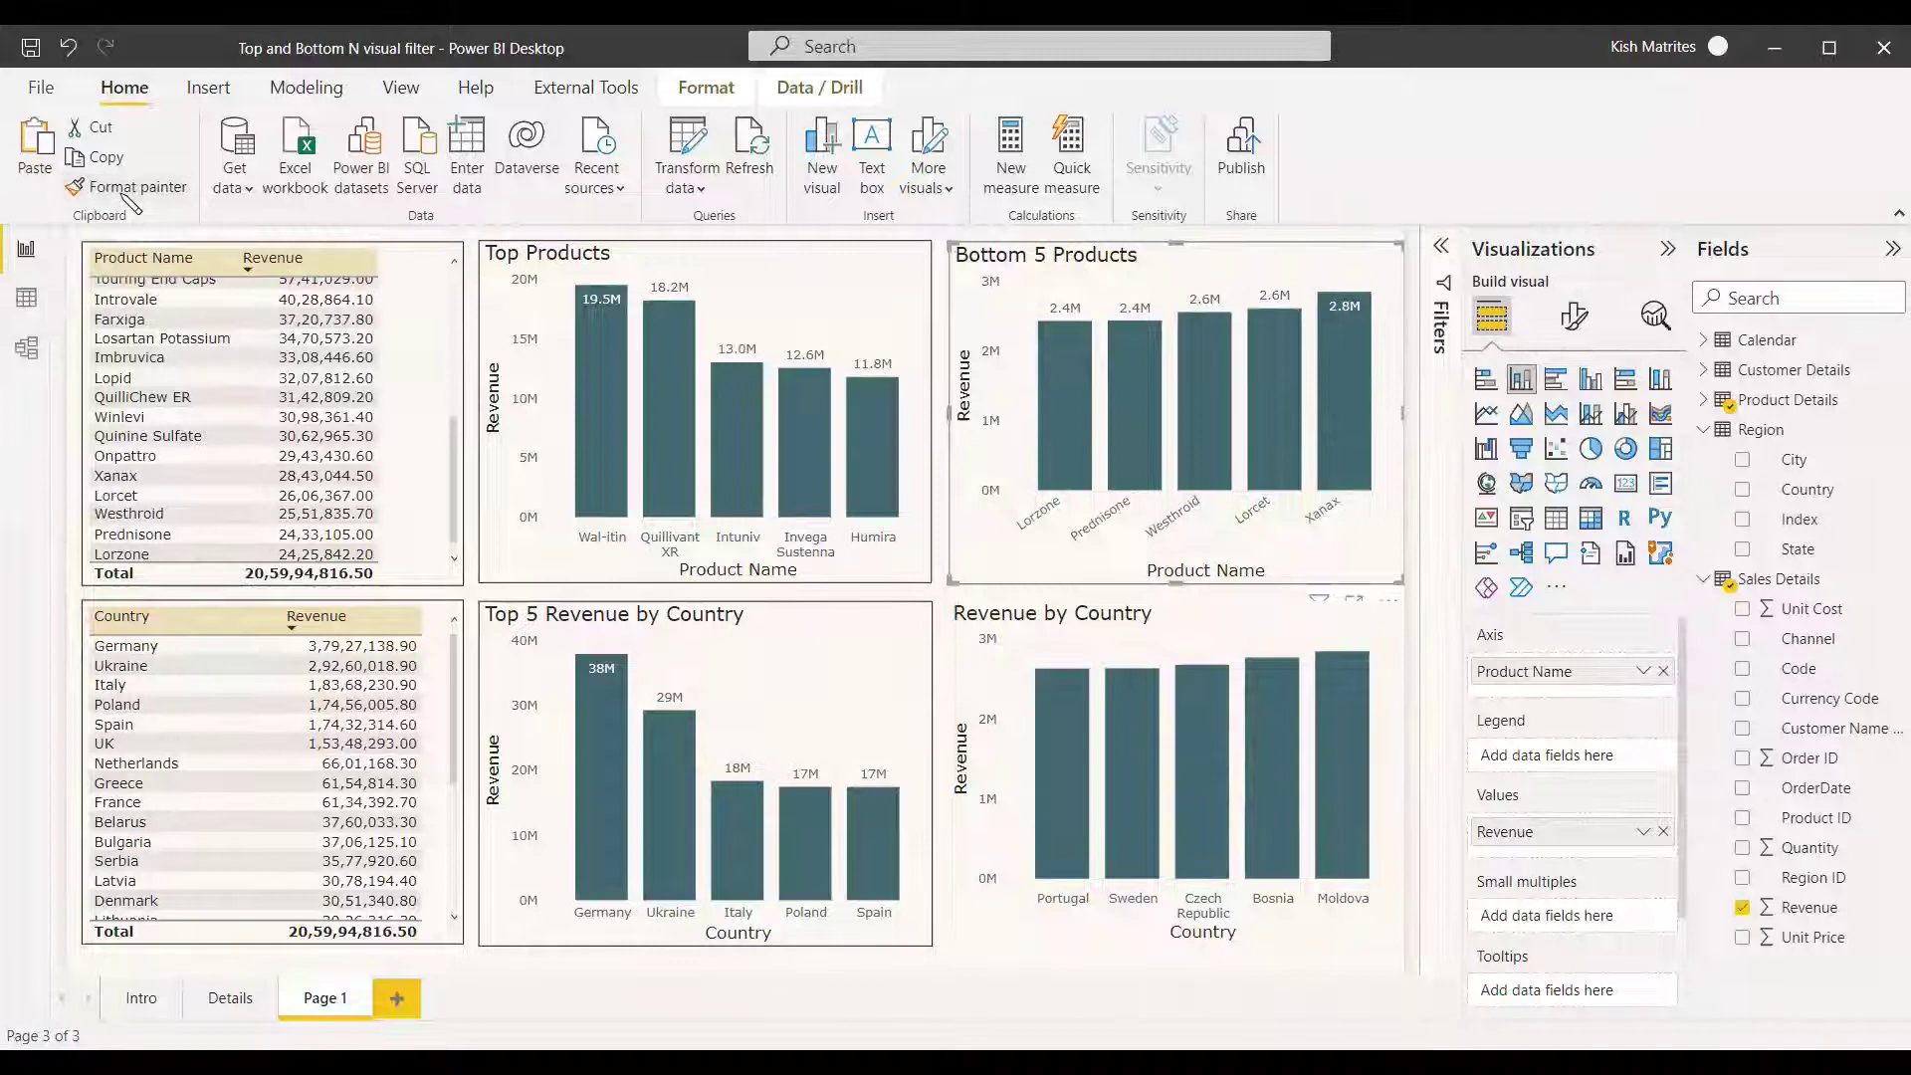
pyautogui.click(991, 662)
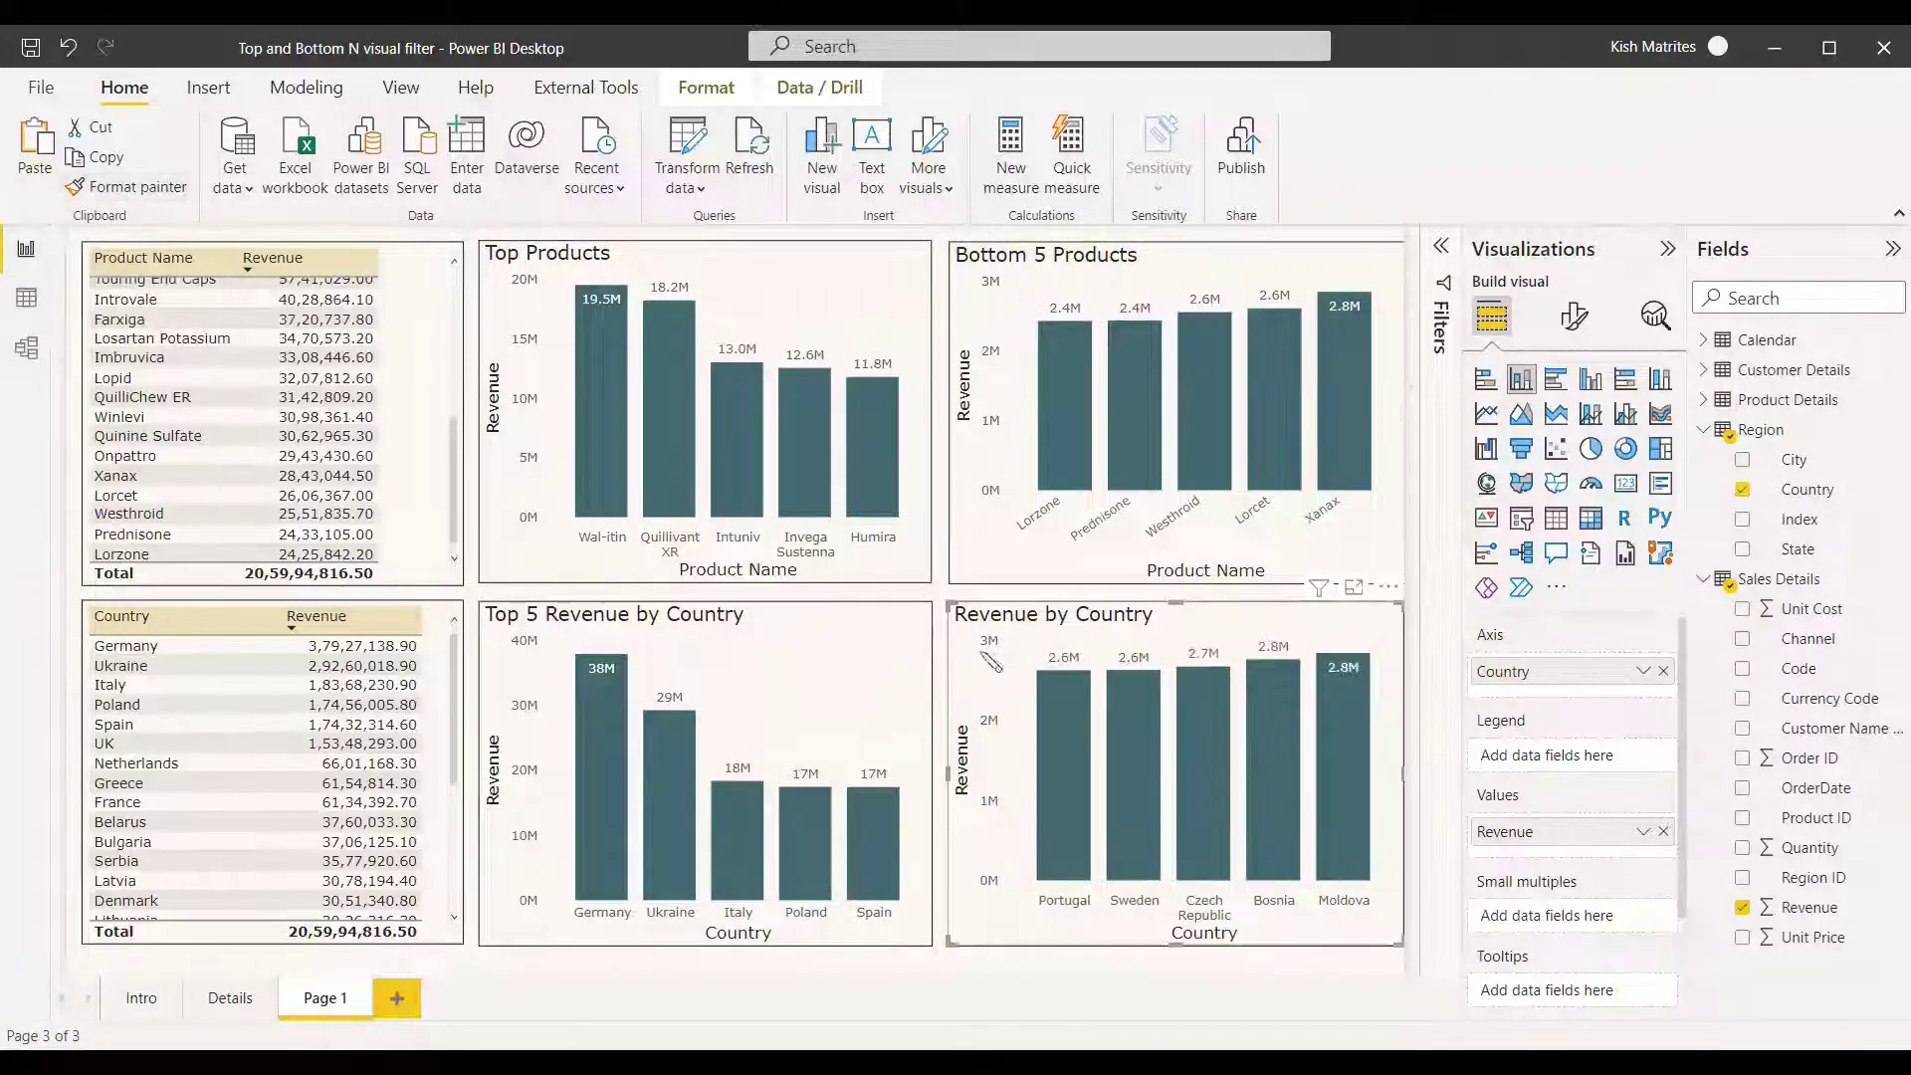
pyautogui.click(1299, 969)
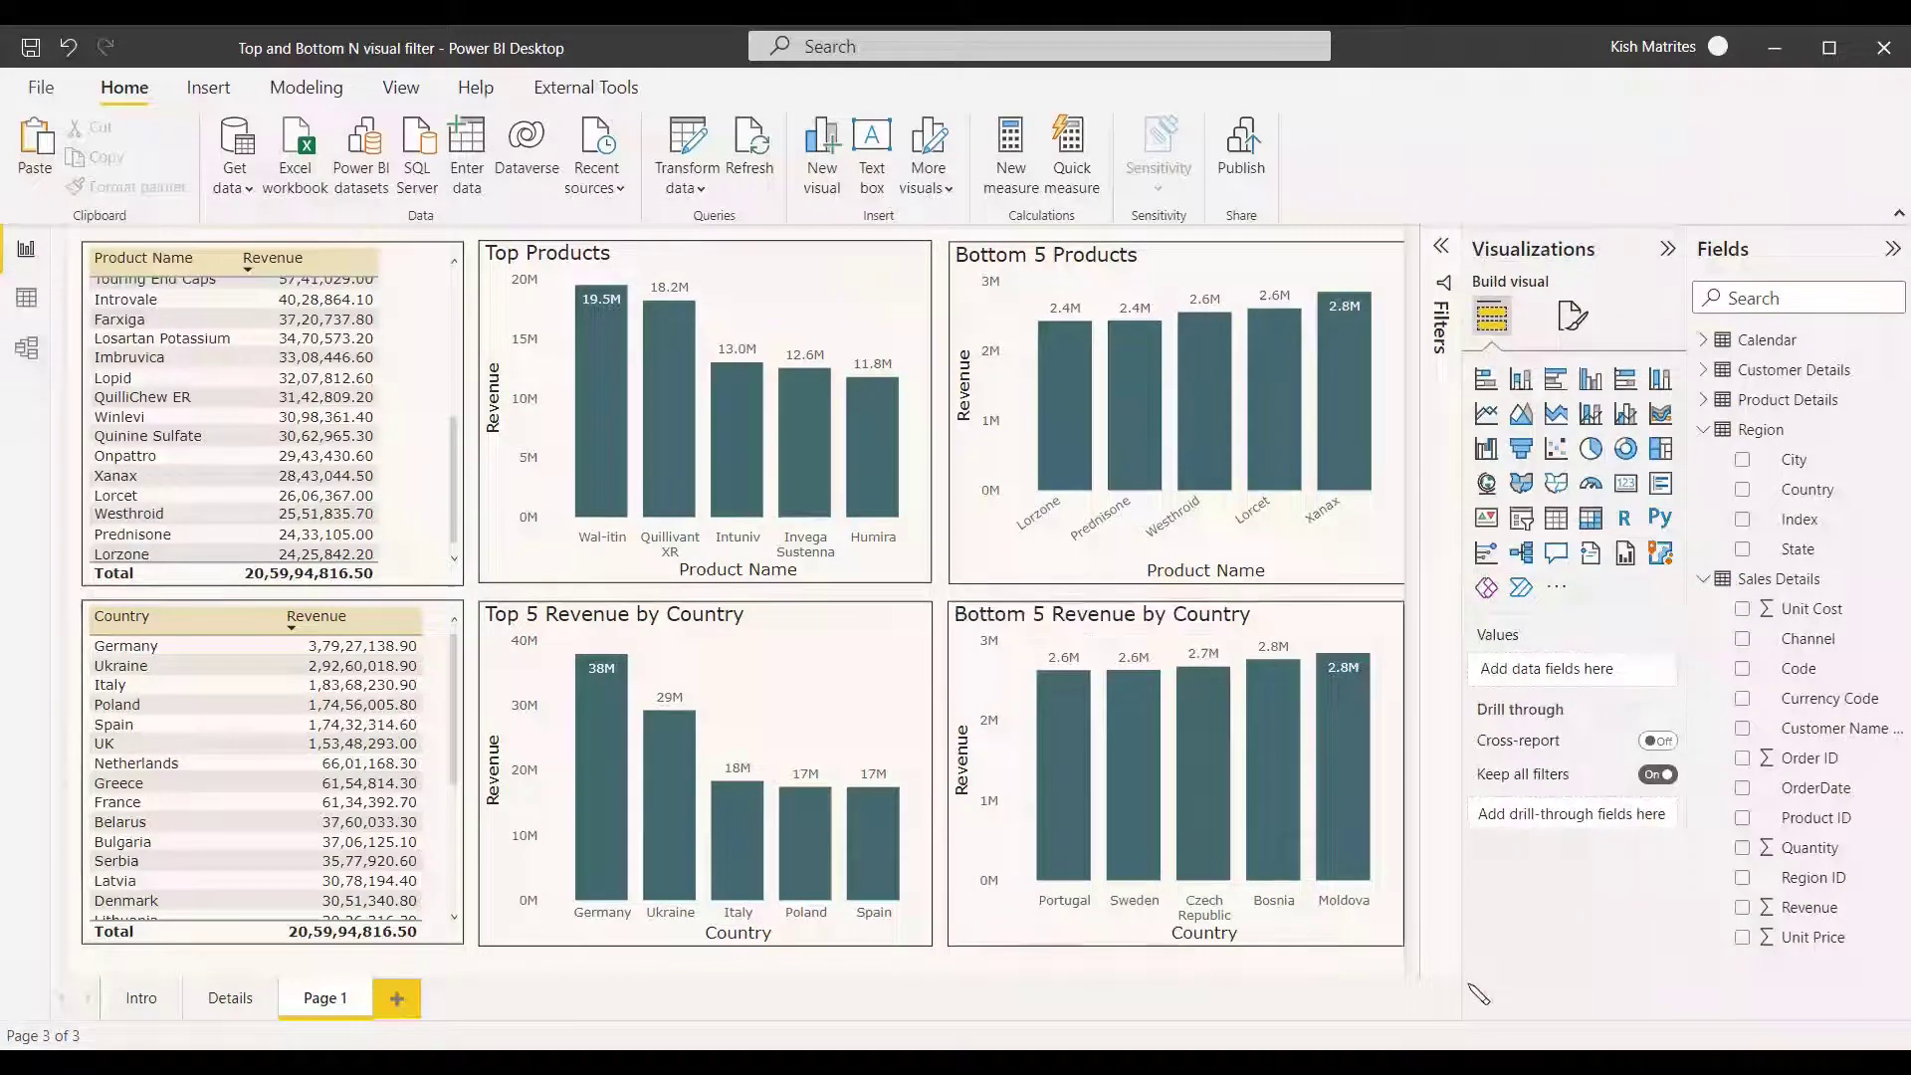